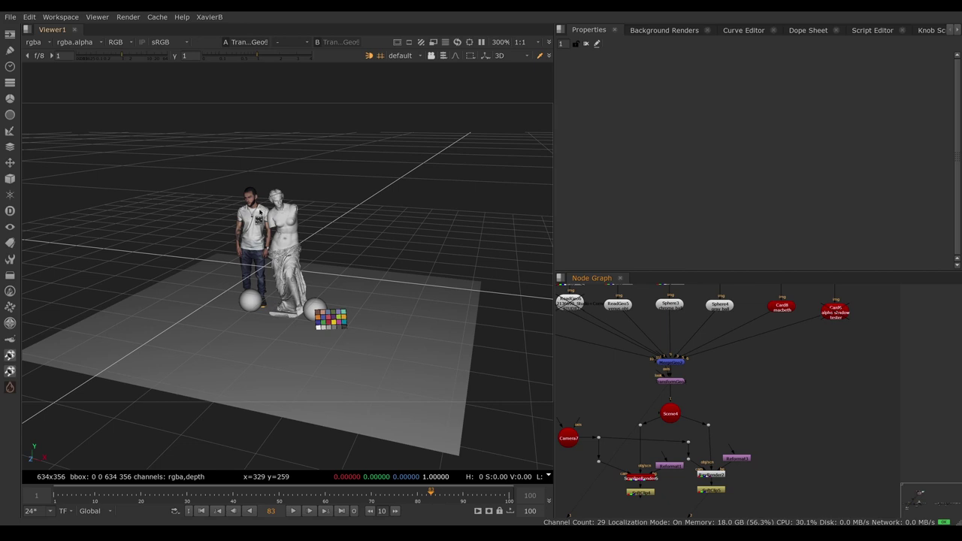
- Place a copy of the cloudy landscape HDR map from LIGHT MAPS beside the scene nodes and view it
{"action": "key", "text": "ctrl+a"}
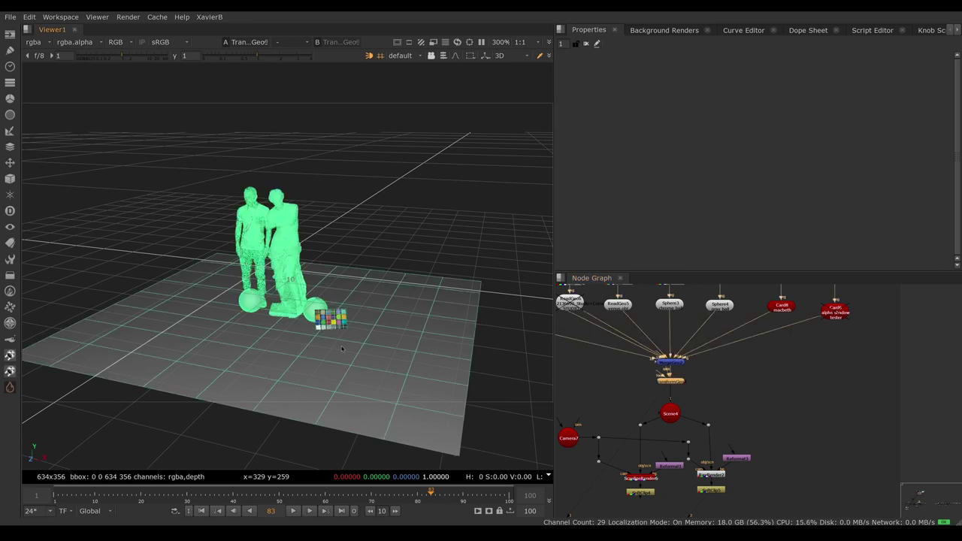
{"action": "left_click", "coordinate": [746, 406]}
{"action": "scroll", "coordinate": [752, 403], "scroll_direction": "down", "scroll_amount": 4}
{"action": "scroll", "coordinate": [818, 407], "scroll_direction": "up", "scroll_amount": 5}
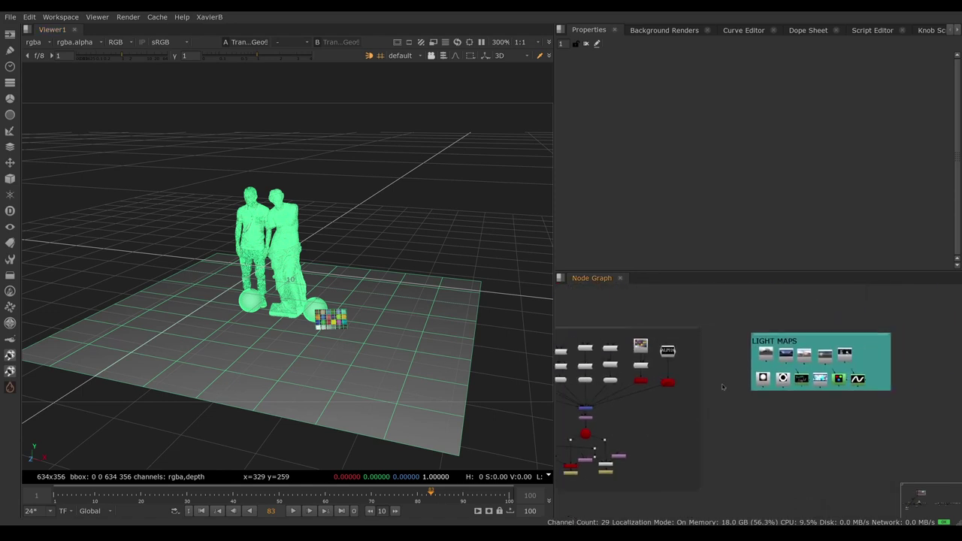
{"action": "middle_click_drag", "start_coordinate": [652, 416], "coordinate": [781, 366]}
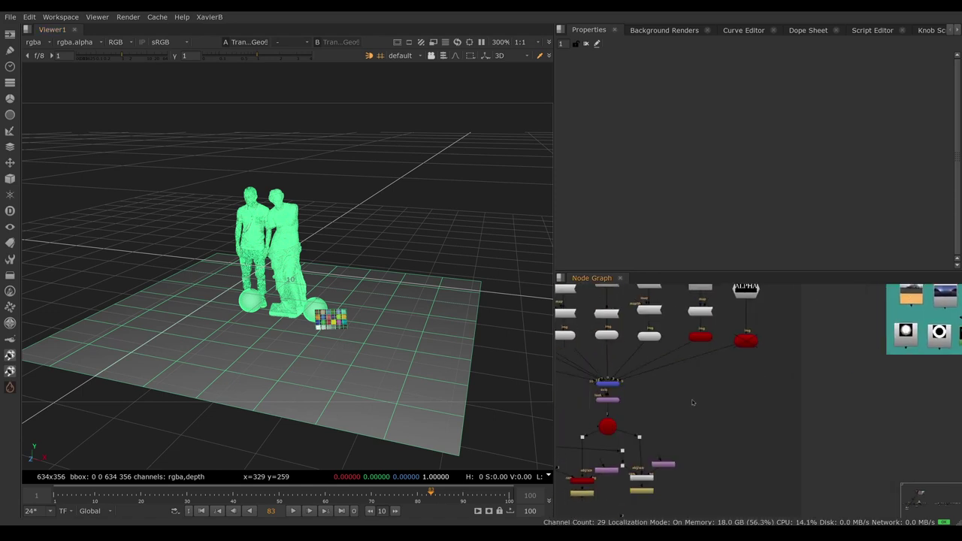
{"action": "left_click_drag", "start_coordinate": [665, 400], "coordinate": [681, 413]}
{"action": "key", "text": "1"}
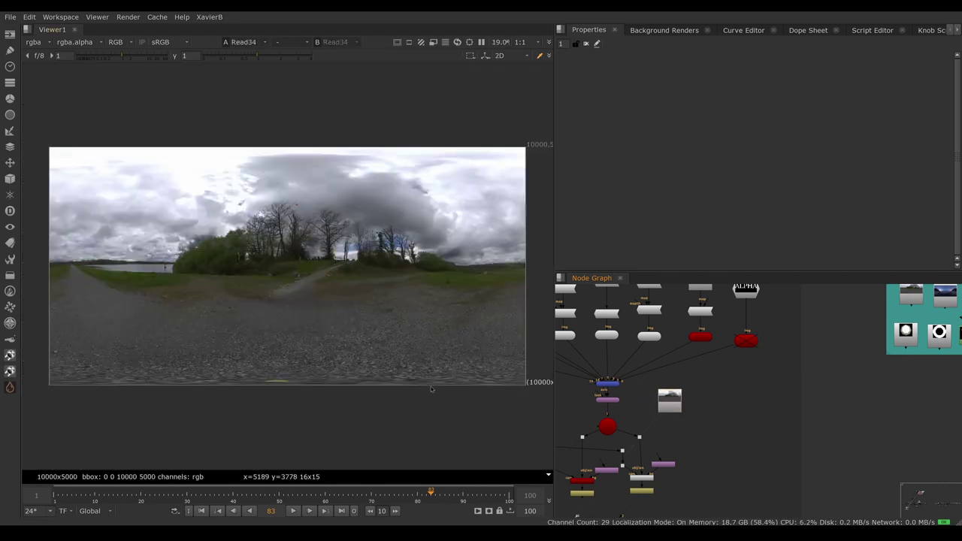
- Add an Environment light, feed its map input from Read34 and connect the light to Scene4
{"action": "left_click", "coordinate": [10, 179]}
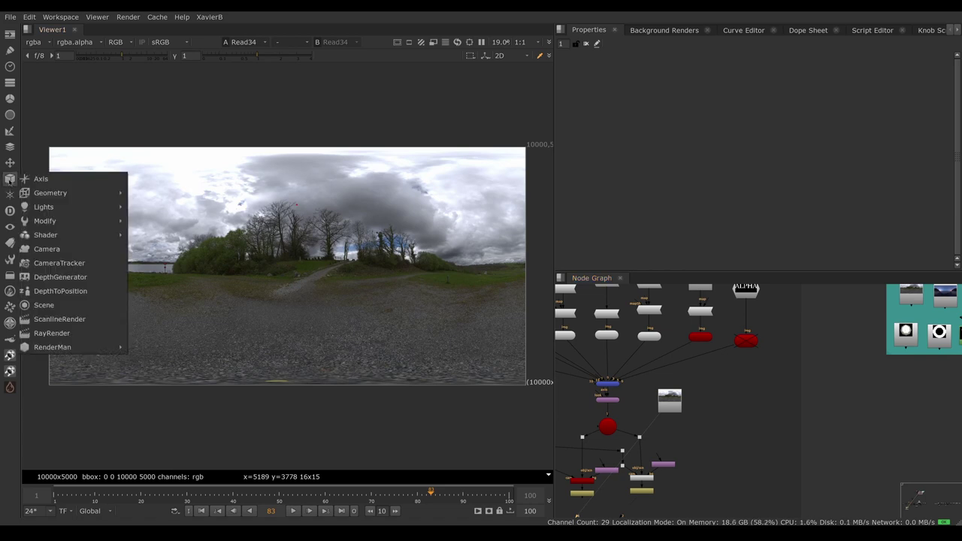
{"action": "mouse_move", "coordinate": [61, 221]}
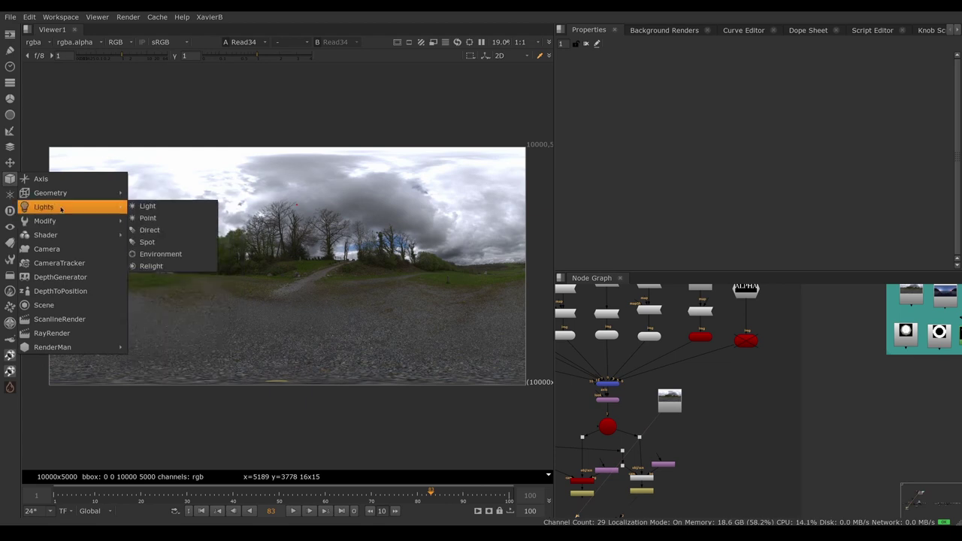
{"action": "left_click", "coordinate": [178, 256]}
{"action": "left_click_drag", "start_coordinate": [703, 434], "coordinate": [715, 451]}
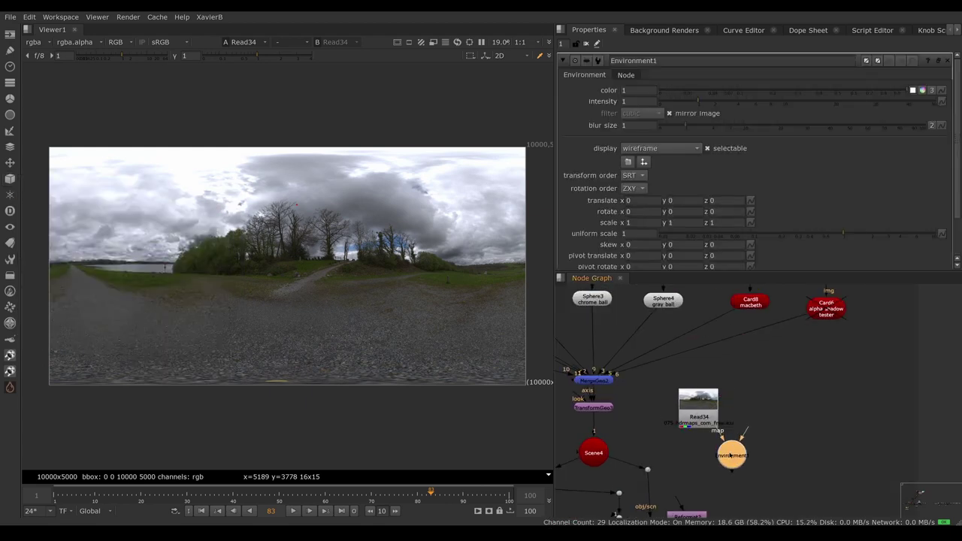
{"action": "left_click_drag", "start_coordinate": [700, 402], "coordinate": [681, 383]}
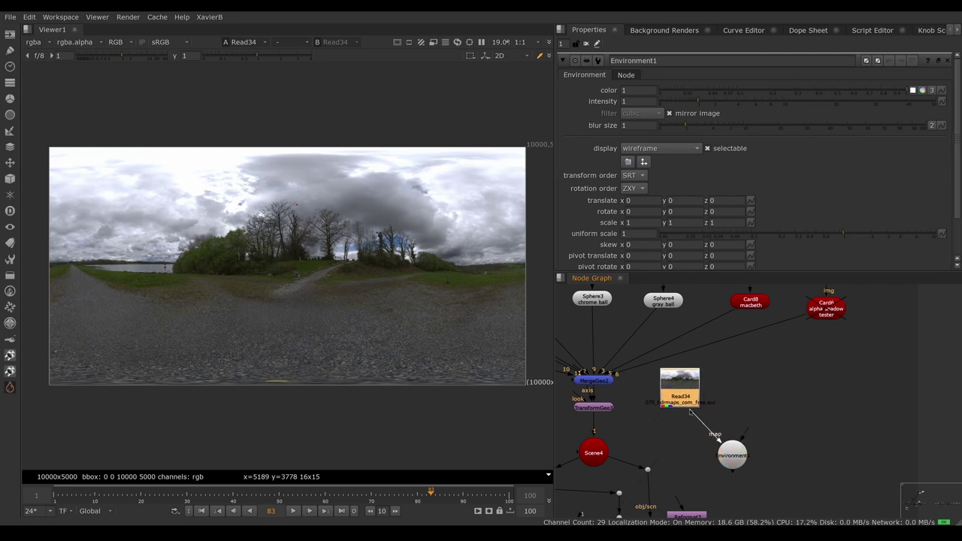
{"action": "left_click_drag", "start_coordinate": [734, 459], "coordinate": [598, 453]}
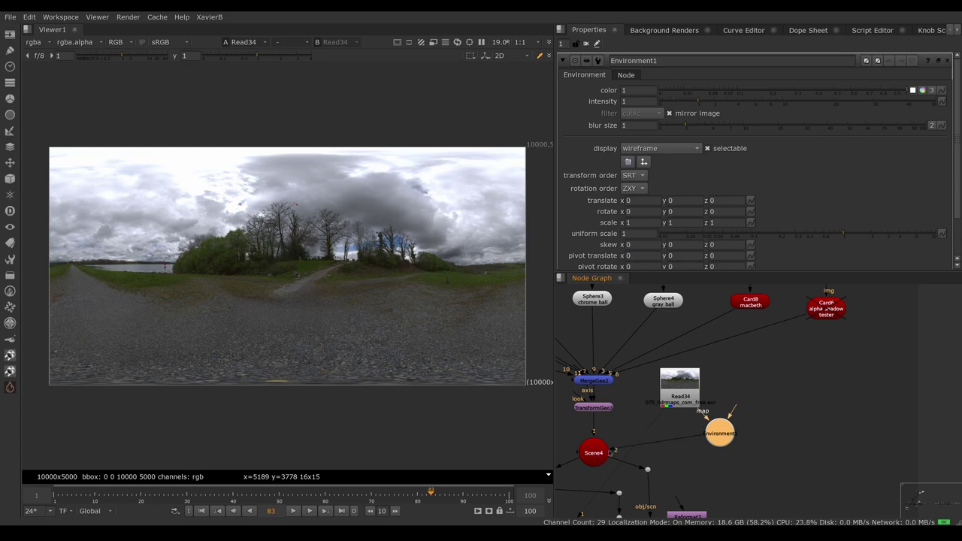
- Examine the Diffuse, Specular and Reflection shaders feeding the venus.obj, chrome ball and gray ball geometry
{"action": "middle_click_drag", "start_coordinate": [635, 427], "coordinate": [705, 492]}
{"action": "middle_click_drag", "start_coordinate": [666, 390], "coordinate": [670, 443]}
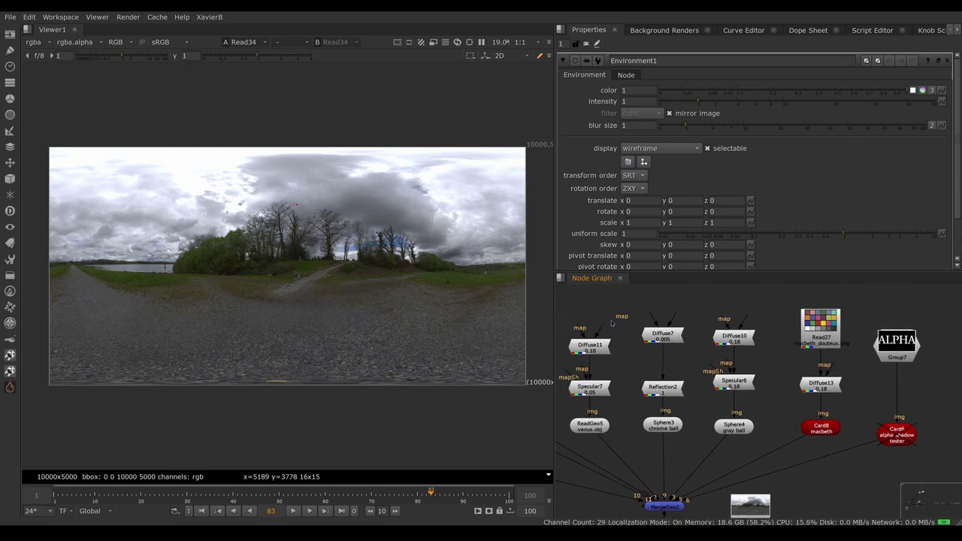
{"action": "middle_click_drag", "start_coordinate": [755, 421], "coordinate": [836, 419]}
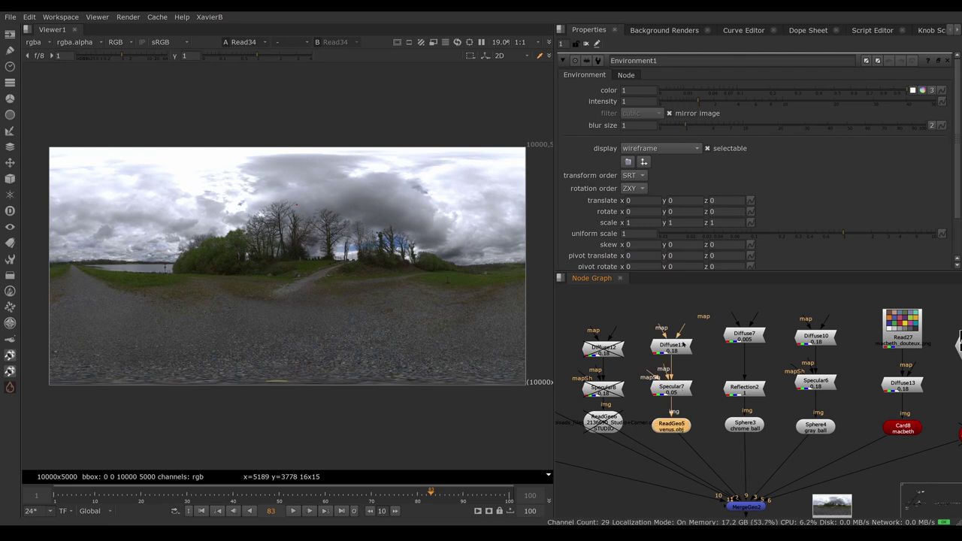
{"action": "left_click", "coordinate": [680, 346]}
{"action": "left_click", "coordinate": [684, 387]}
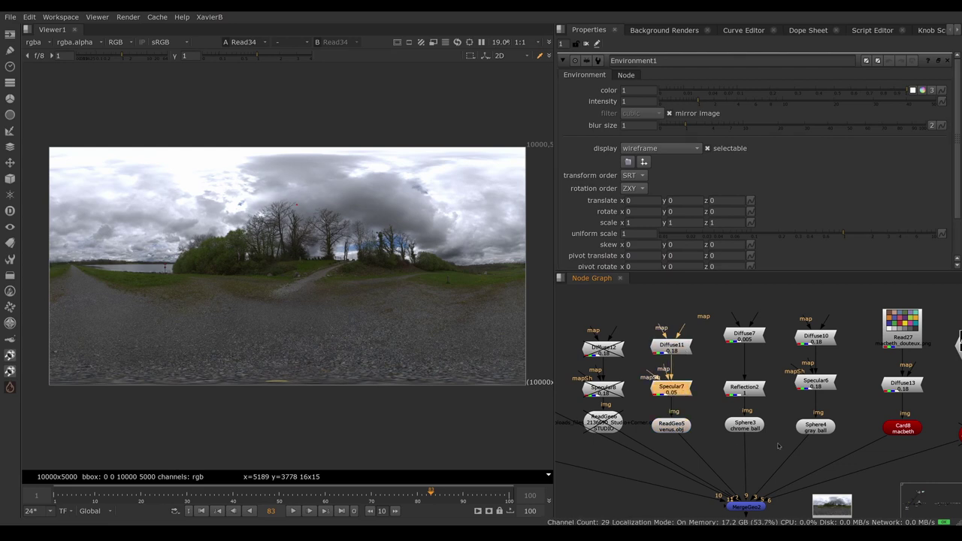
{"action": "left_click", "coordinate": [745, 426]}
{"action": "left_click", "coordinate": [752, 390]}
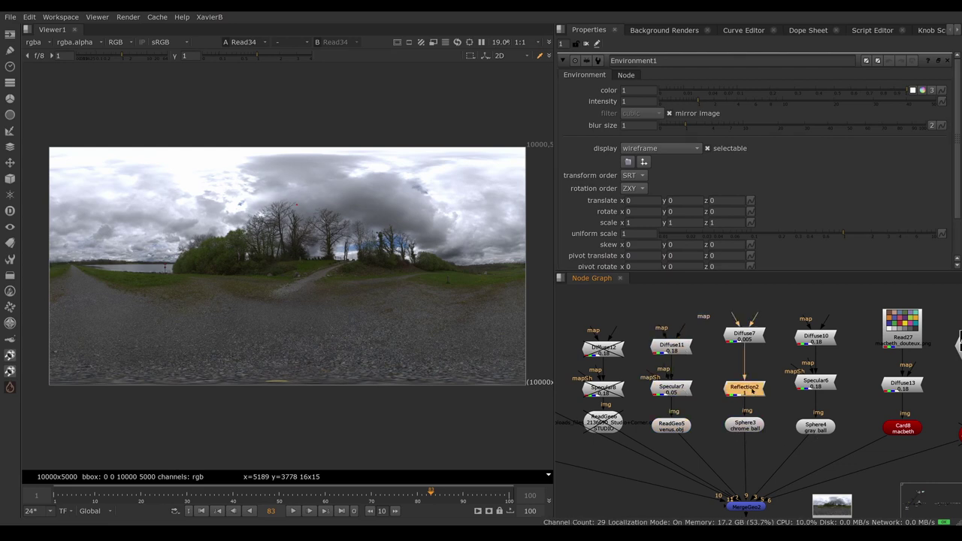
{"action": "left_click", "coordinate": [815, 427]}
{"action": "left_click", "coordinate": [816, 382]}
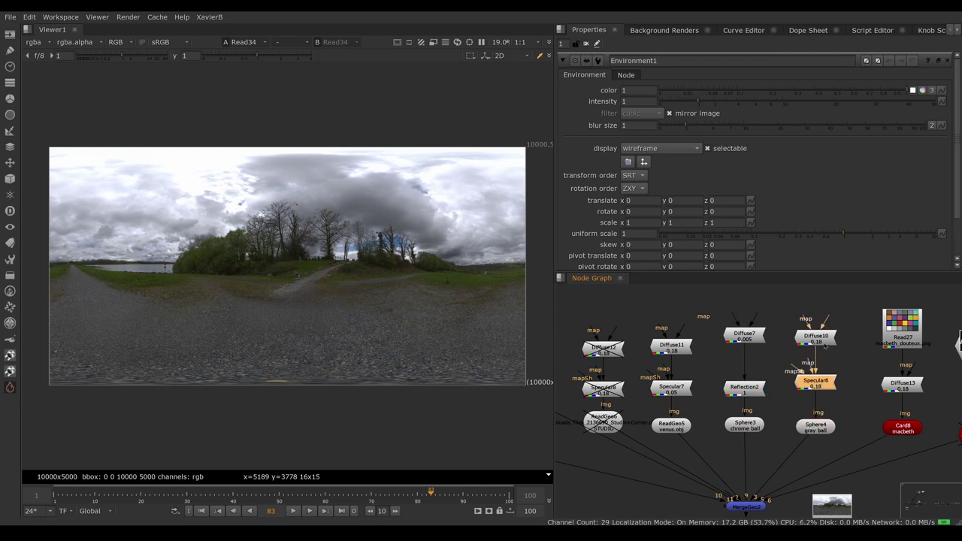
{"action": "left_click", "coordinate": [816, 336]}
{"action": "middle_click_drag", "start_coordinate": [776, 471], "coordinate": [771, 353]}
{"action": "middle_click_drag", "start_coordinate": [771, 449], "coordinate": [776, 353]}
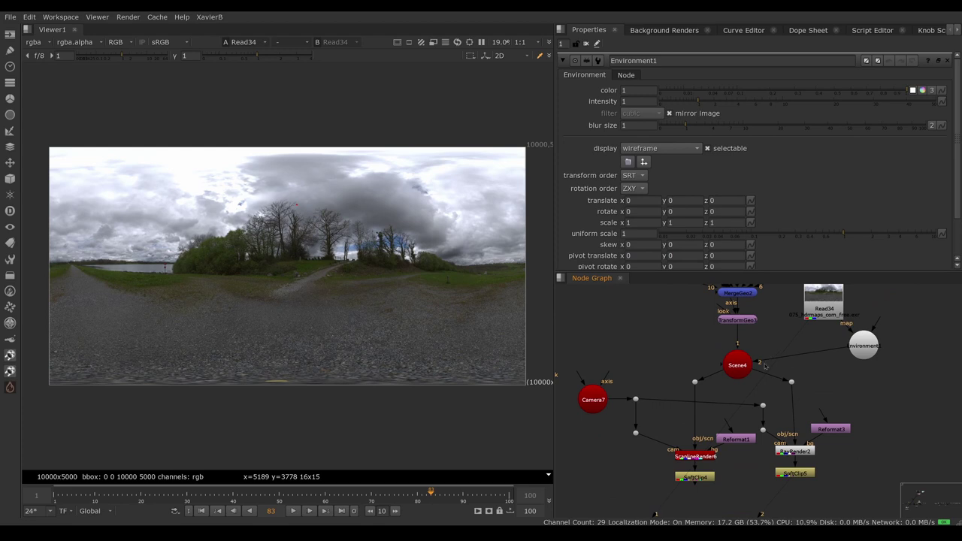
- View the ScanlineRender6 output and set the Environment light's intensity to 100
{"action": "left_click", "coordinate": [865, 348]}
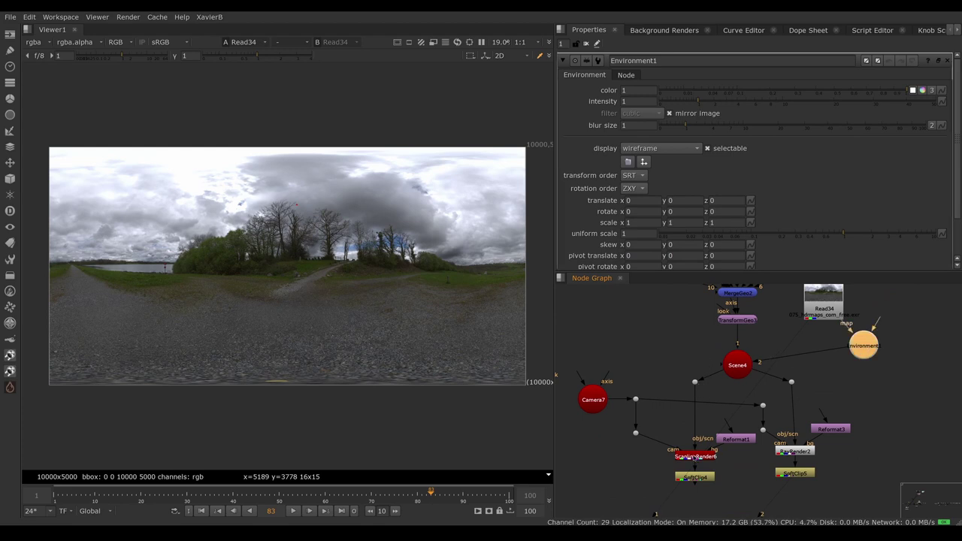
{"action": "left_click", "coordinate": [694, 457]}
{"action": "key", "text": "1"}
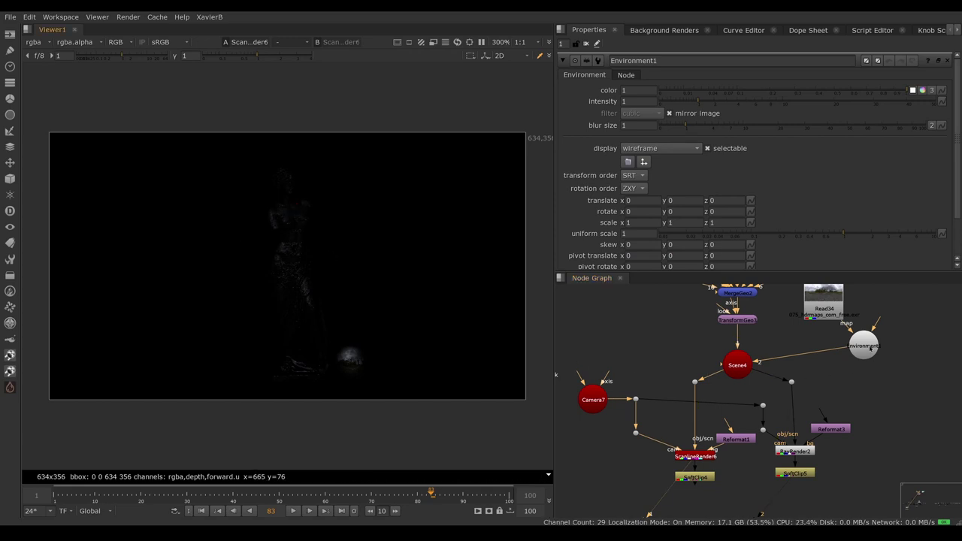
{"action": "left_click", "coordinate": [870, 347]}
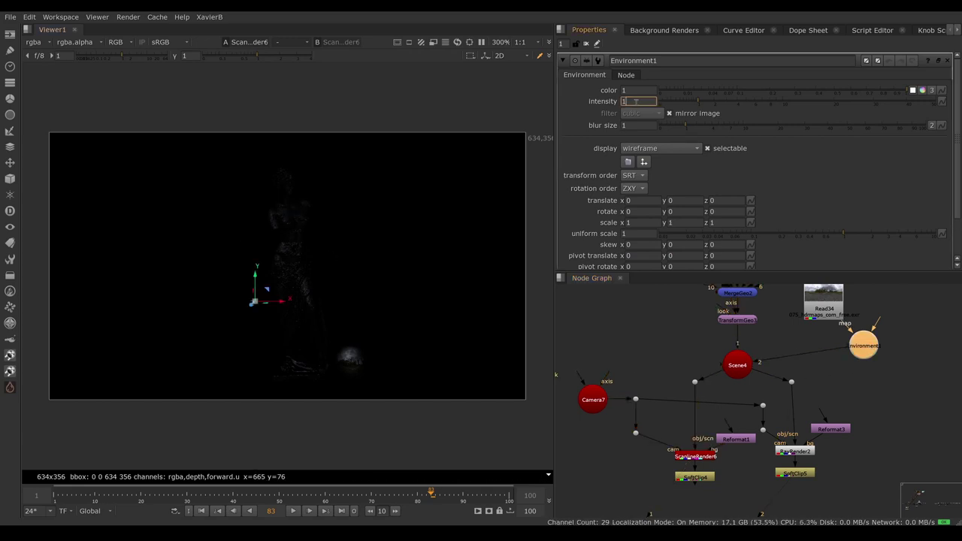
{"action": "left_click", "coordinate": [631, 101]}
{"action": "type", "text": "100"}
{"action": "key", "text": "Return"}
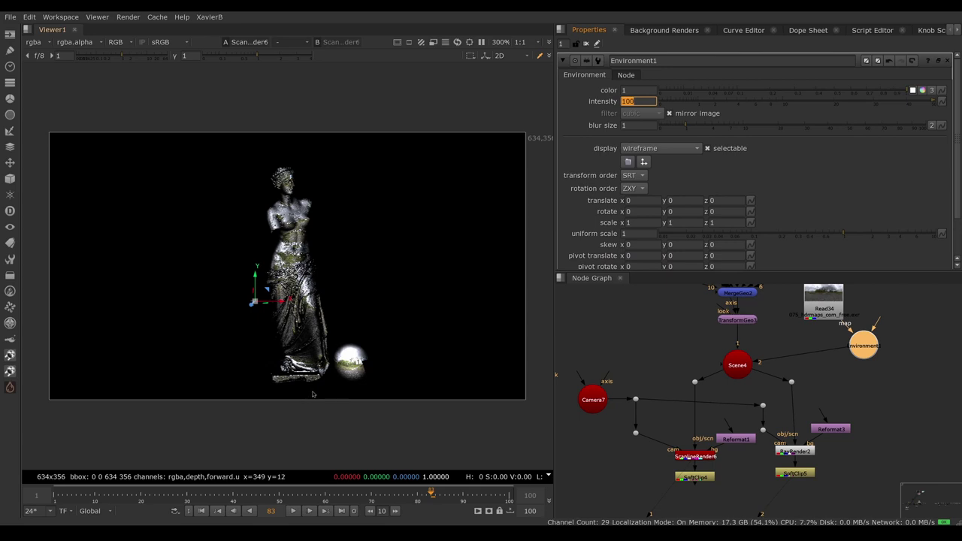
- Delete the Environment light node from the scene setup
{"action": "left_click_drag", "start_coordinate": [863, 345], "coordinate": [863, 354]}
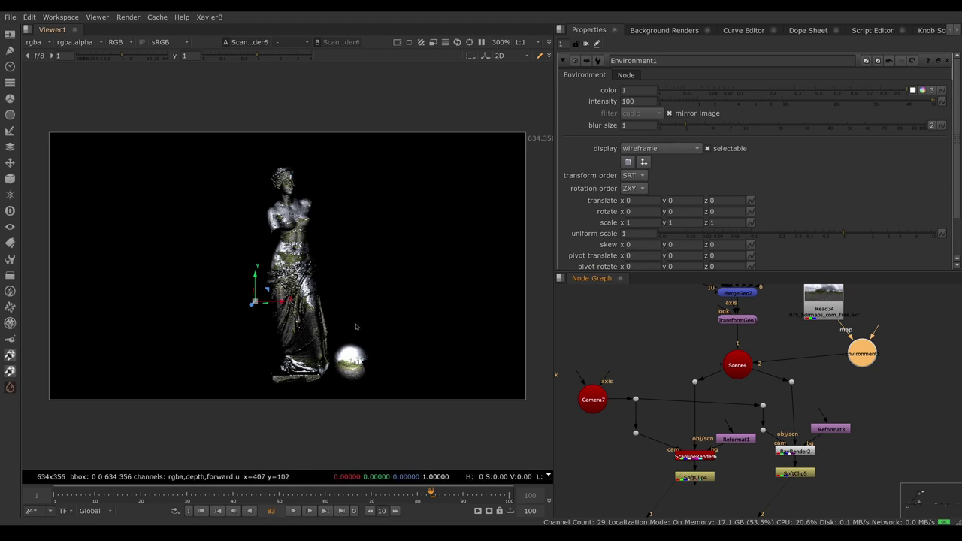
{"action": "left_click_drag", "start_coordinate": [860, 358], "coordinate": [857, 361]}
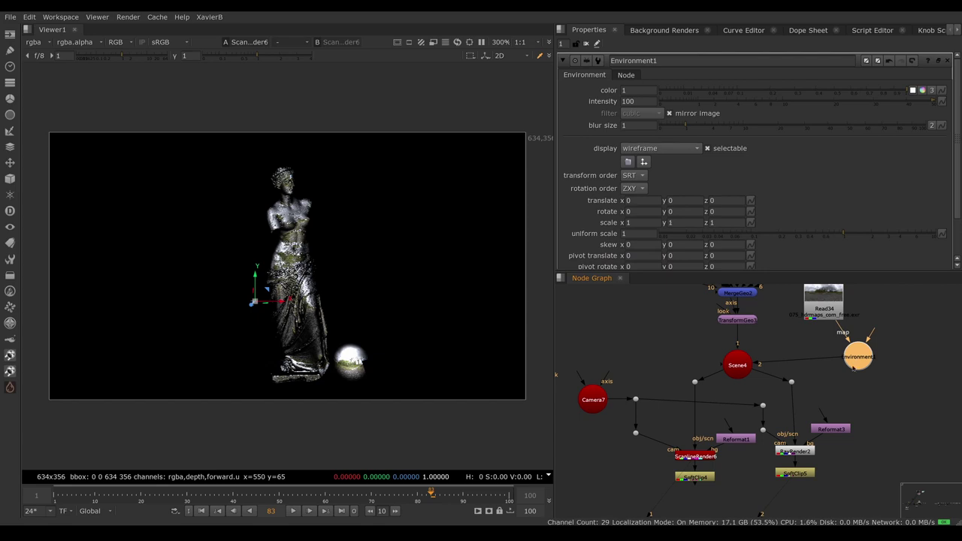
{"action": "left_click", "coordinate": [856, 377]}
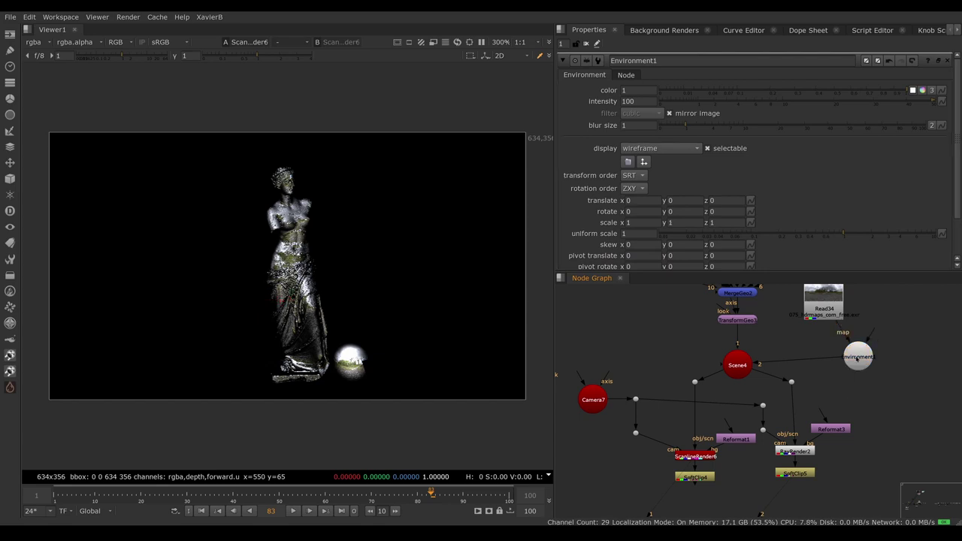
{"action": "left_click", "coordinate": [858, 361]}
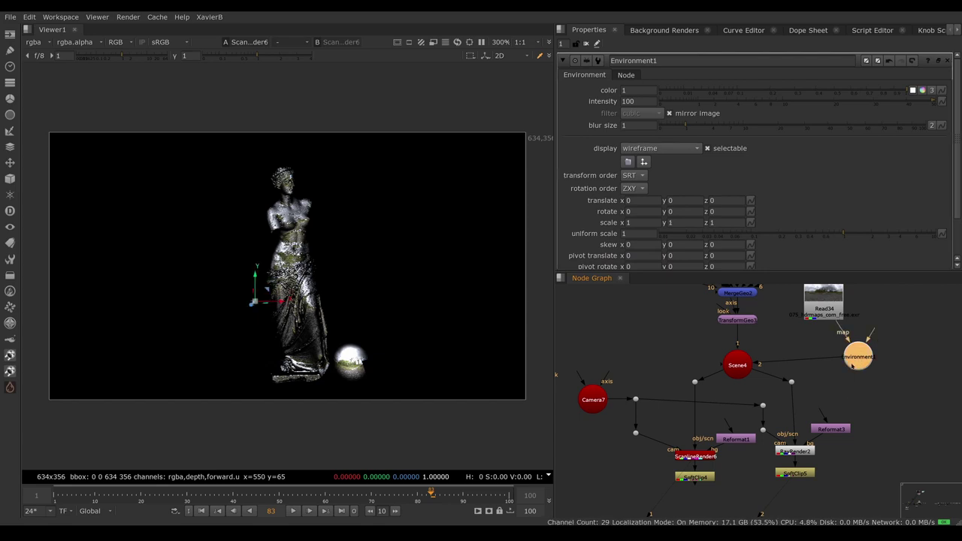
{"action": "key", "text": "Delete"}
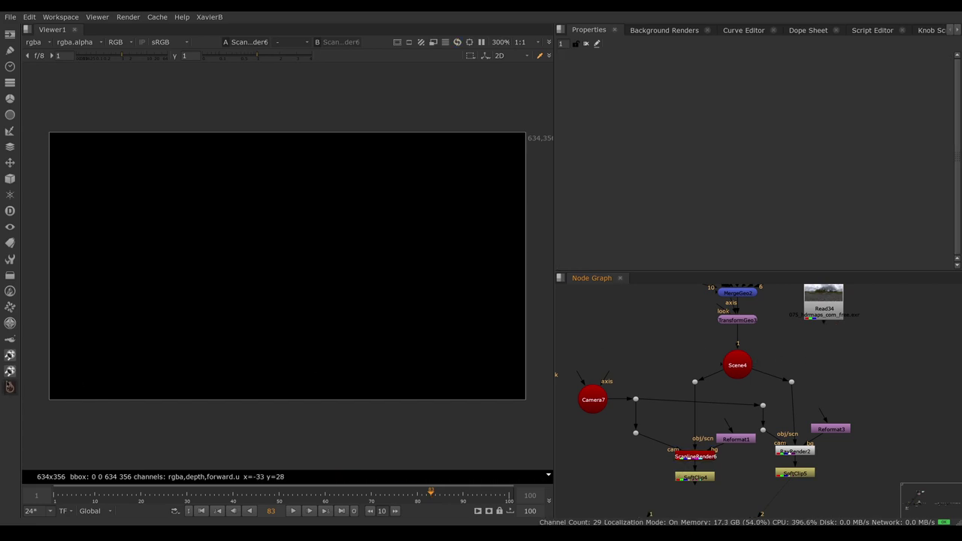
- Add a PxF_EnvLight node next to Scene4 and view the Read34 HDR map
{"action": "left_click", "coordinate": [10, 388]}
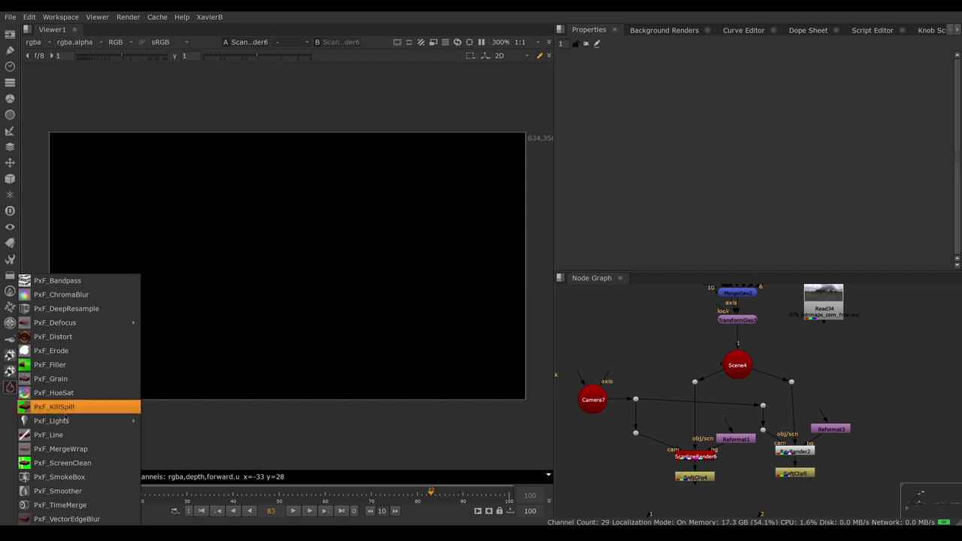
{"action": "mouse_move", "coordinate": [66, 422]}
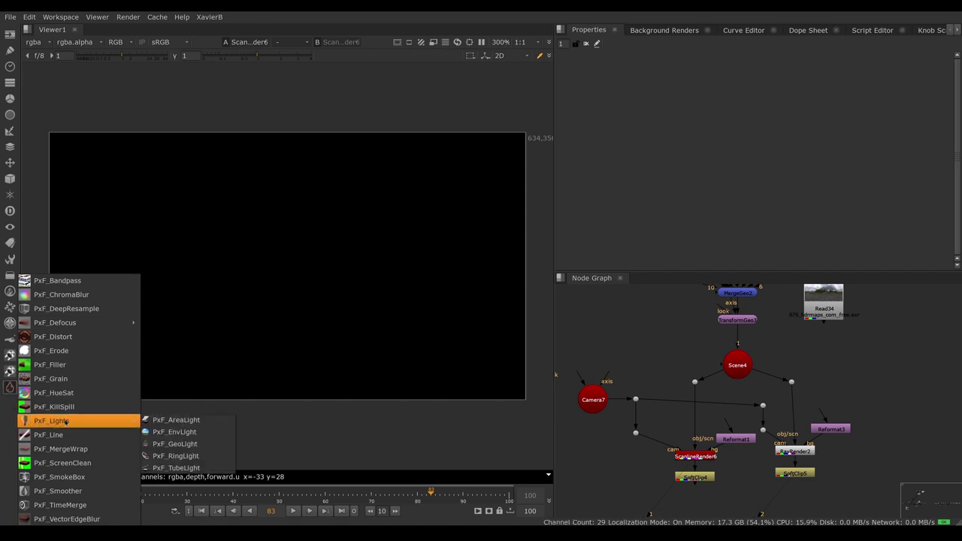
{"action": "left_click", "coordinate": [182, 433]}
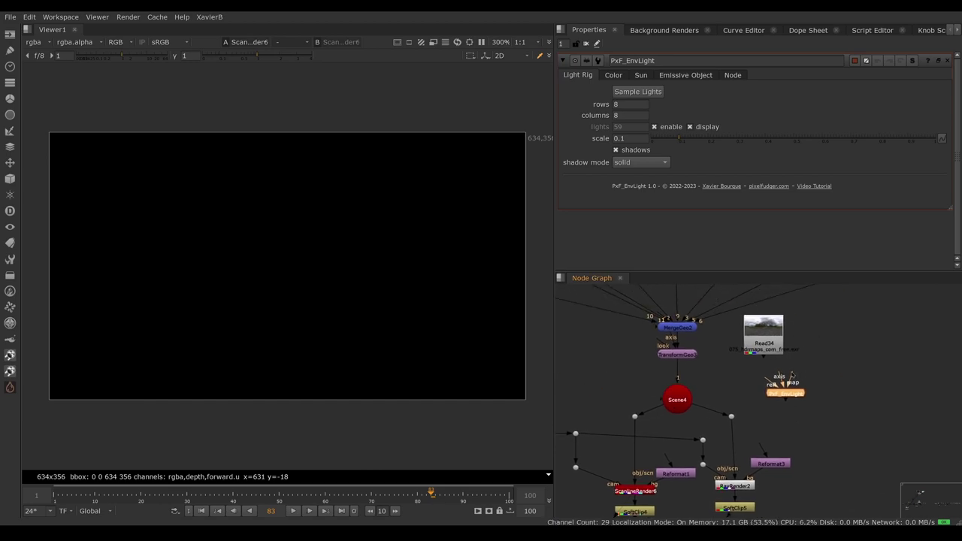
{"action": "left_click_drag", "start_coordinate": [763, 330], "coordinate": [817, 333]}
{"action": "key", "text": "1"}
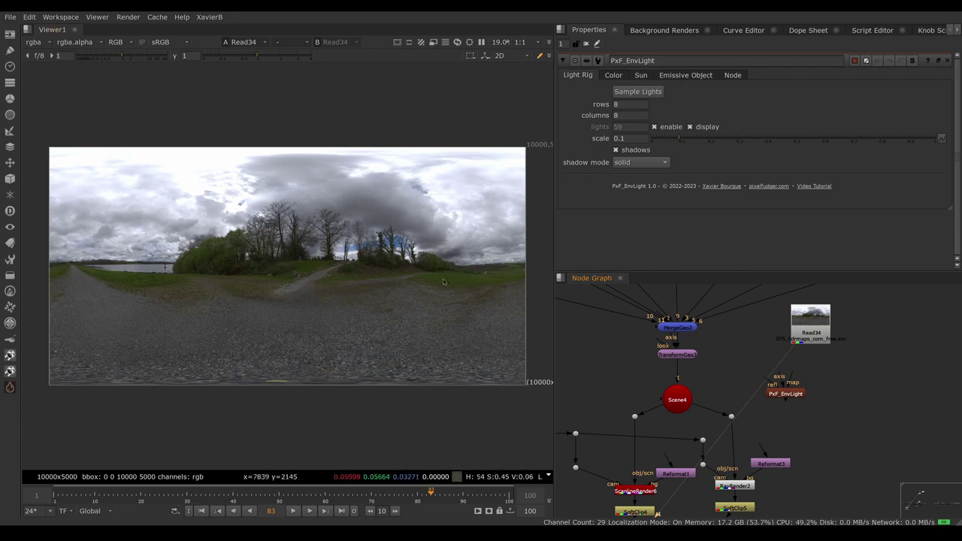
- Add a Blur node after the Read34 HDR map and set its size to 300
{"action": "left_click_drag", "start_coordinate": [812, 331], "coordinate": [820, 328]}
{"action": "key", "text": "b"}
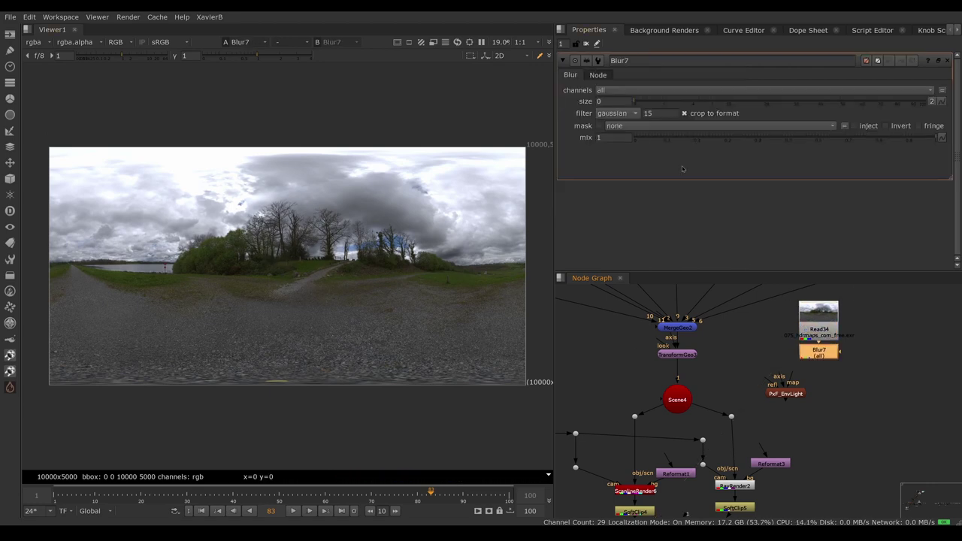
{"action": "left_click", "coordinate": [621, 101]}
{"action": "type", "text": "400"}
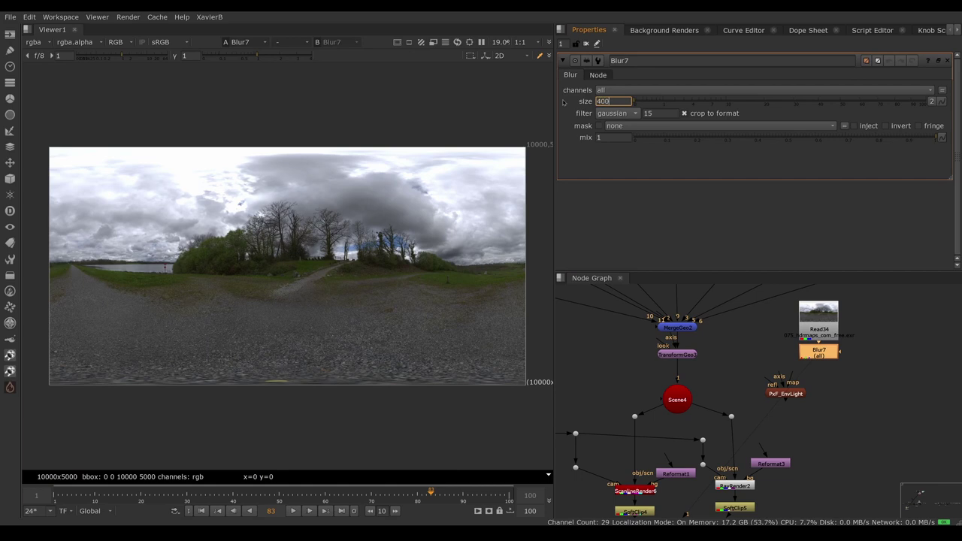
{"action": "key", "text": "Return"}
{"action": "type", "text": "300"}
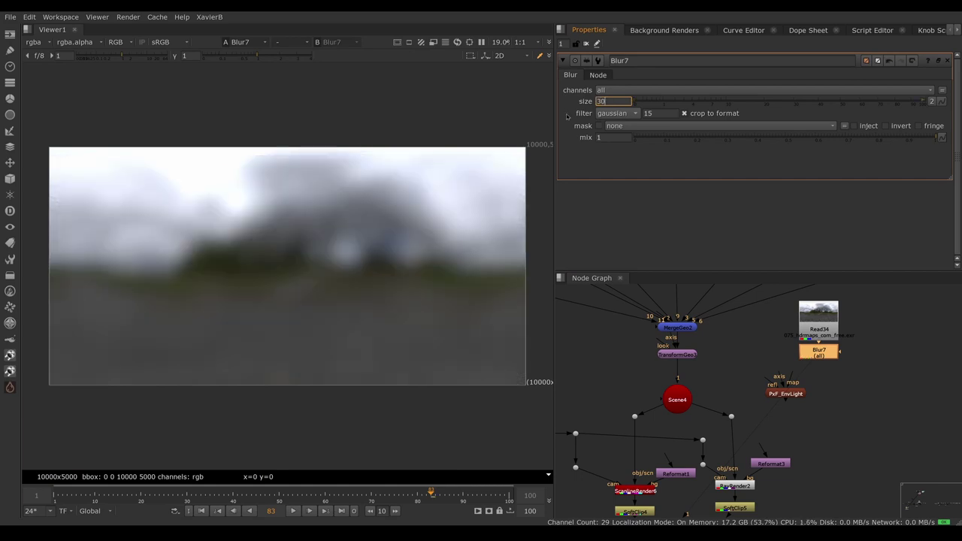
{"action": "key", "text": "Return"}
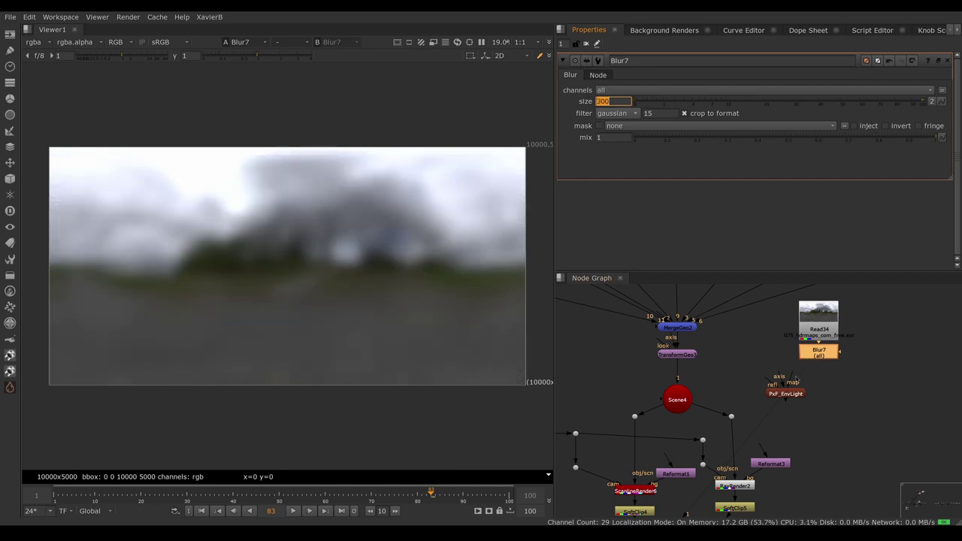
- Wire PxF_EnvLight between the Blur and Scene4, using the blurred image as its map, and view the SoftClip4 output
{"action": "left_click_drag", "start_coordinate": [792, 379], "coordinate": [818, 355]}
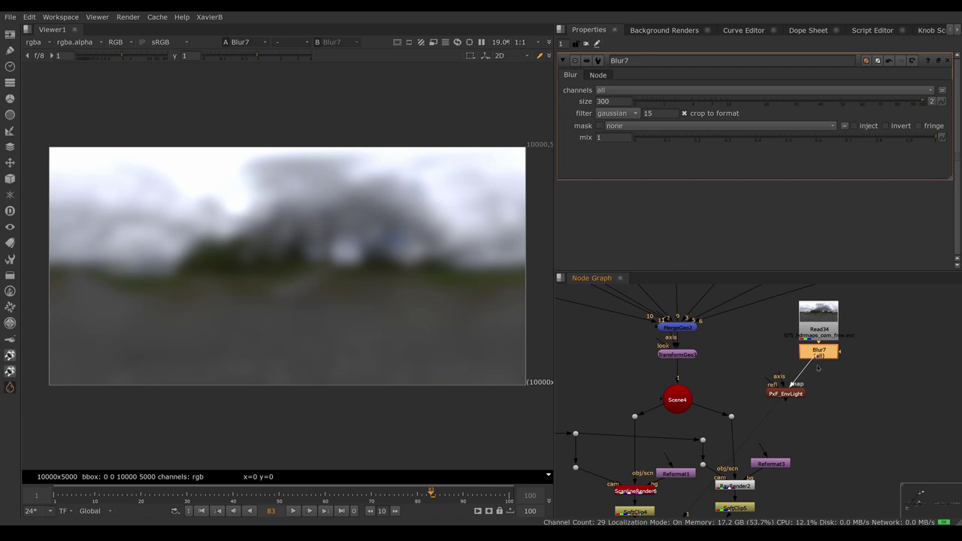
{"action": "left_click_drag", "start_coordinate": [799, 397], "coordinate": [680, 399]}
{"action": "middle_click_drag", "start_coordinate": [707, 461], "coordinate": [733, 409]}
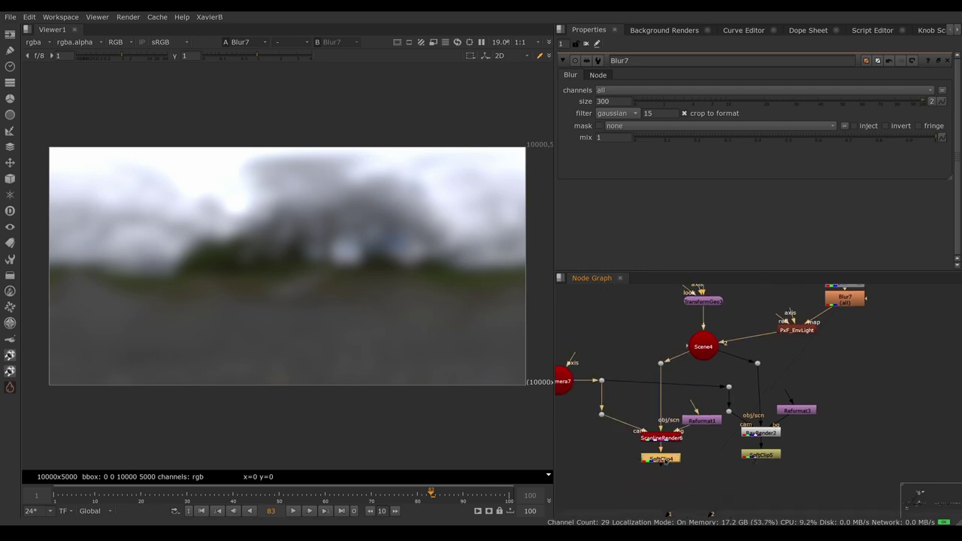
{"action": "key", "text": "1"}
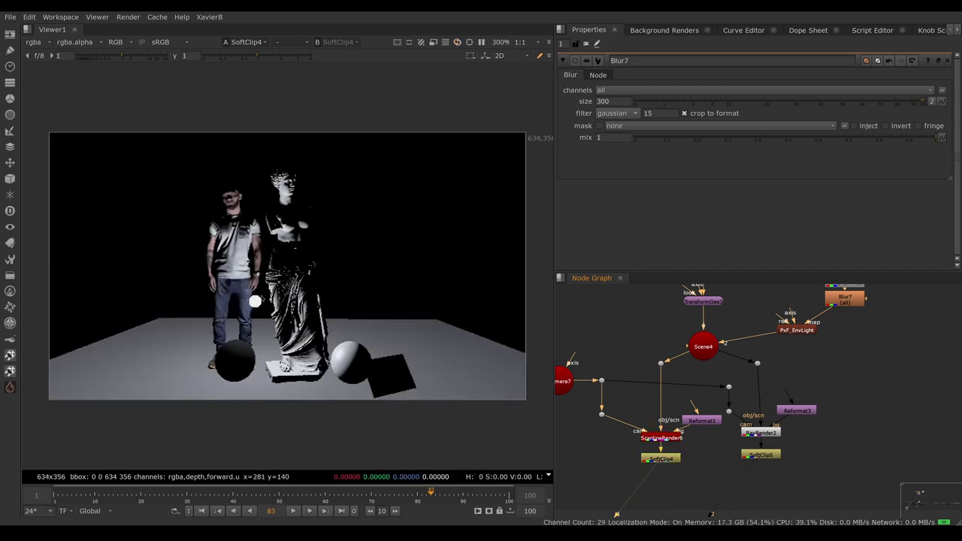
- Add an Axis node above PxF_EnvLight and connect it to the light's axis input
{"action": "mouse_move", "coordinate": [262, 302]}
{"action": "left_mouse_down", "text": "ctrl"}
{"action": "mouse_move", "coordinate": [239, 301]}
{"action": "mouse_move", "coordinate": [245, 293]}
{"action": "mouse_move", "coordinate": [255, 302]}
{"action": "left_mouse_up", "text": "ctrl"}
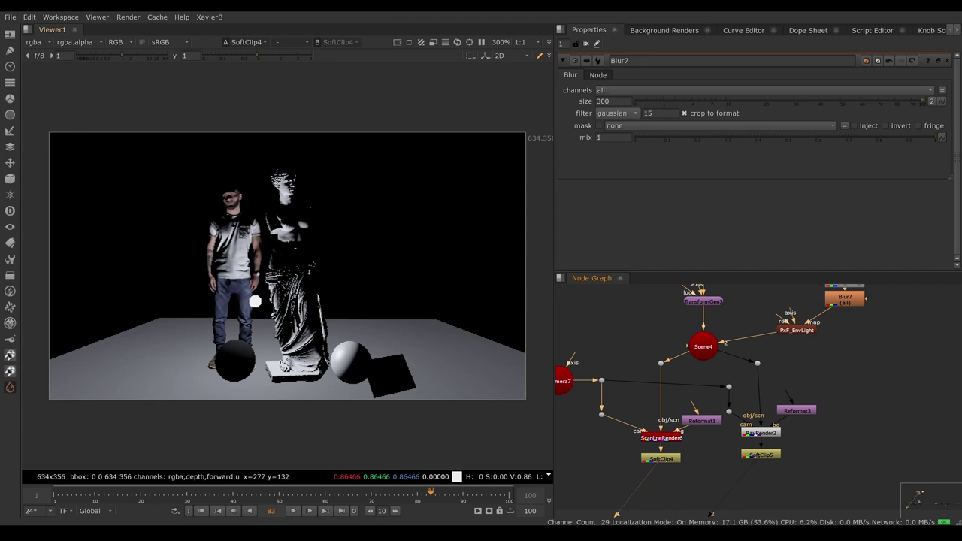
{"action": "middle_click_drag", "start_coordinate": [787, 297], "coordinate": [768, 378]}
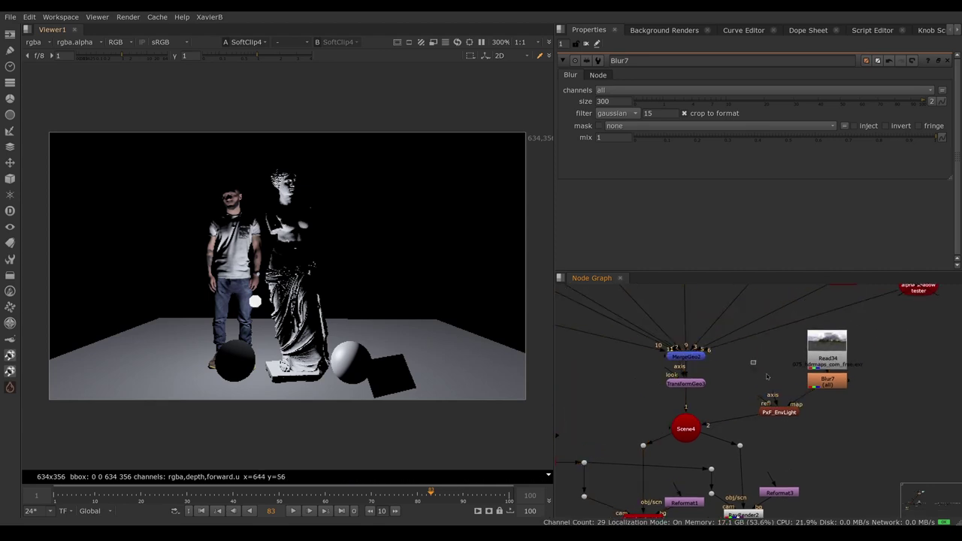
{"action": "key", "text": "Tab"}
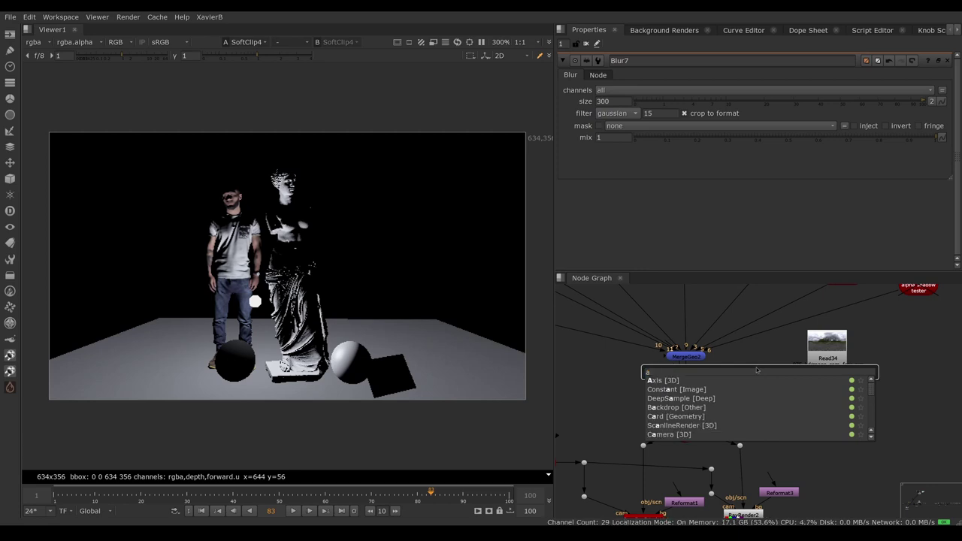
{"action": "key", "text": "Return"}
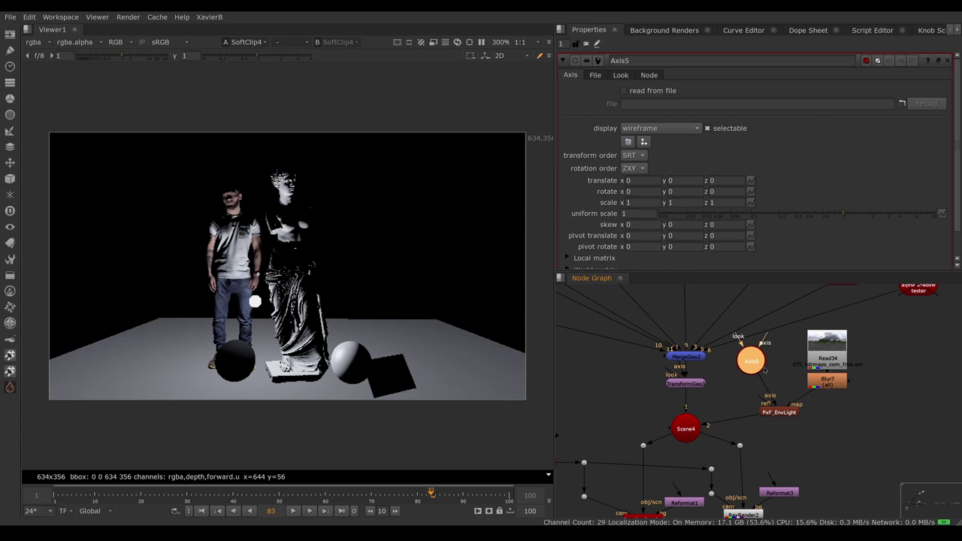
{"action": "left_click_drag", "start_coordinate": [751, 362], "coordinate": [768, 369]}
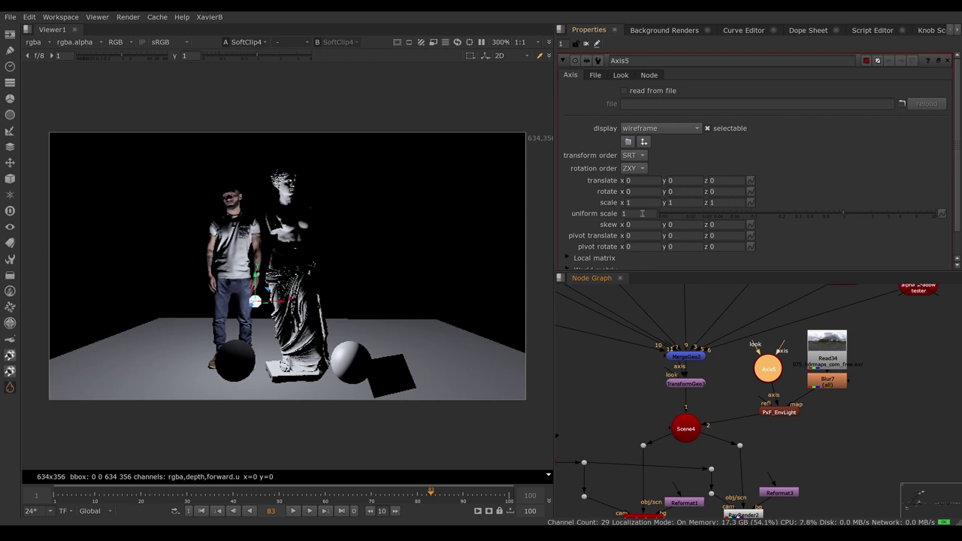
- Set the new Axis node's uniform scale to 4000
{"action": "left_click", "coordinate": [641, 214]}
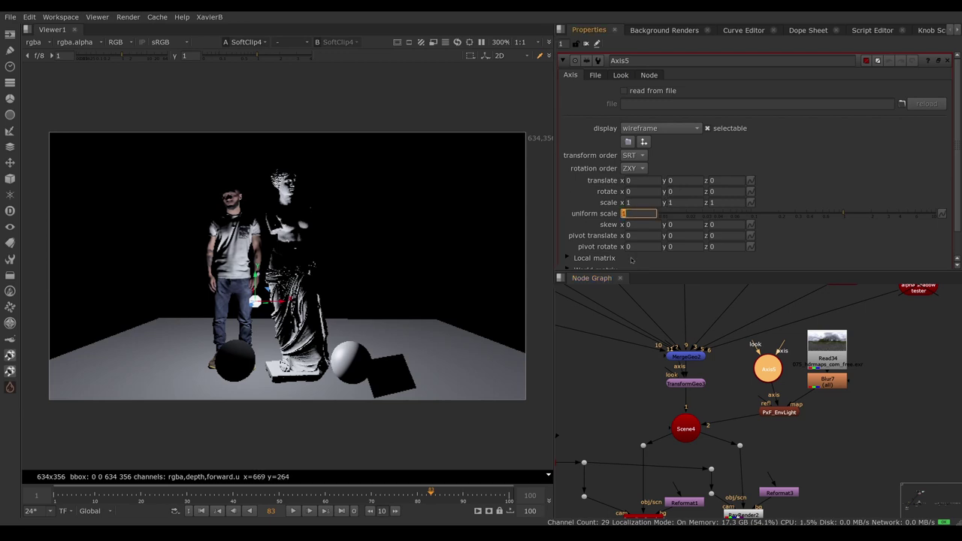
{"action": "type", "text": "4000"}
{"action": "key", "text": "Return"}
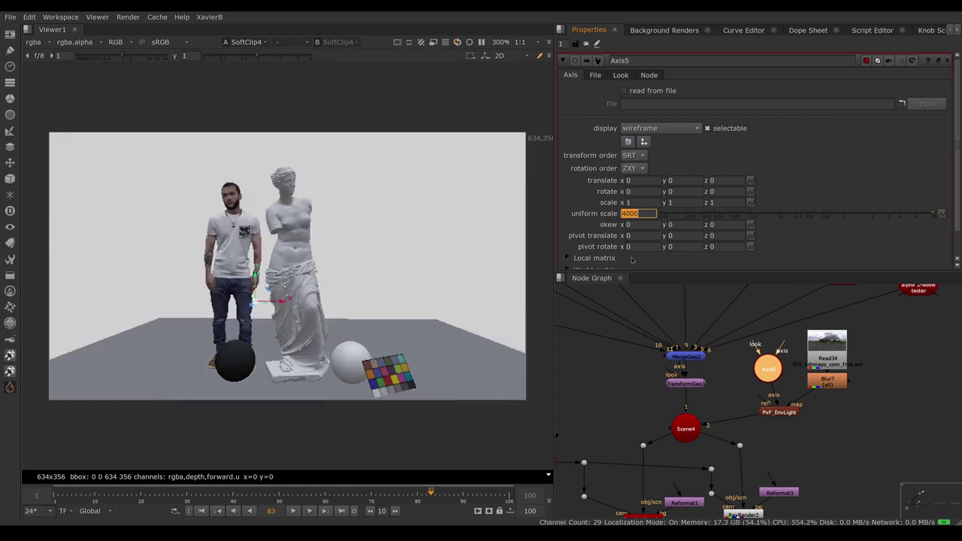
- Examine the ScanlineRender6 lighting on the man, statue and dark sphere, and locate the RayRender2 branch for comparison
{"action": "middle_click_drag", "start_coordinate": [677, 451], "coordinate": [711, 353]}
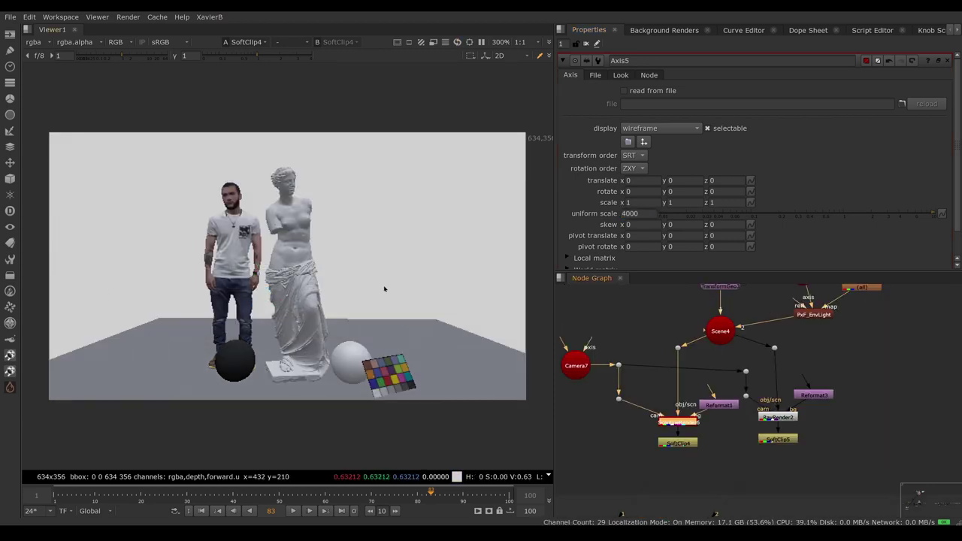
{"action": "left_click_drag", "start_coordinate": [174, 172], "coordinate": [388, 403], "text": "ctrl+shift"}
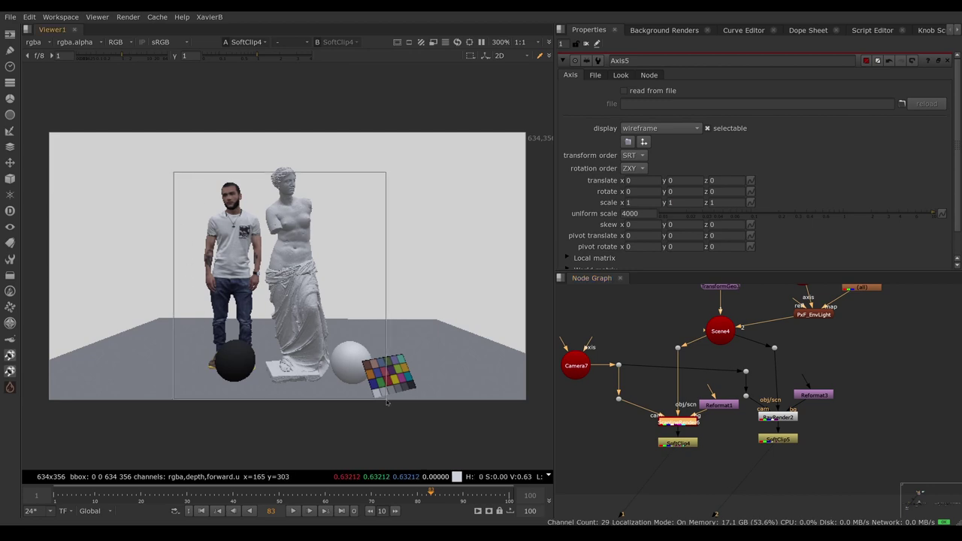
{"action": "right_click", "coordinate": [382, 400], "text": "ctrl"}
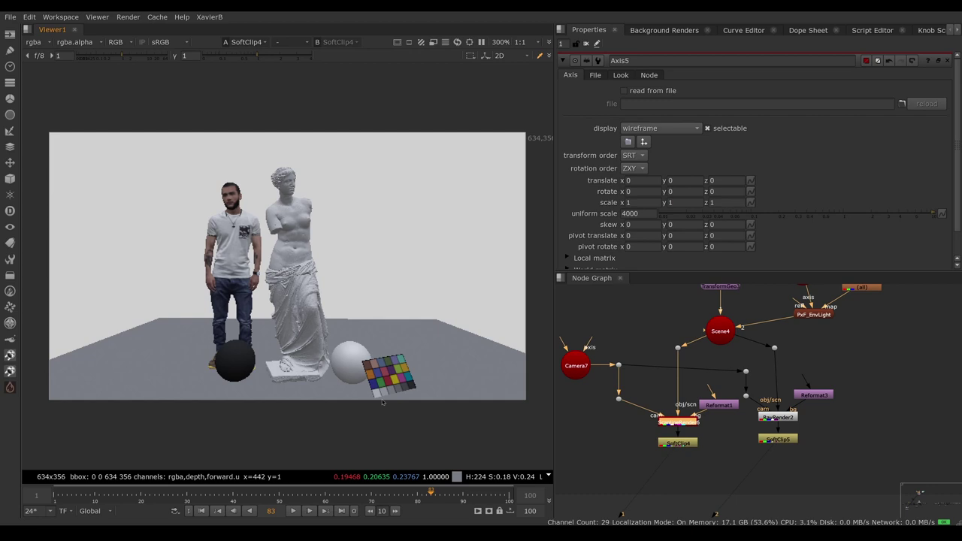
{"action": "left_click_drag", "start_coordinate": [207, 340], "coordinate": [264, 385], "text": "ctrl+shift"}
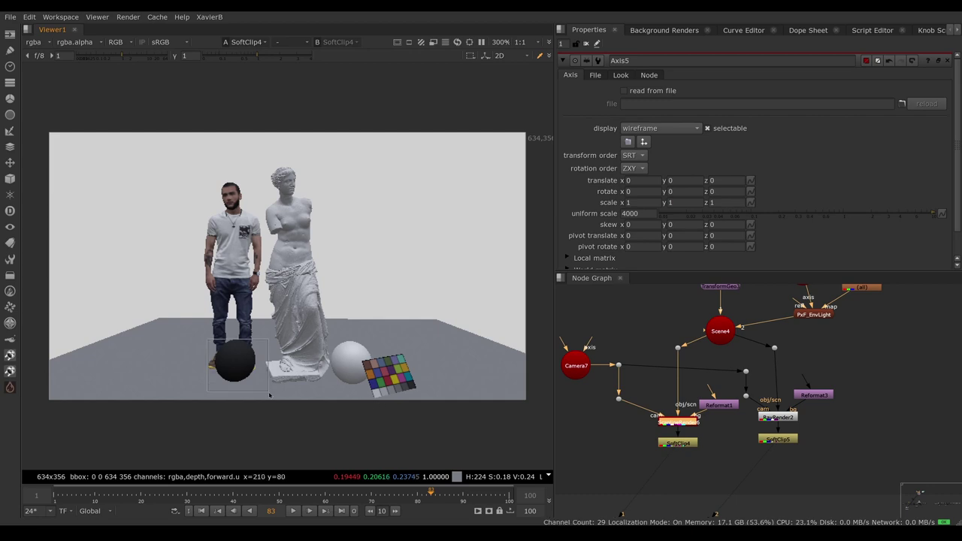
{"action": "right_click", "coordinate": [269, 395], "text": "ctrl"}
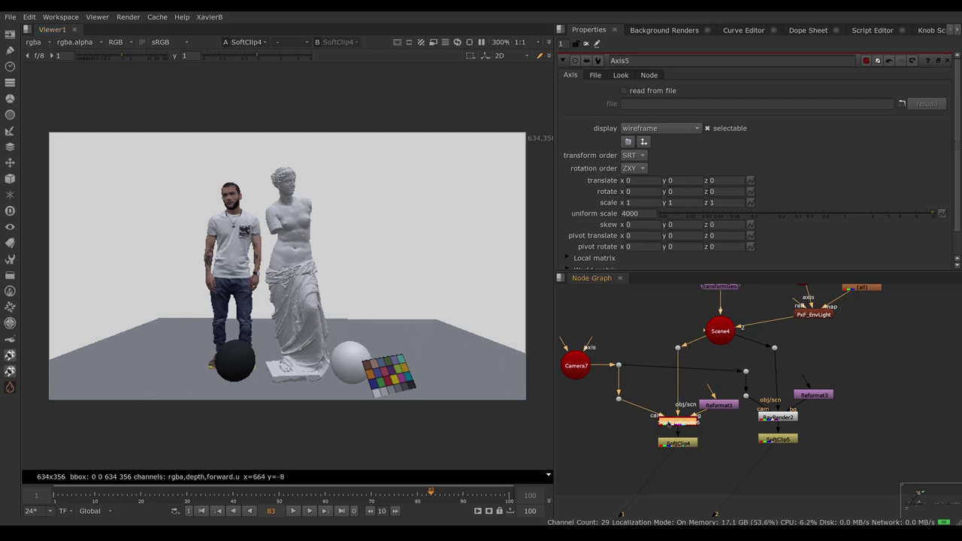
{"action": "left_click", "coordinate": [774, 418]}
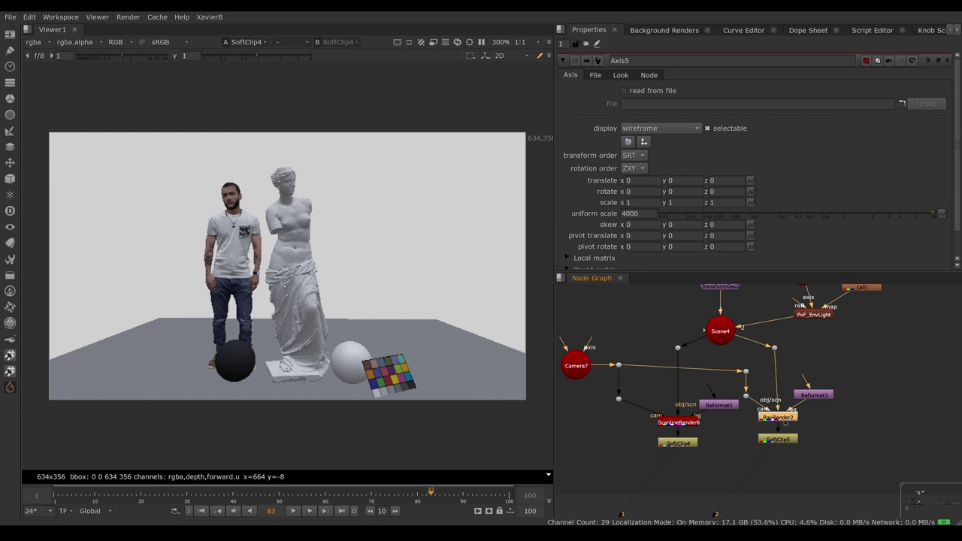
{"action": "left_click", "coordinate": [685, 424]}
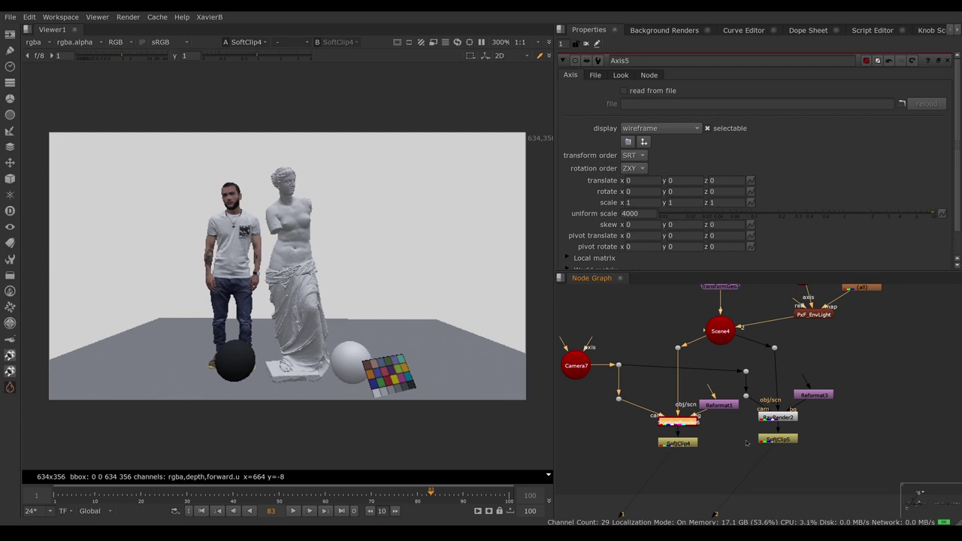
{"action": "left_click", "coordinate": [791, 420]}
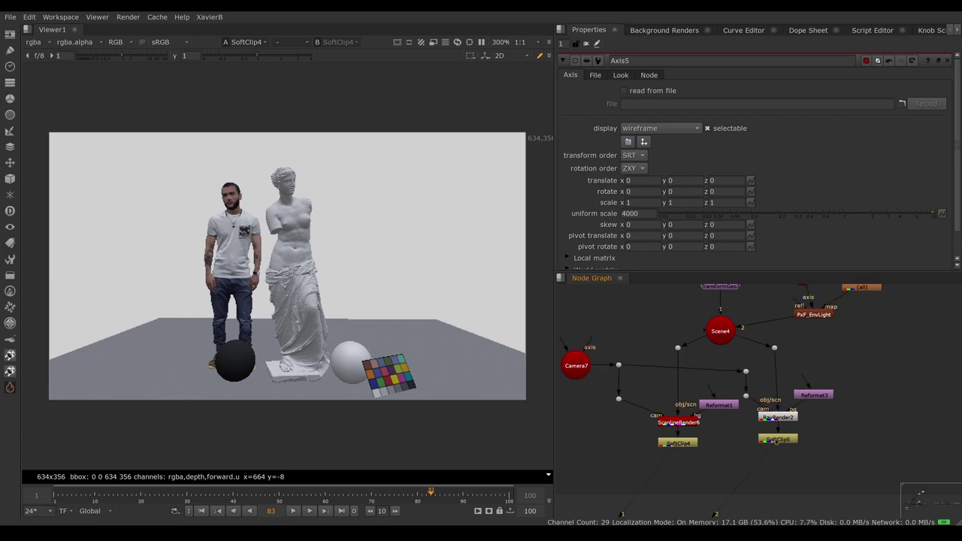
- View the SoftClip5 output of RayRender2 and examine the gray ball, reflective sphere and statue base
{"action": "left_click", "coordinate": [777, 440]}
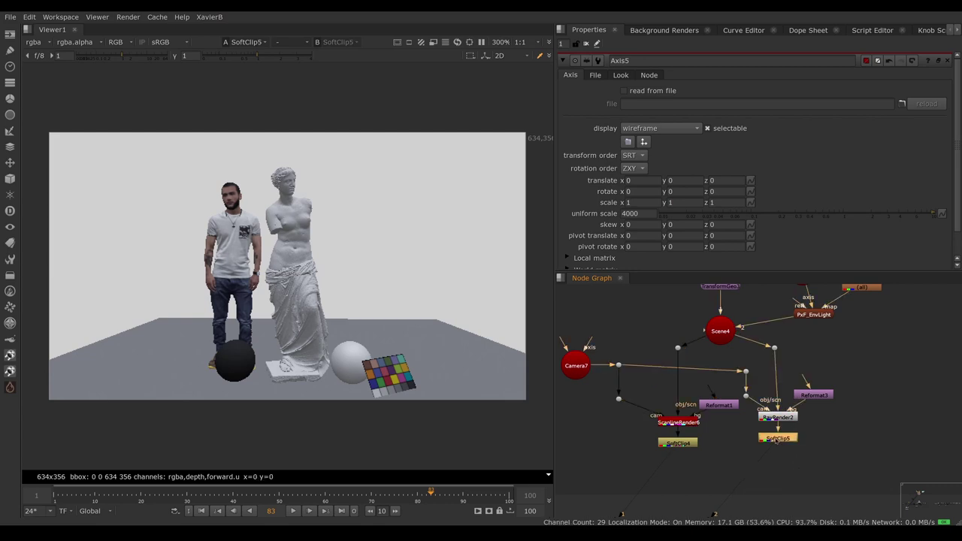
{"action": "key", "text": "1"}
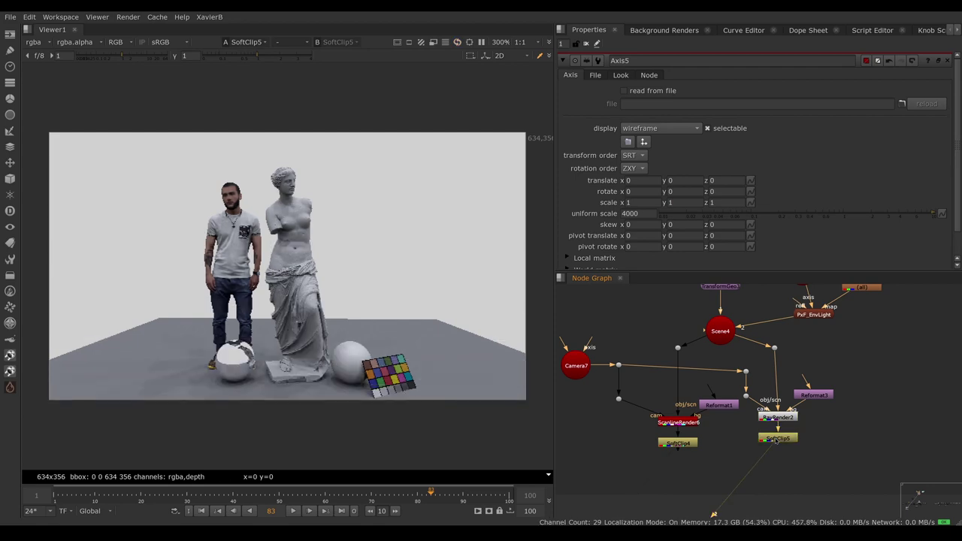
{"action": "left_click_drag", "start_coordinate": [347, 347], "coordinate": [364, 365], "text": "ctrl+shift"}
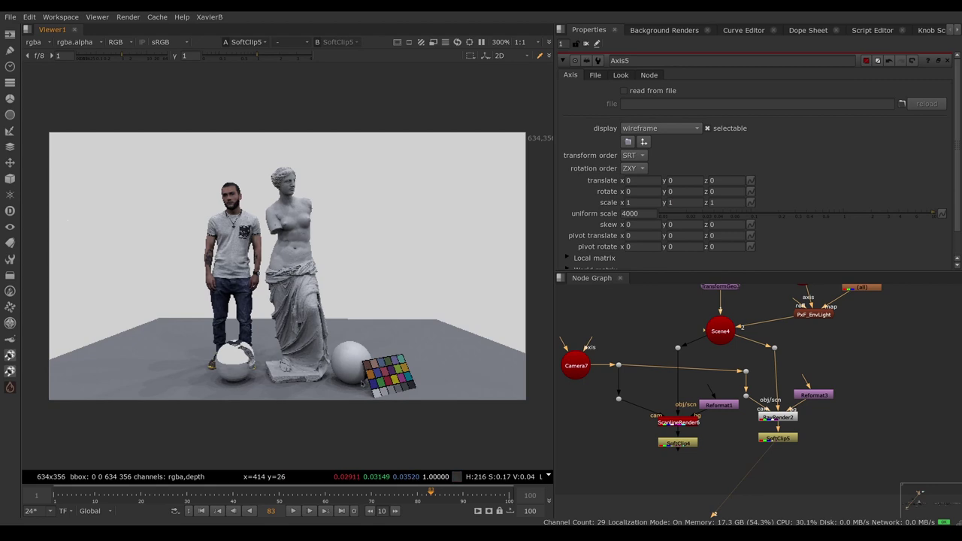
{"action": "left_click_drag", "start_coordinate": [209, 336], "coordinate": [256, 386], "text": "ctrl+shift"}
{"action": "left_click_drag", "start_coordinate": [298, 306], "coordinate": [259, 369], "text": "ctrl+shift"}
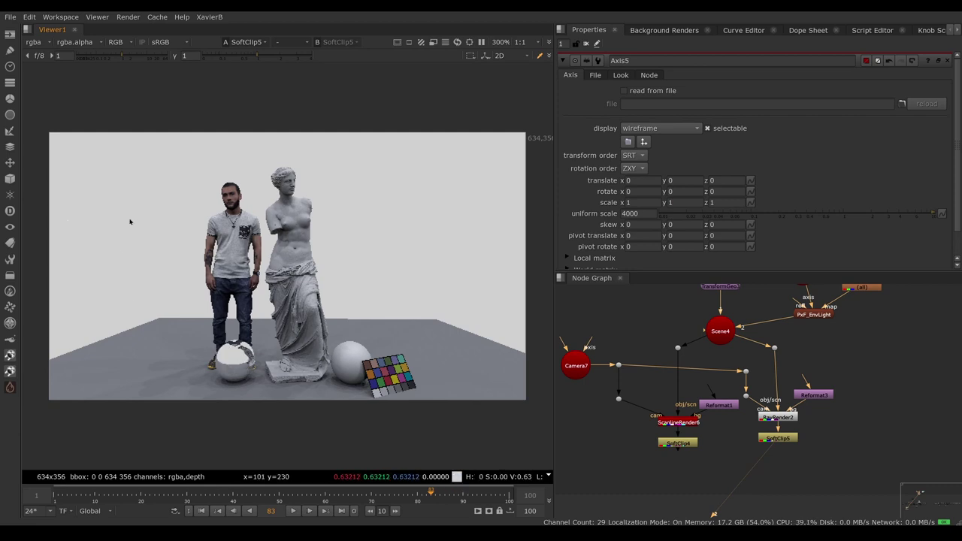
{"action": "left_click_drag", "start_coordinate": [213, 344], "coordinate": [269, 367], "text": "ctrl+shift"}
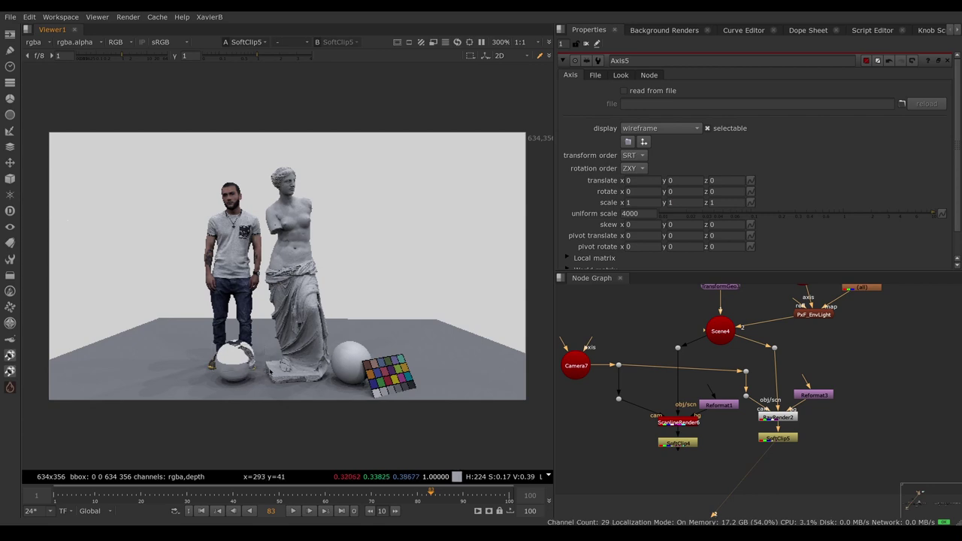
- Move Blur7 aside and connect the unblurred Read34 HDR map to PxF_EnvLight's refl input
{"action": "middle_click_drag", "start_coordinate": [812, 340], "coordinate": [744, 437]}
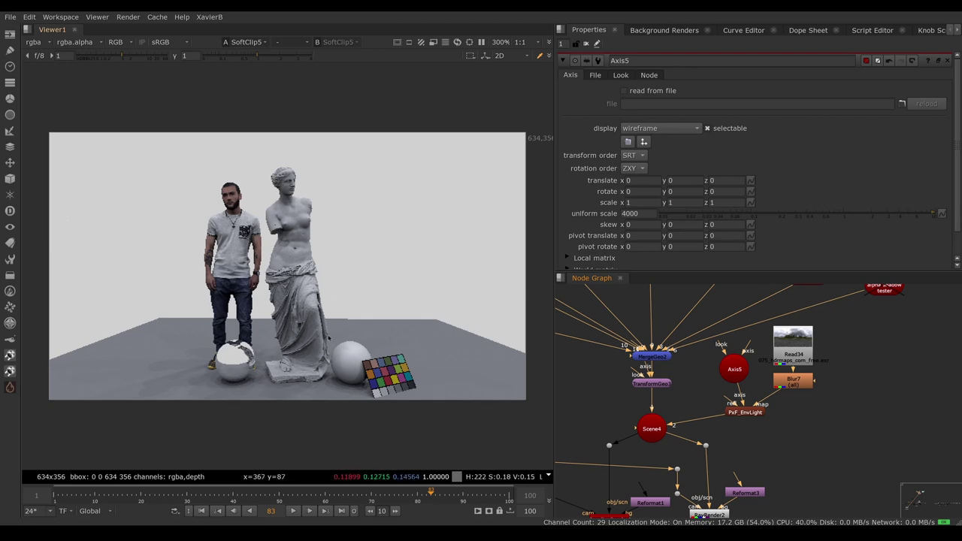
{"action": "left_click", "coordinate": [797, 354]}
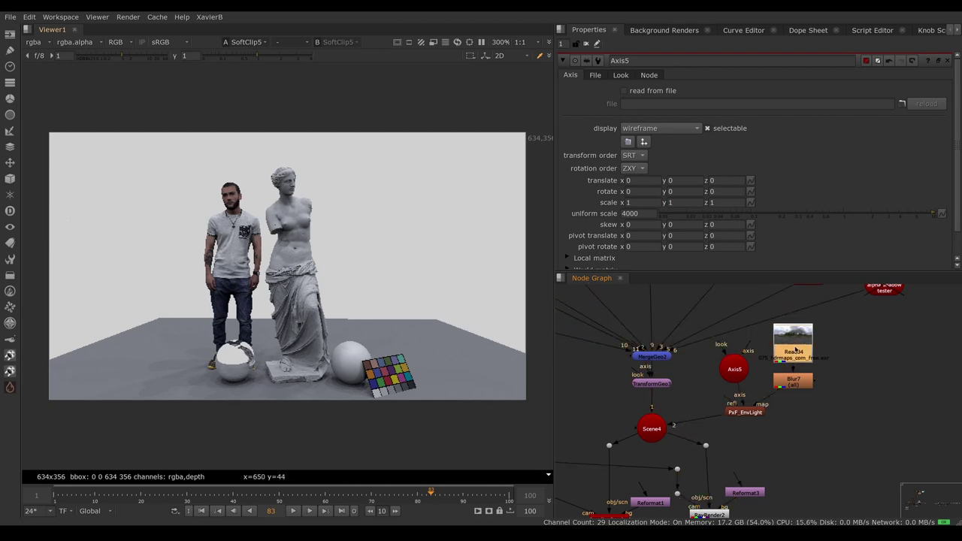
{"action": "left_click_drag", "start_coordinate": [801, 385], "coordinate": [866, 391]}
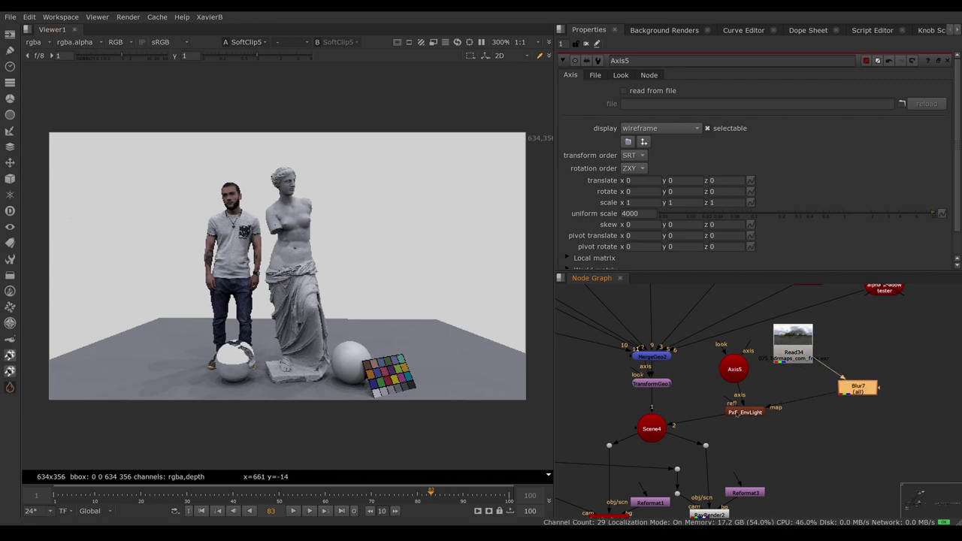
{"action": "left_click_drag", "start_coordinate": [748, 403], "coordinate": [796, 425]}
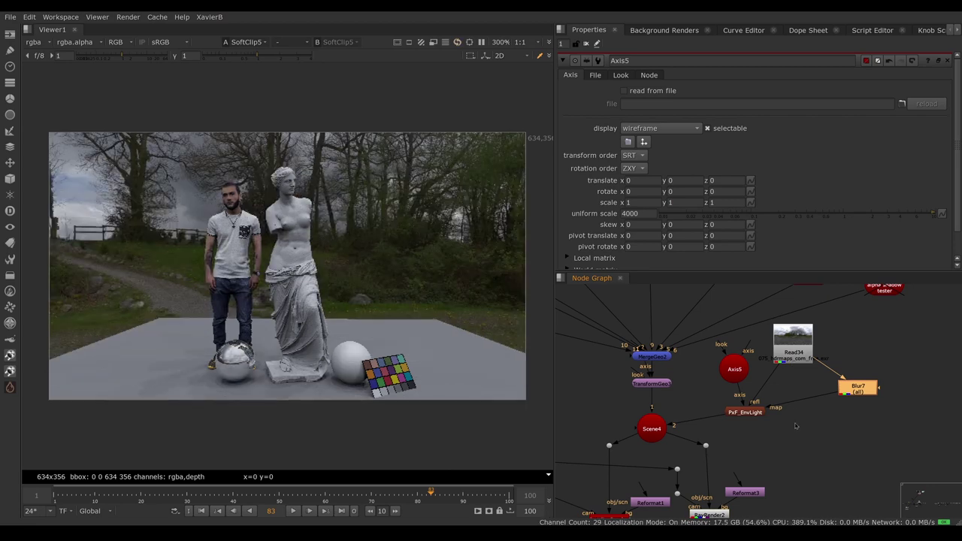
- Examine the mirror sphere's reflections, the tree background and the statue's torso in the ray-traced render
{"action": "left_click_drag", "start_coordinate": [215, 340], "coordinate": [253, 368], "text": "ctrl+shift"}
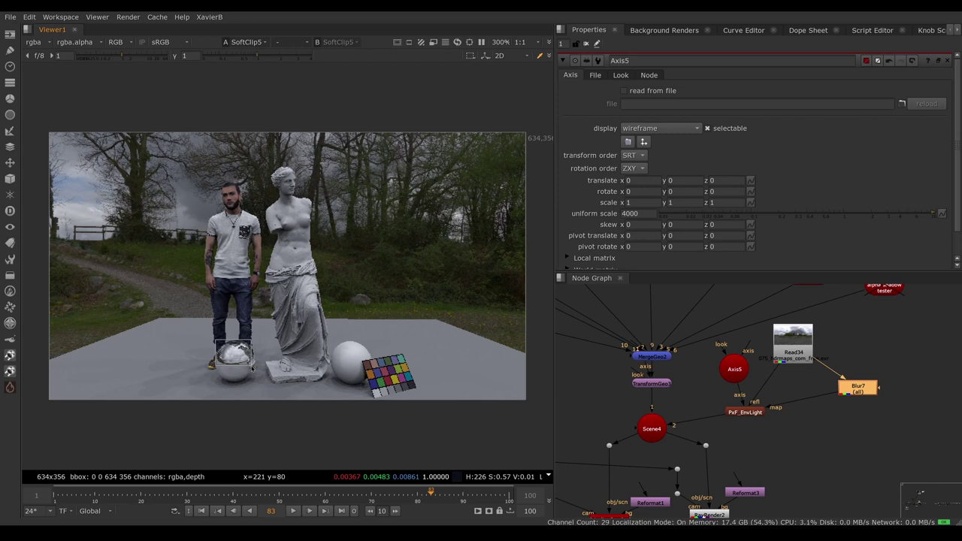
{"action": "left_click_drag", "start_coordinate": [358, 167], "coordinate": [436, 256], "text": "ctrl+shift"}
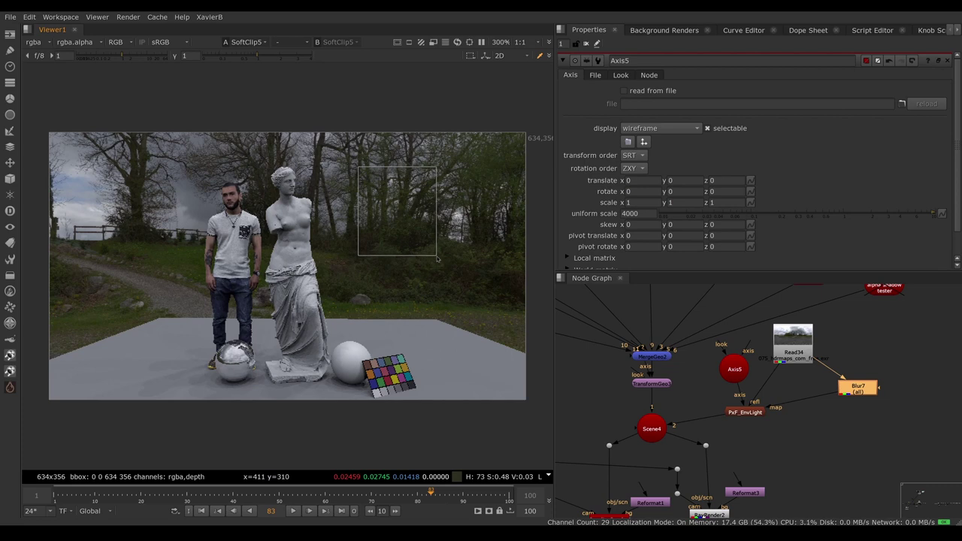
{"action": "right_click", "coordinate": [381, 231], "text": "ctrl"}
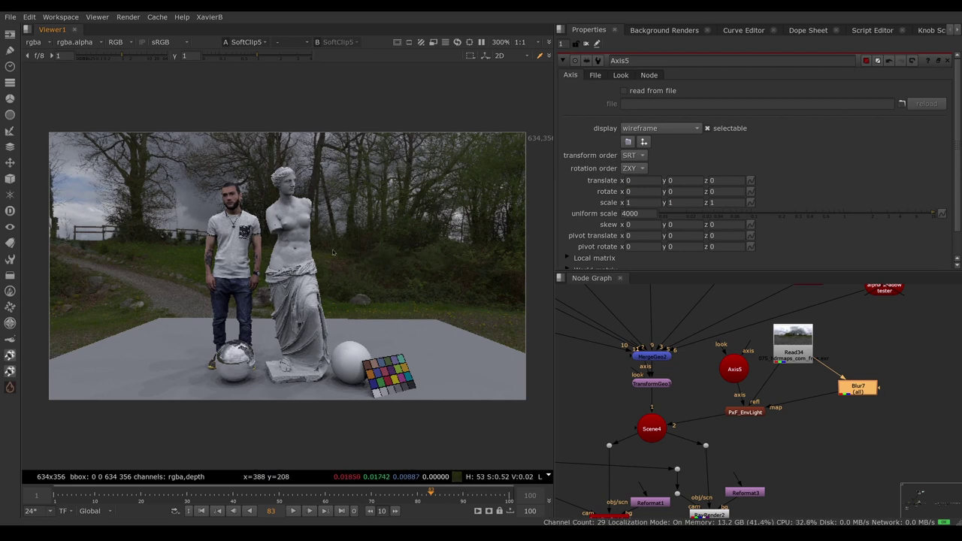
{"action": "left_click_drag", "start_coordinate": [349, 163], "coordinate": [399, 239], "text": "ctrl+shift"}
{"action": "right_click", "coordinate": [399, 239], "text": "ctrl"}
{"action": "left_click_drag", "start_coordinate": [262, 201], "coordinate": [308, 275], "text": "ctrl+shift"}
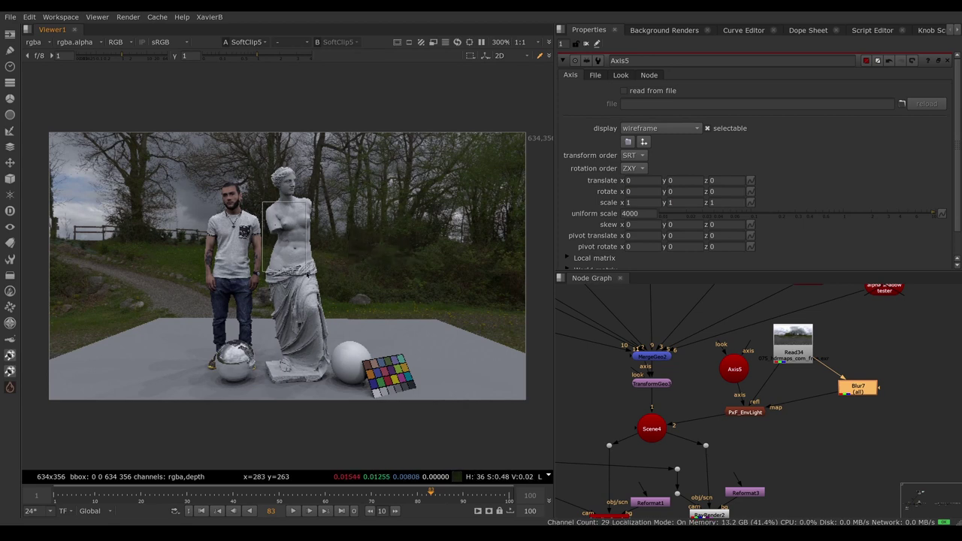
{"action": "right_click", "coordinate": [307, 275], "text": "ctrl"}
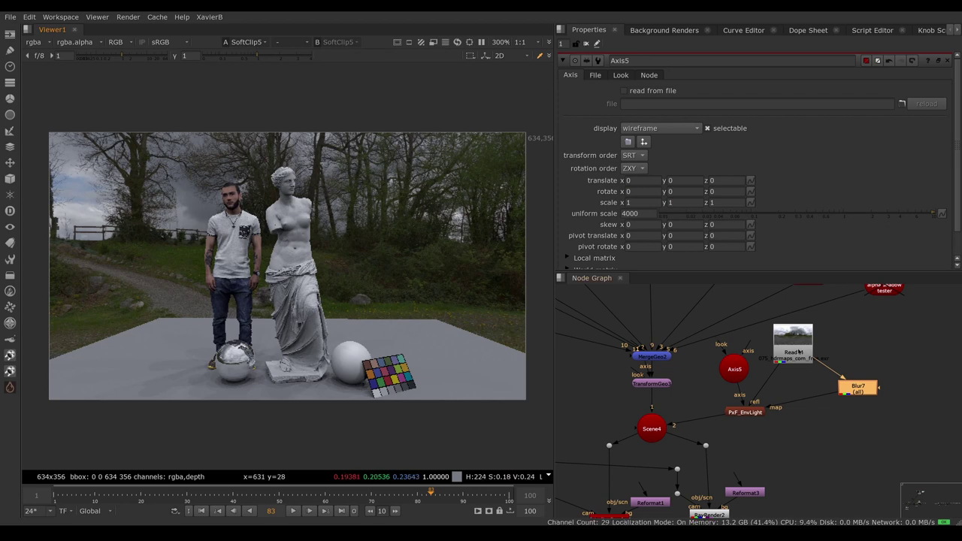
- Paste a copy of the dusk-sky 2K HDR map from the LIGHT MAPS group beside Read34 and feed it into Blur7
{"action": "left_click_drag", "start_coordinate": [800, 351], "coordinate": [812, 347]}
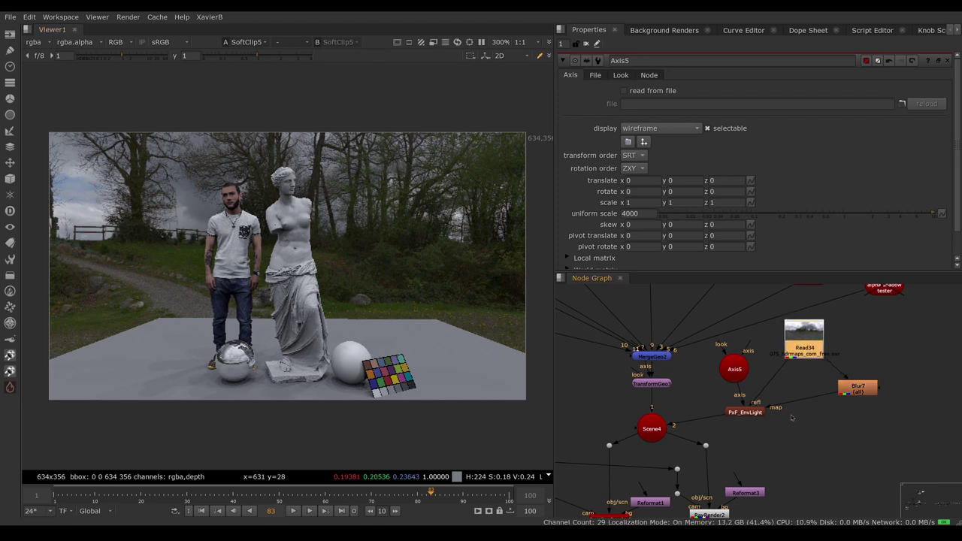
{"action": "scroll", "coordinate": [820, 424], "scroll_direction": "down", "scroll_amount": 5}
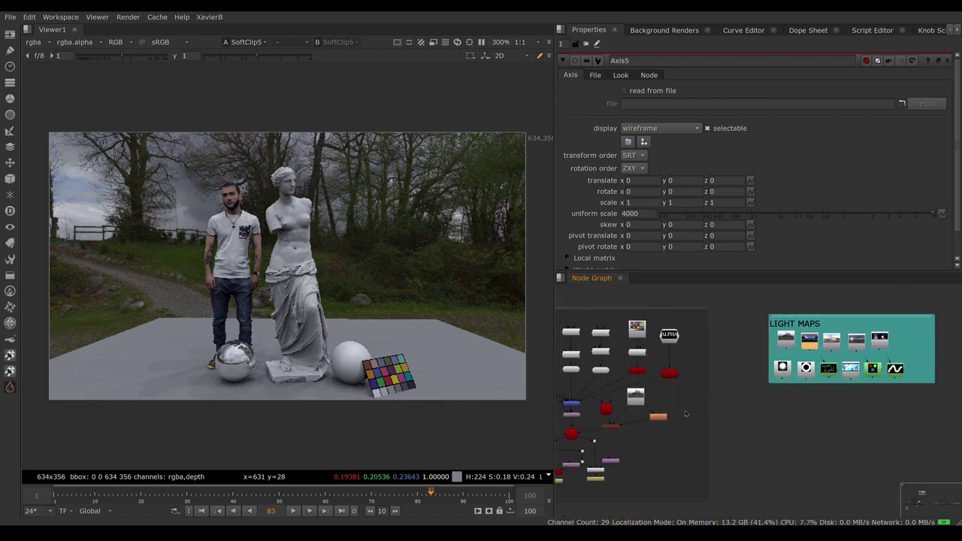
{"action": "scroll", "coordinate": [661, 440], "scroll_direction": "up", "scroll_amount": 5}
{"action": "scroll", "coordinate": [668, 439], "scroll_direction": "up", "scroll_amount": 1}
{"action": "key", "text": "ctrl+v"}
{"action": "left_click_drag", "start_coordinate": [730, 467], "coordinate": [736, 373]}
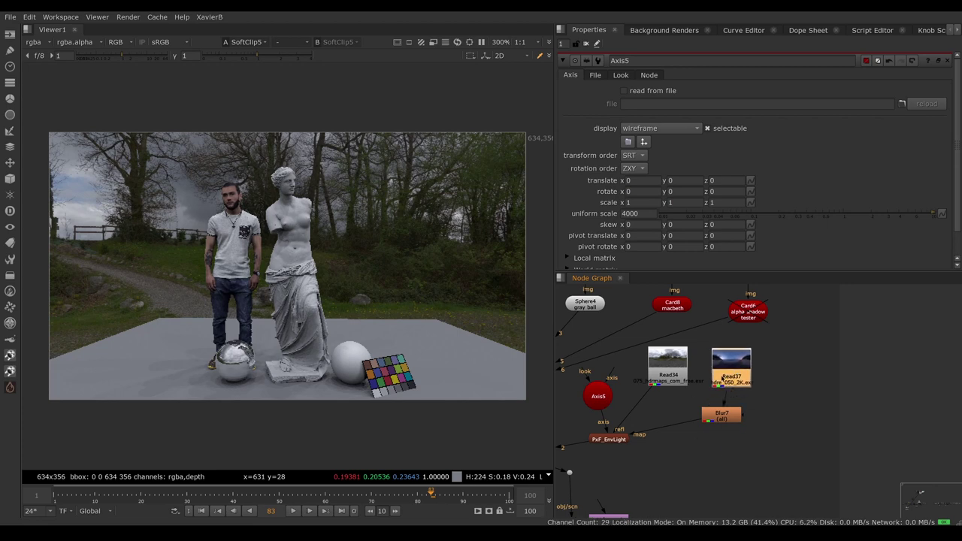
- Try Read37 directly as PxF_EnvLight's map with Read34 as reflection, and rewire Read34 through Blur7 to the map input
{"action": "left_click", "coordinate": [609, 441]}
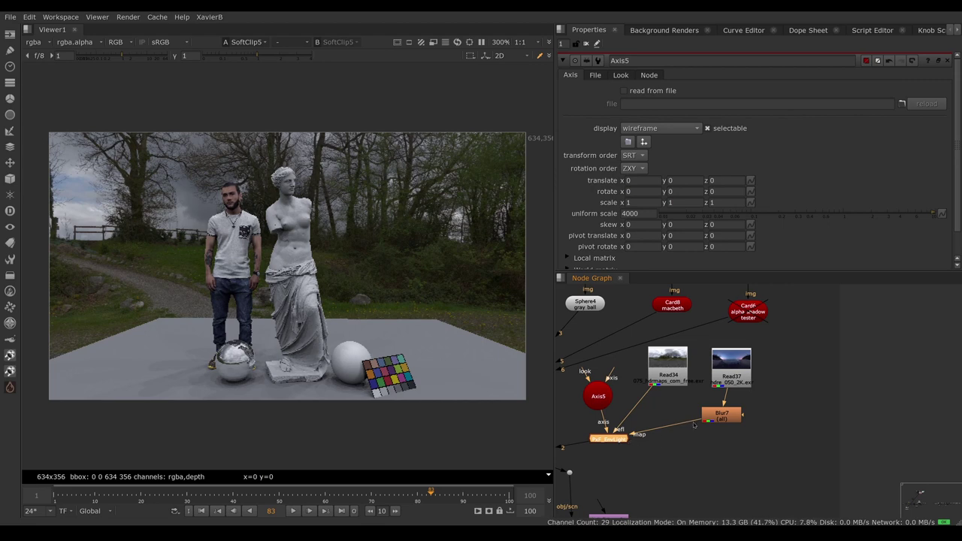
{"action": "left_click_drag", "start_coordinate": [694, 425], "coordinate": [731, 369]}
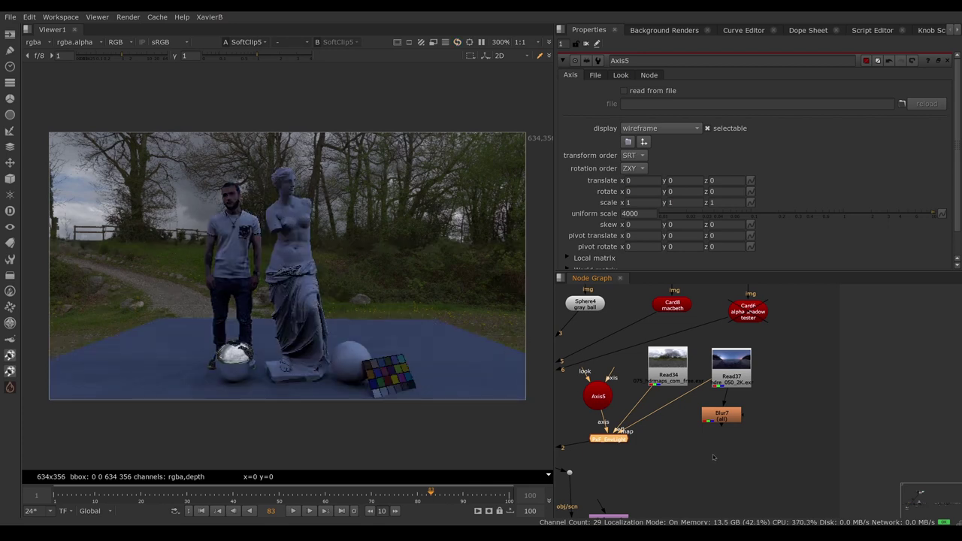
{"action": "mouse_move", "coordinate": [700, 388]}
{"action": "left_mouse_down"}
{"action": "mouse_move", "coordinate": [729, 424]}
{"action": "mouse_move", "coordinate": [720, 389]}
{"action": "mouse_move", "coordinate": [688, 388]}
{"action": "left_mouse_up"}
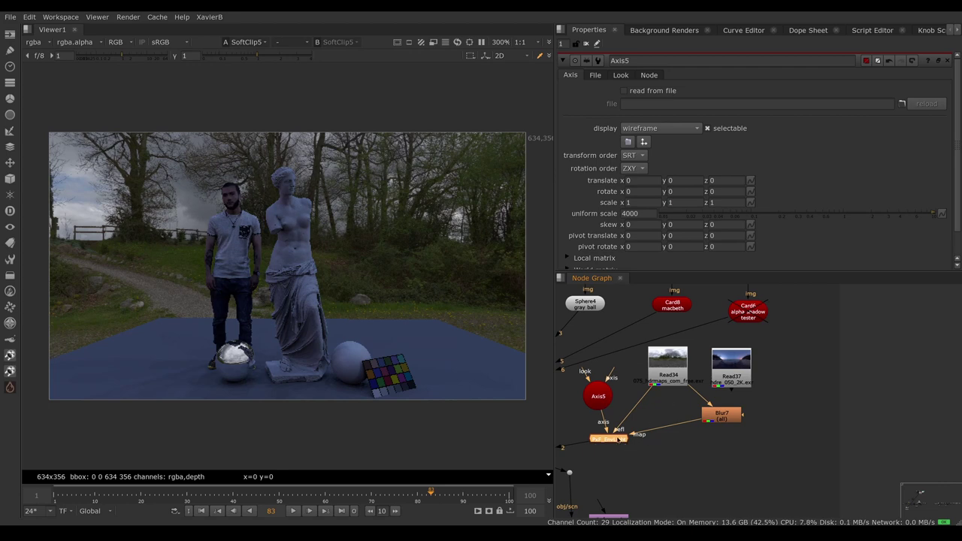
- Resample PxF_EnvLight's lights from the blurred Read34 map, and again with Read37 feeding Blur7 instead
{"action": "double_click", "coordinate": [618, 439]}
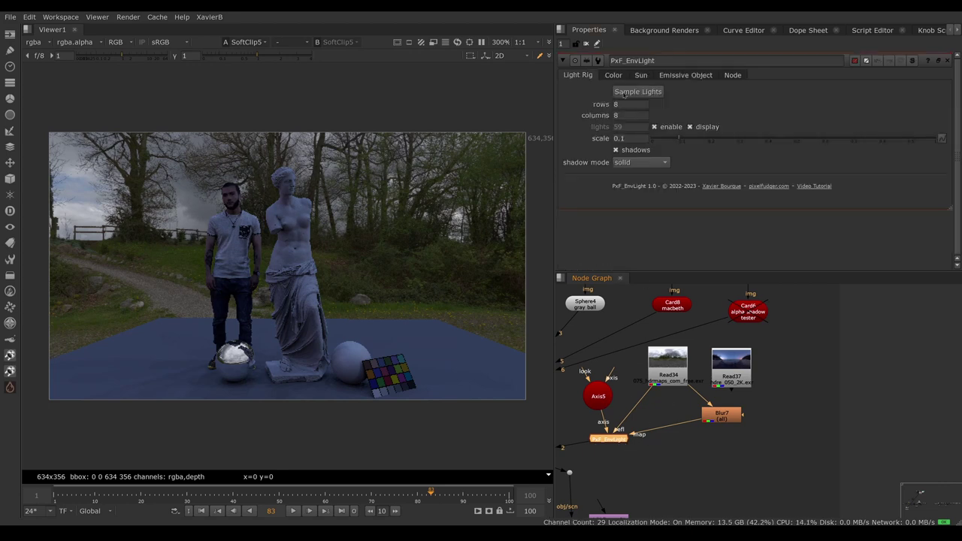
{"action": "left_click", "coordinate": [625, 95]}
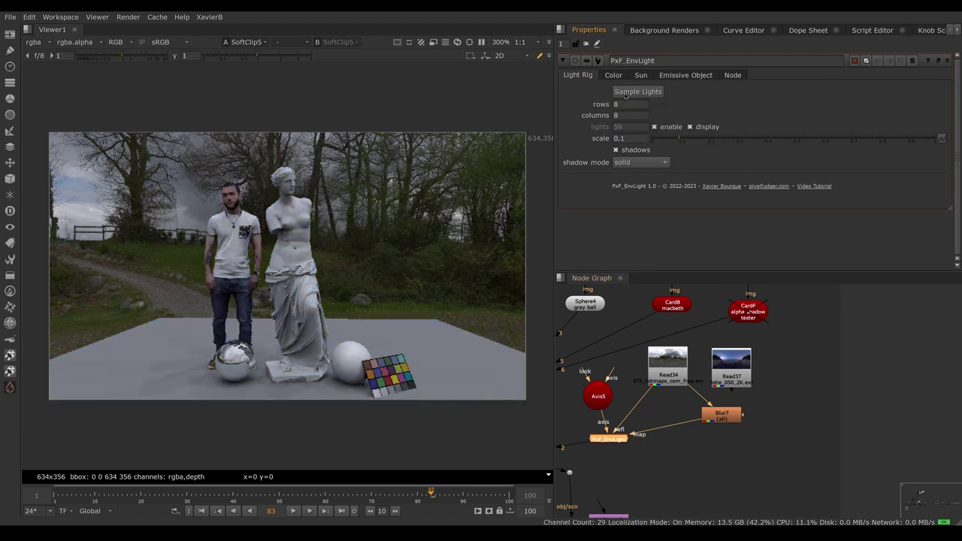
{"action": "left_click_drag", "start_coordinate": [675, 371], "coordinate": [672, 380]}
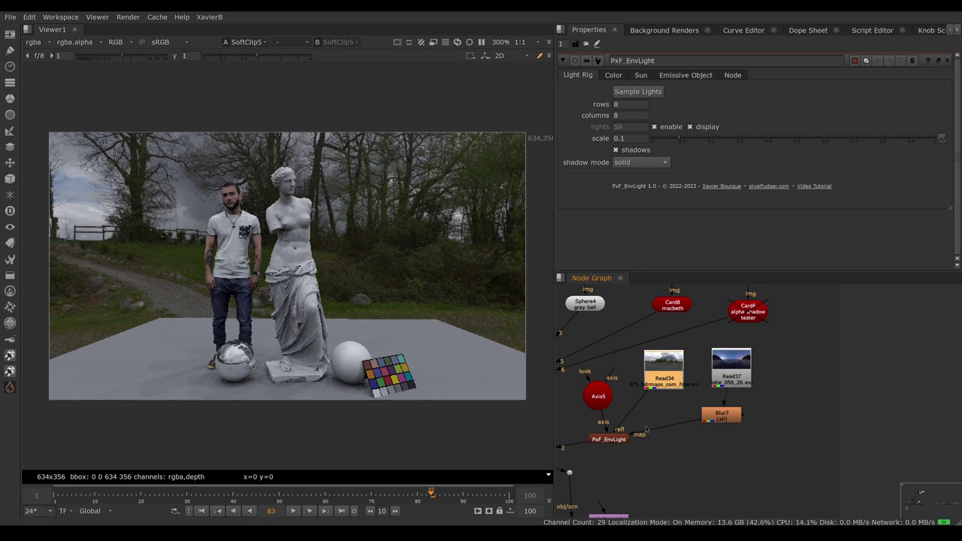
{"action": "left_click", "coordinate": [636, 95]}
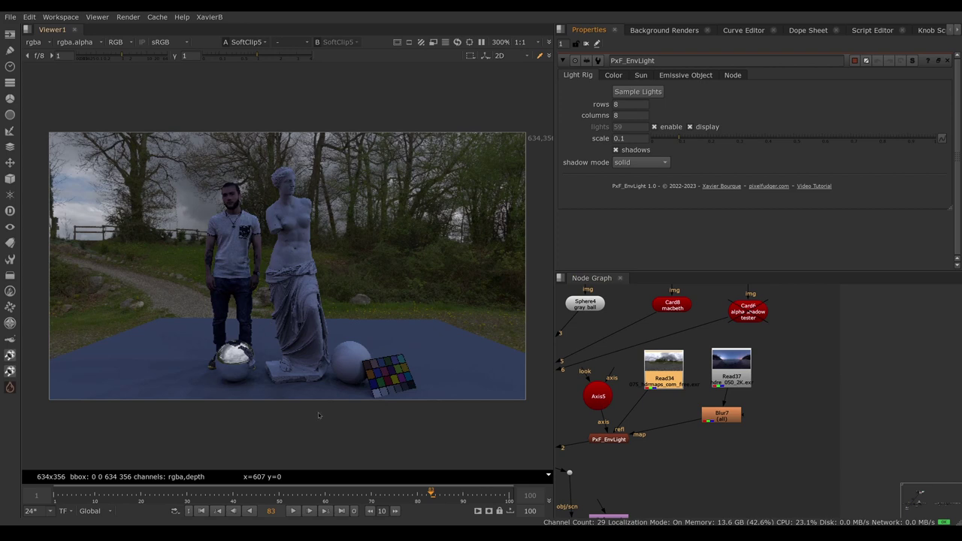
- Try the dusk-sky Read37 map as PxF_EnvLight's refl input in place of Read34, comparing the mirror sphere
{"action": "left_click_drag", "start_coordinate": [738, 371], "coordinate": [733, 374]}
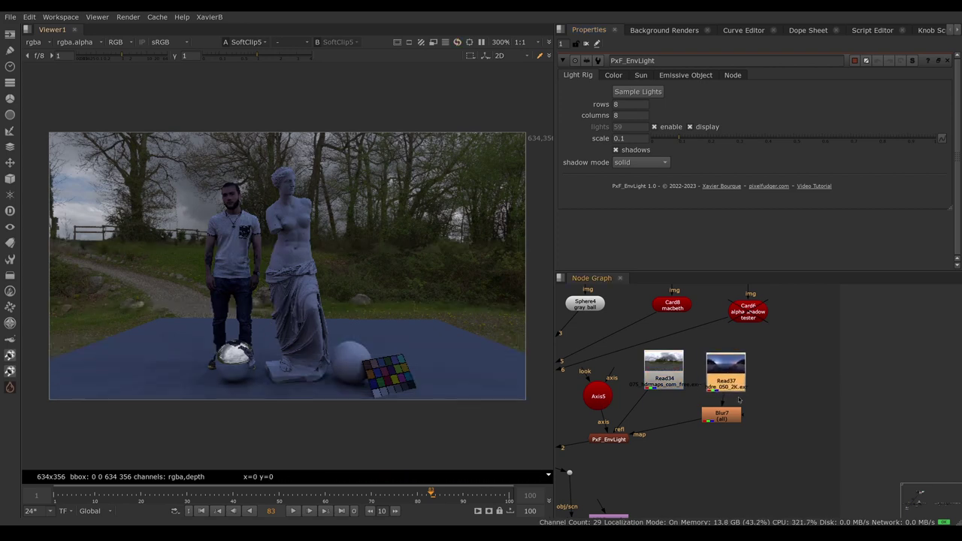
{"action": "left_click_drag", "start_coordinate": [675, 382], "coordinate": [677, 382]}
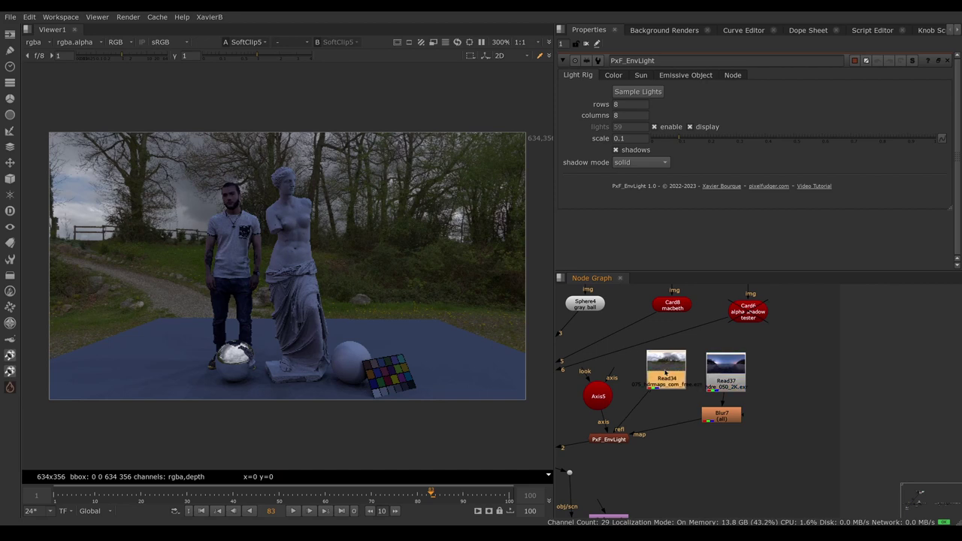
{"action": "left_click_drag", "start_coordinate": [213, 340], "coordinate": [260, 370], "text": "ctrl+shift"}
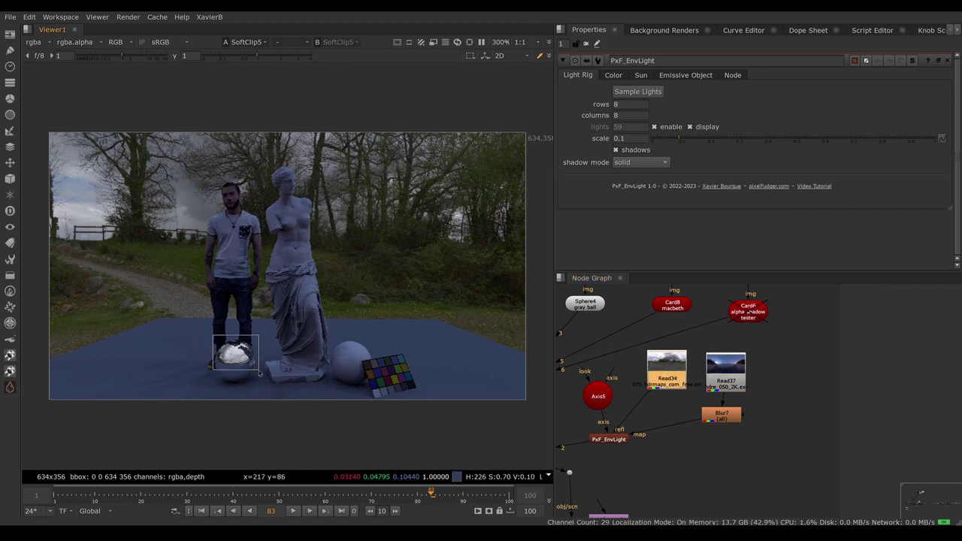
{"action": "left_click_drag", "start_coordinate": [651, 399], "coordinate": [722, 376]}
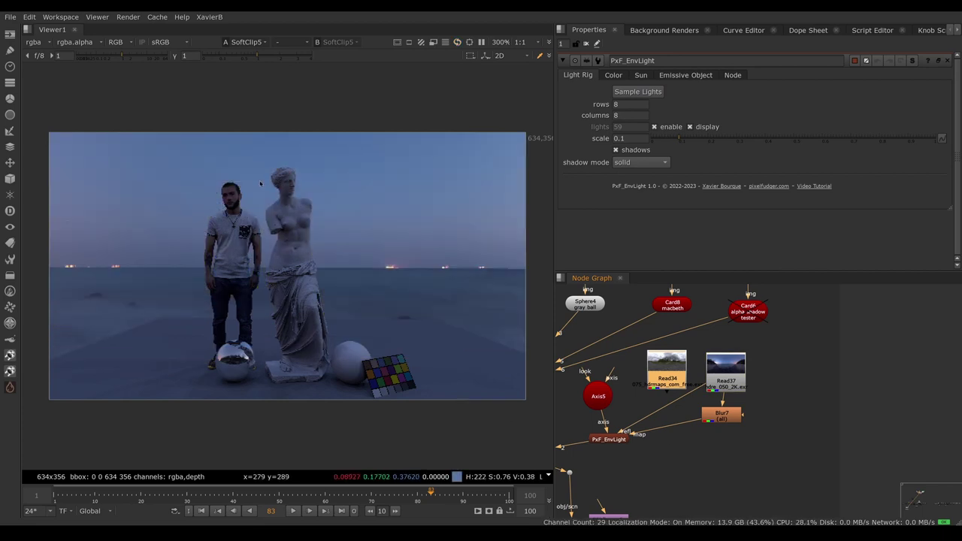
- Reconnect Read34 to both Blur7 and PxF_EnvLight's refl input and resample the lights
{"action": "left_click_drag", "start_coordinate": [731, 378], "coordinate": [666, 376]}
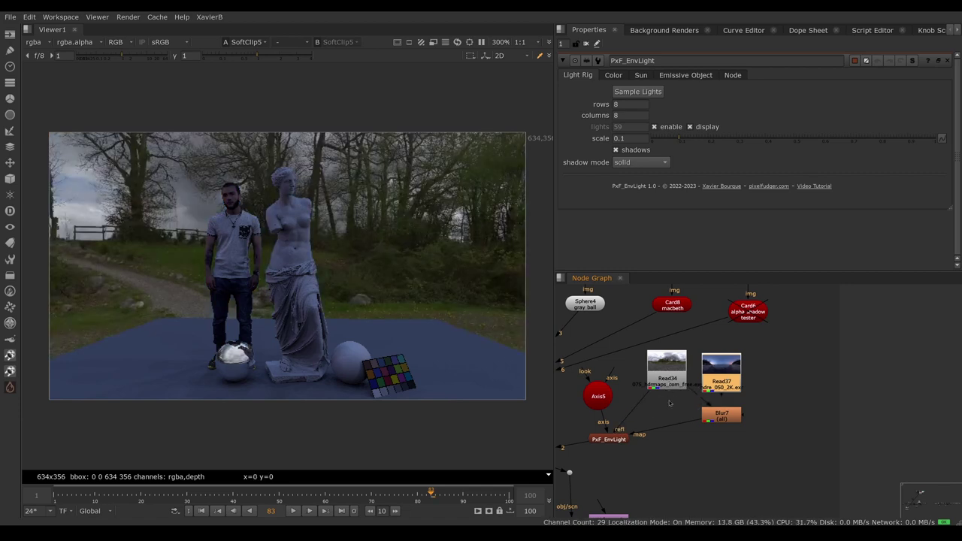
{"action": "left_click", "coordinate": [617, 439]}
{"action": "left_click", "coordinate": [649, 92]}
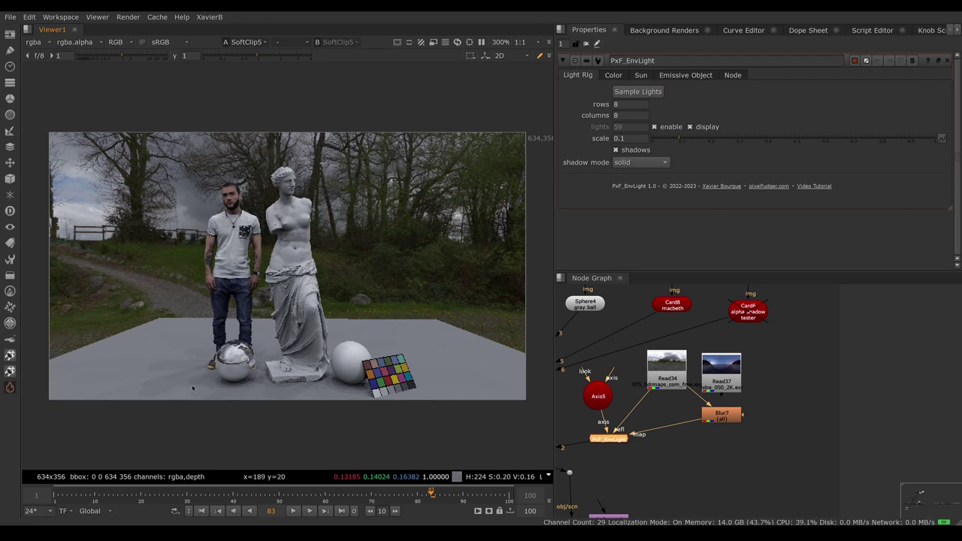
{"action": "left_click", "coordinate": [632, 464]}
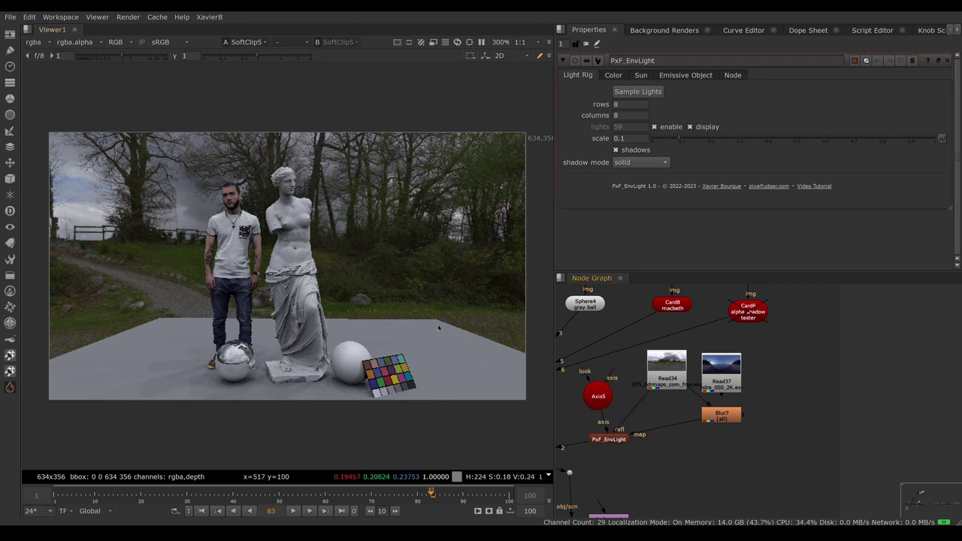
- Examine the PxF_EnvLight rig and its point lights in 3D from several angles, and return to the SoftClip5 render
{"action": "left_click", "coordinate": [618, 440]}
{"action": "key", "text": "1"}
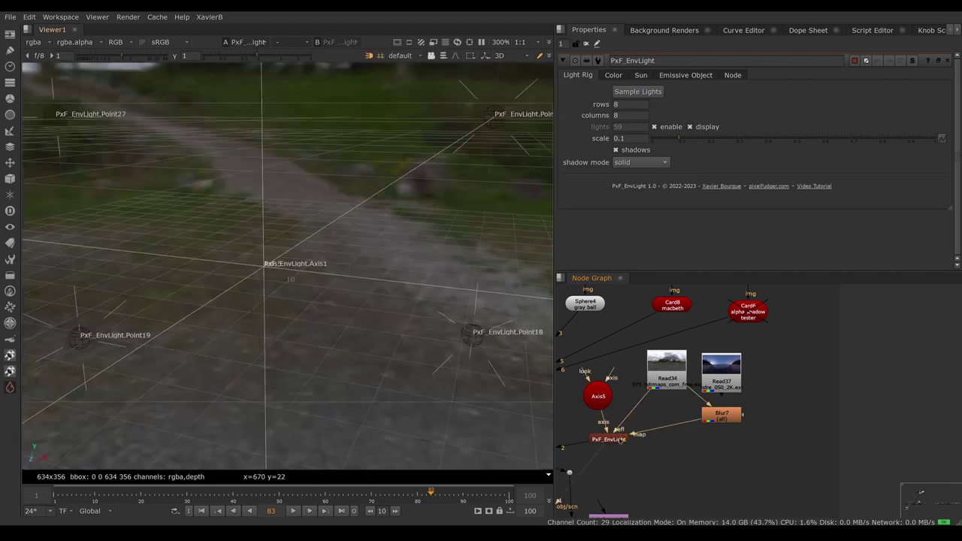
{"action": "scroll", "coordinate": [303, 285], "scroll_direction": "down", "scroll_amount": 5}
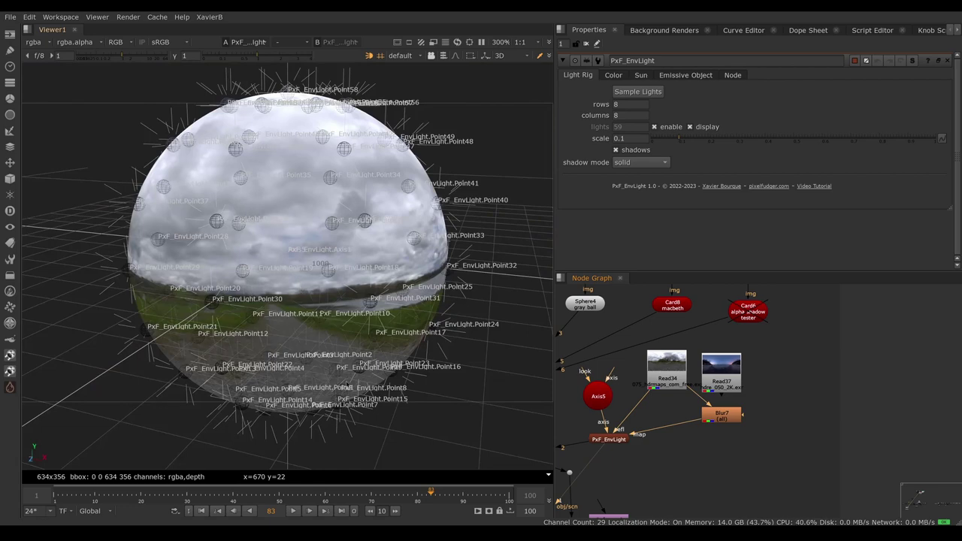
{"action": "left_click_drag", "start_coordinate": [225, 418], "coordinate": [289, 412], "text": "ctrl"}
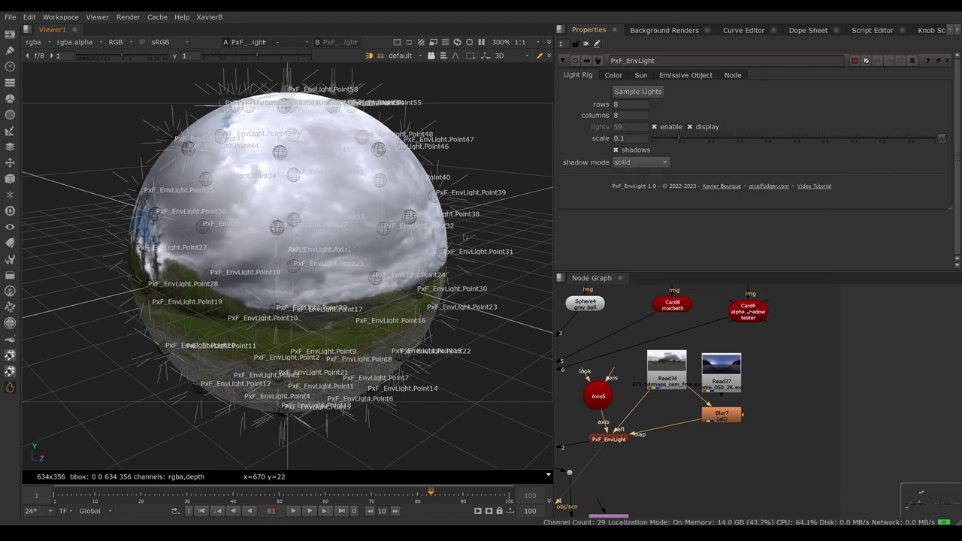
{"action": "middle_click_drag", "start_coordinate": [659, 463], "coordinate": [741, 377]}
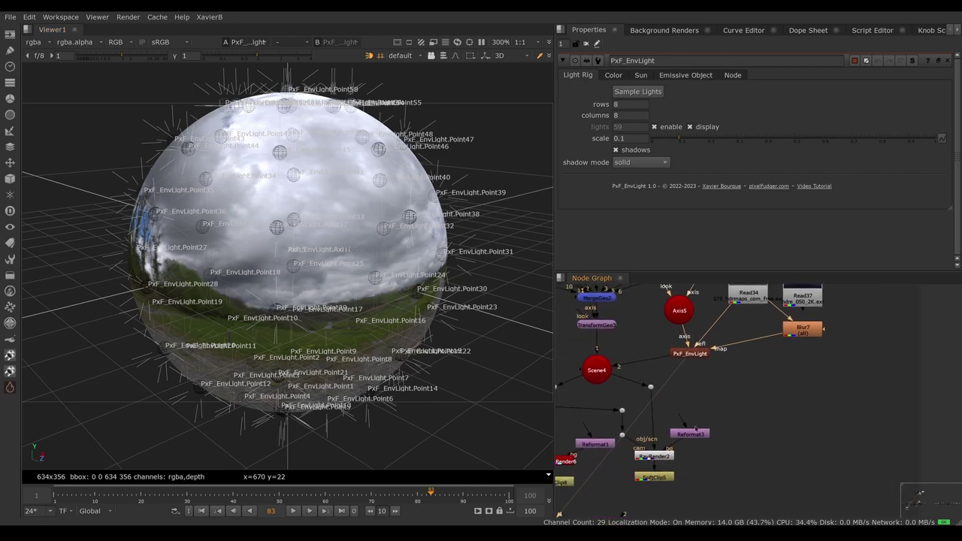
{"action": "left_click", "coordinate": [654, 476]}
{"action": "key", "text": "1"}
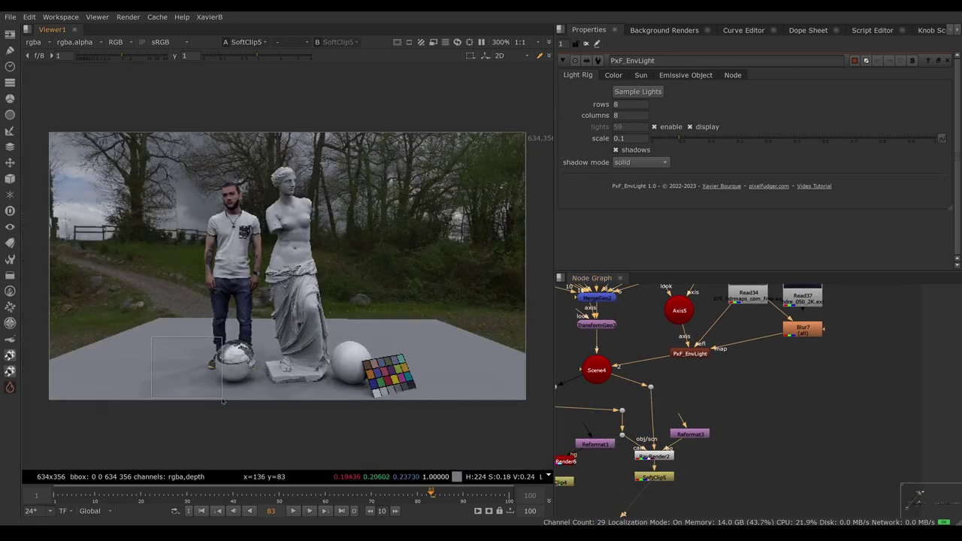
- Set PxF_EnvLight's light rig to 15 rows and 15 columns
{"action": "left_click", "coordinate": [638, 104]}
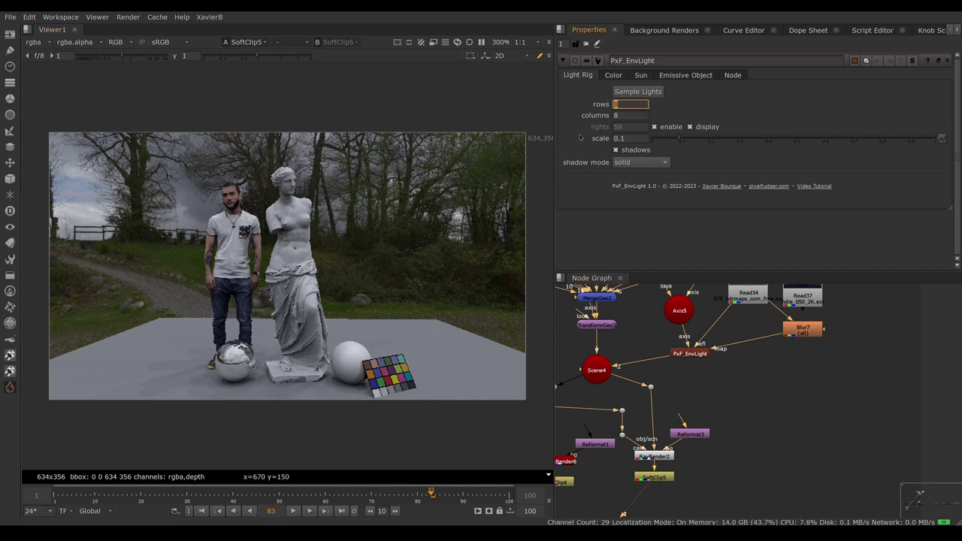
{"action": "type", "text": "15"}
{"action": "key", "text": "Tab"}
{"action": "type", "text": "15"}
{"action": "key", "text": "Tab"}
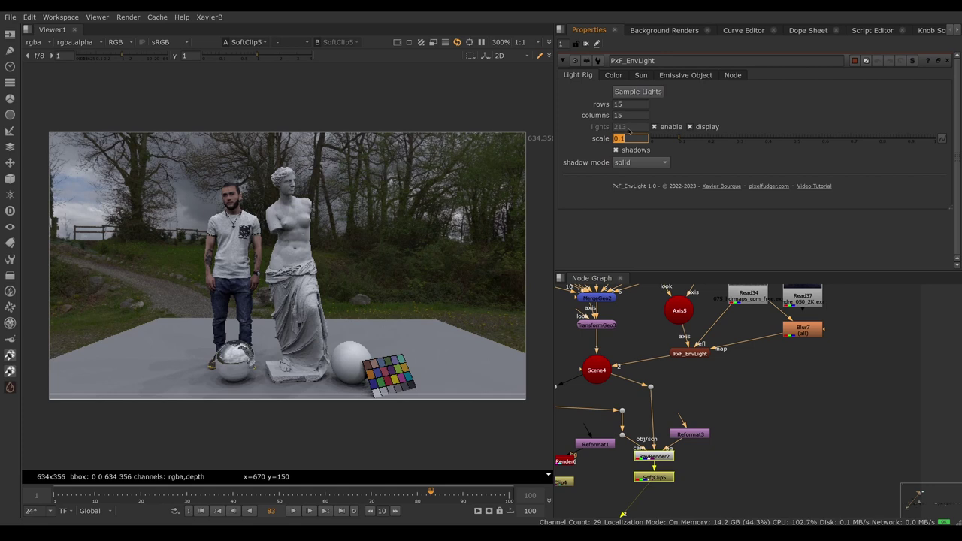
{"action": "mouse_move", "coordinate": [629, 131]}
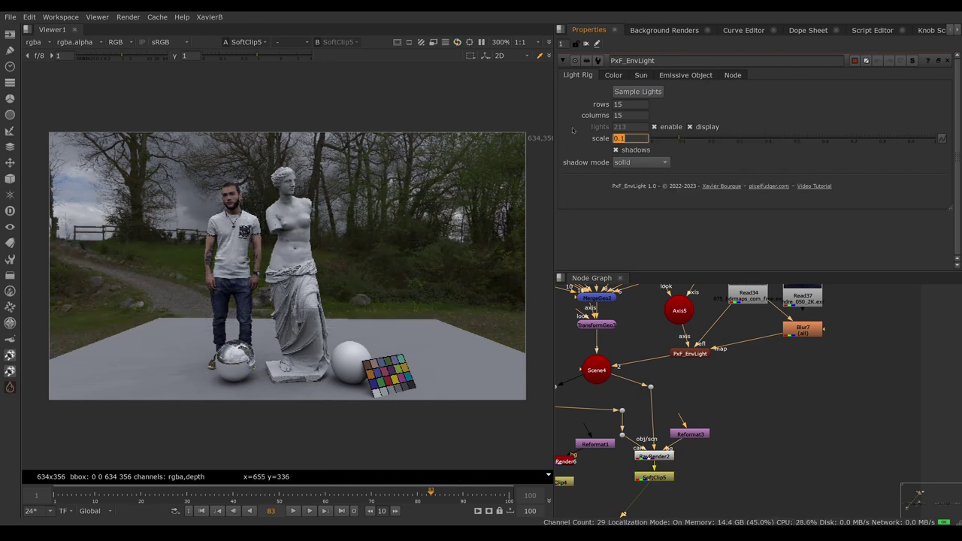
- Reduce the light rig to 3 rows and 3 columns and inspect the light distribution in 3D
{"action": "left_click", "coordinate": [625, 104]}
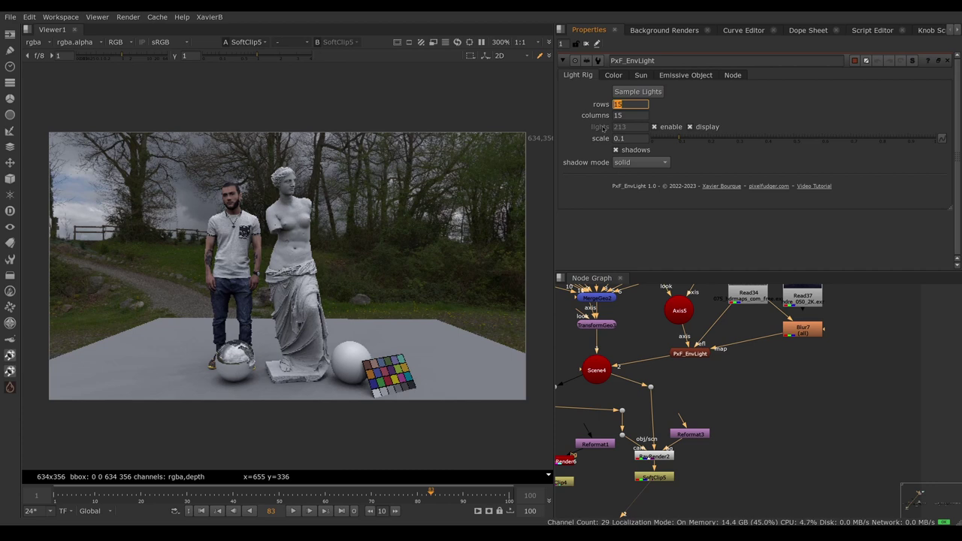
{"action": "type", "text": "3"}
{"action": "key", "text": "Tab"}
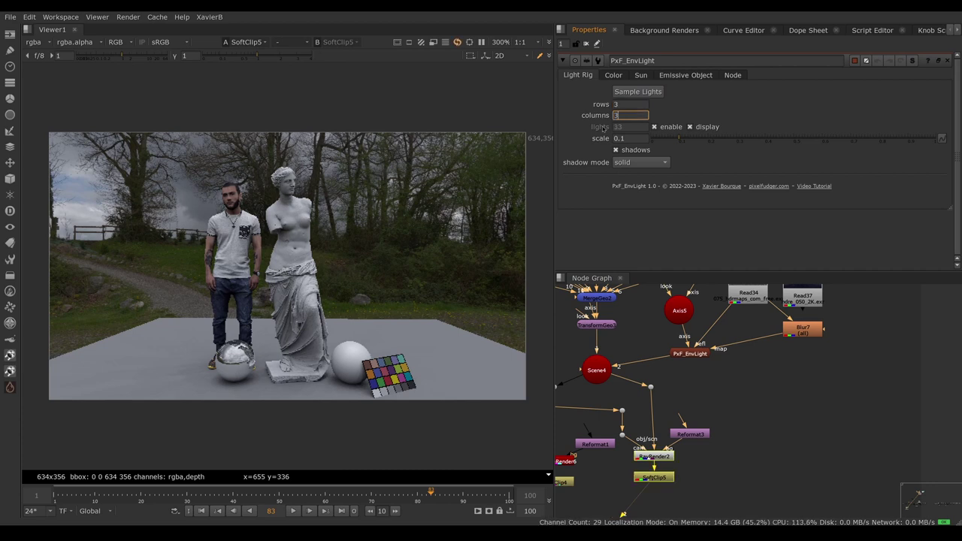
{"action": "type", "text": "3"}
{"action": "key", "text": "Tab"}
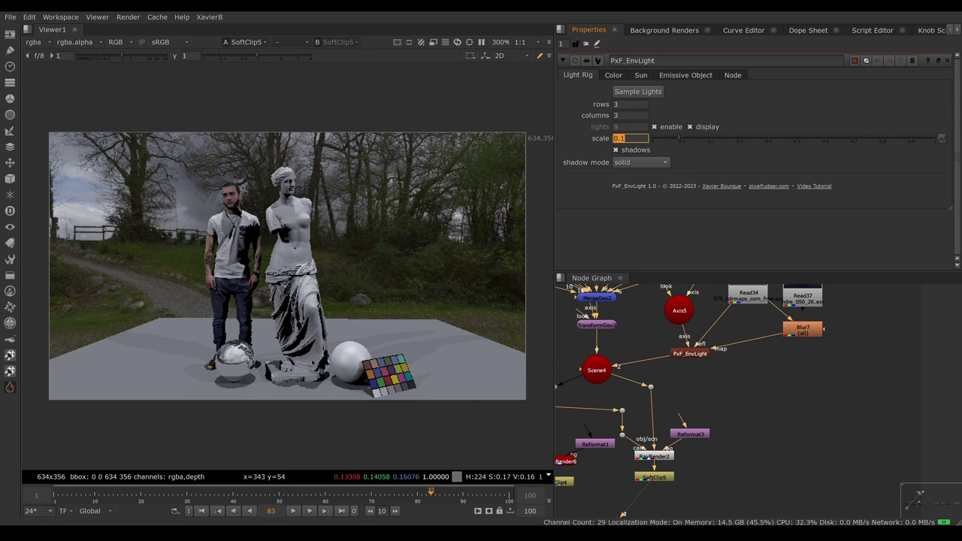
{"action": "key", "text": "Tab"}
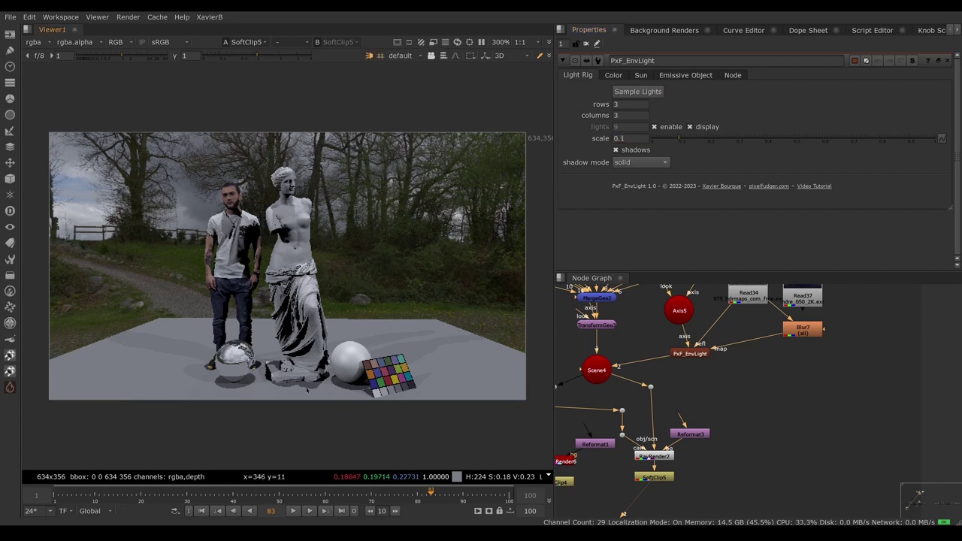
{"action": "scroll", "coordinate": [346, 392], "scroll_direction": "down", "scroll_amount": 3}
{"action": "right_click_drag", "start_coordinate": [370, 426], "coordinate": [482, 309], "text": "alt"}
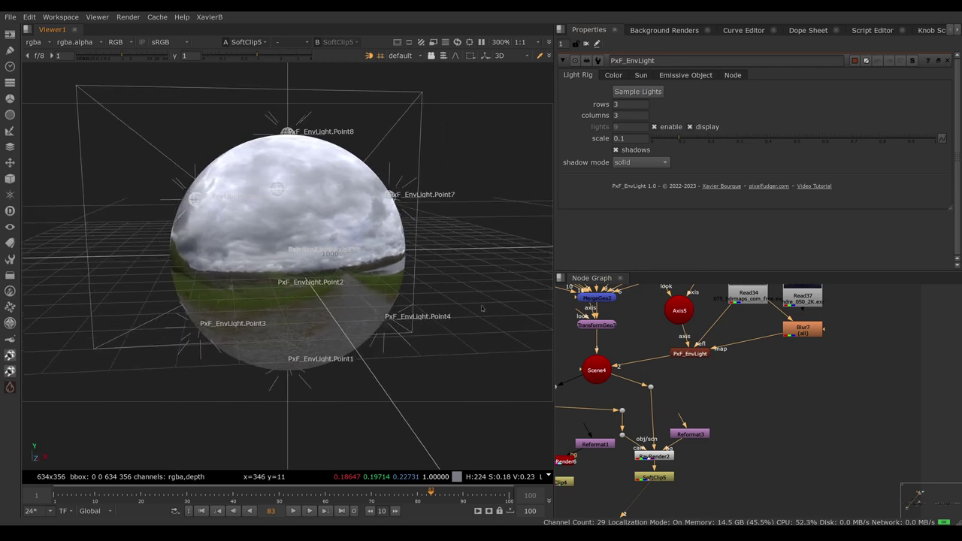
- Increase the light rig to 15 rows and 15 columns while viewing it in 3D
{"action": "left_click", "coordinate": [627, 105]}
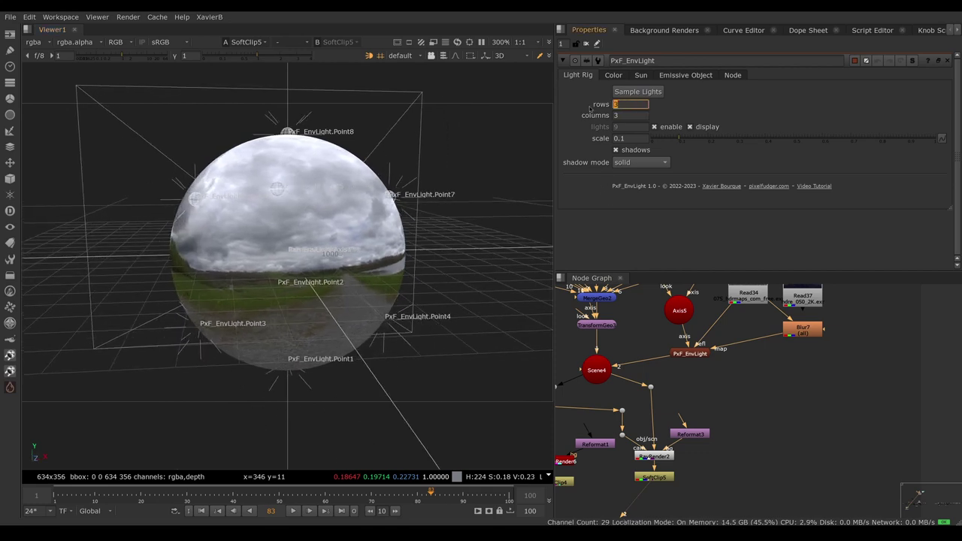
{"action": "type", "text": "15"}
{"action": "key", "text": "Tab"}
{"action": "type", "text": "15"}
{"action": "key", "text": "Tab"}
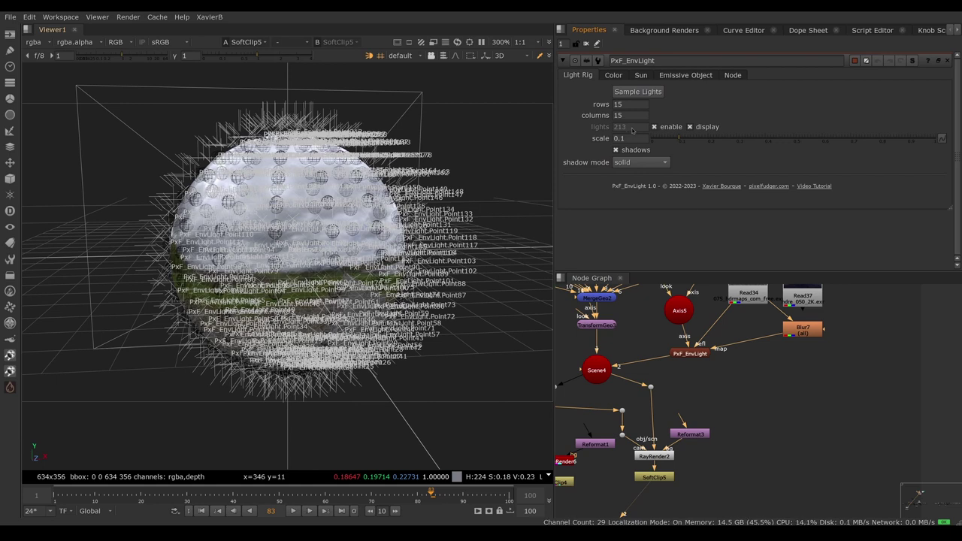
- Set the light rig's rows and columns to 8 each
{"action": "double_click", "coordinate": [628, 105]}
{"action": "type", "text": "8"}
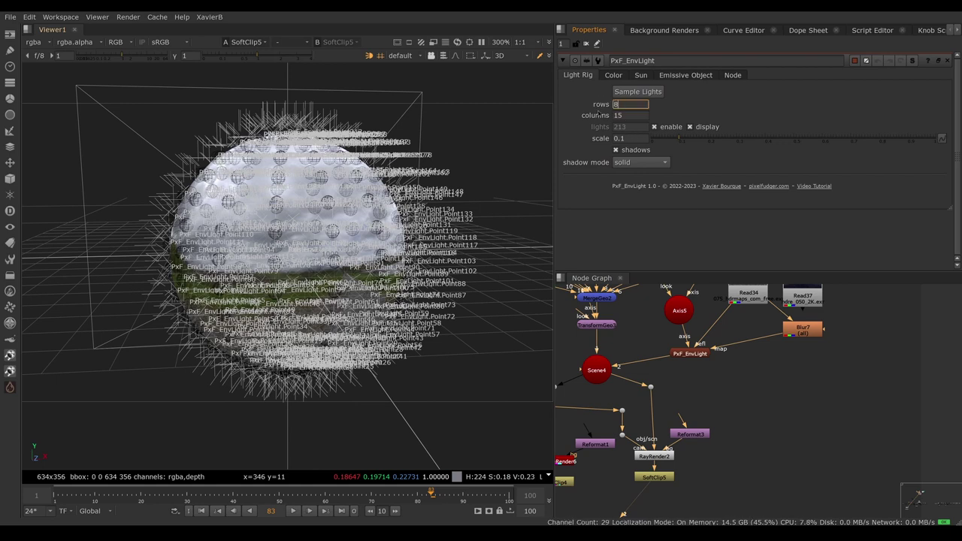
{"action": "key", "text": "Tab"}
{"action": "type", "text": "8"}
{"action": "key", "text": "Tab"}
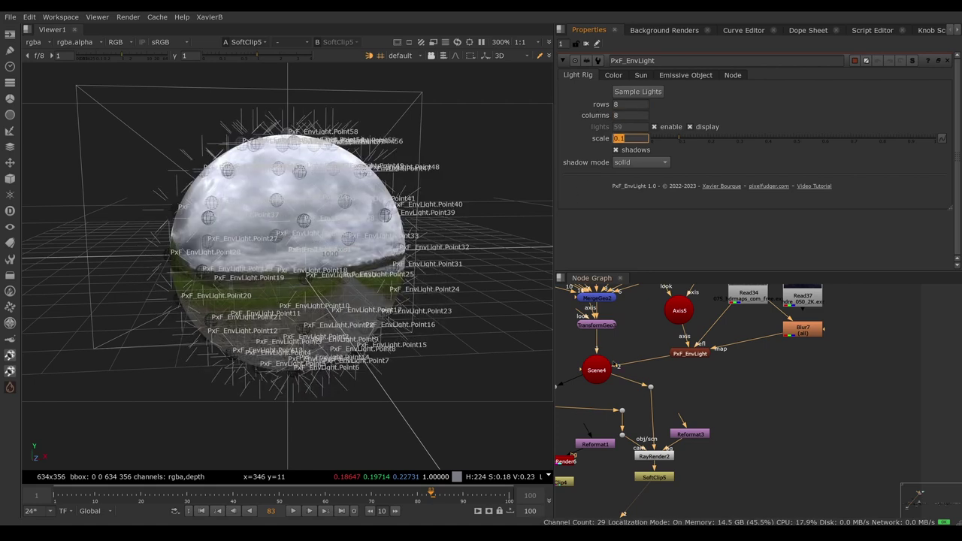
{"action": "left_click", "coordinate": [614, 365]}
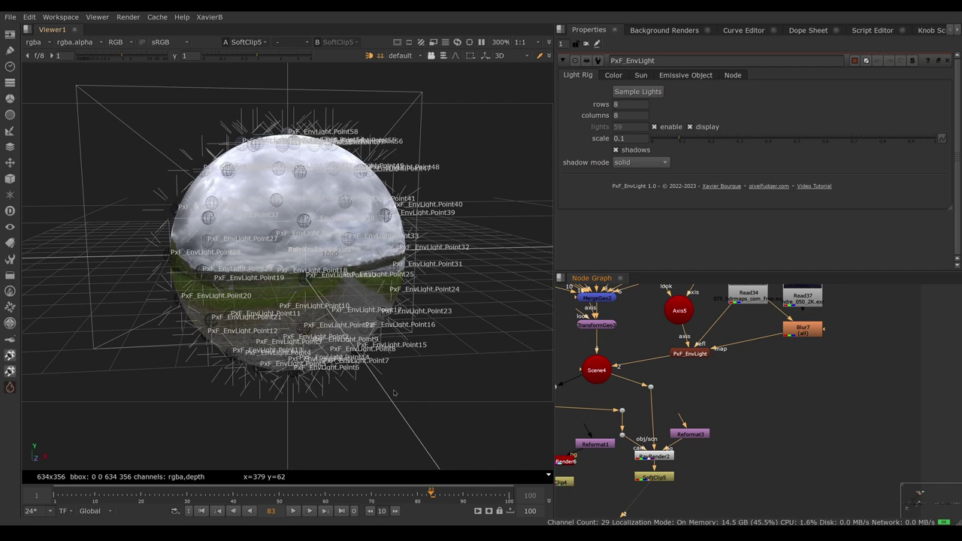
- Return to the 2D render and switch PxF_EnvLight's shadows off and back on for comparison
{"action": "key", "text": "Tab"}
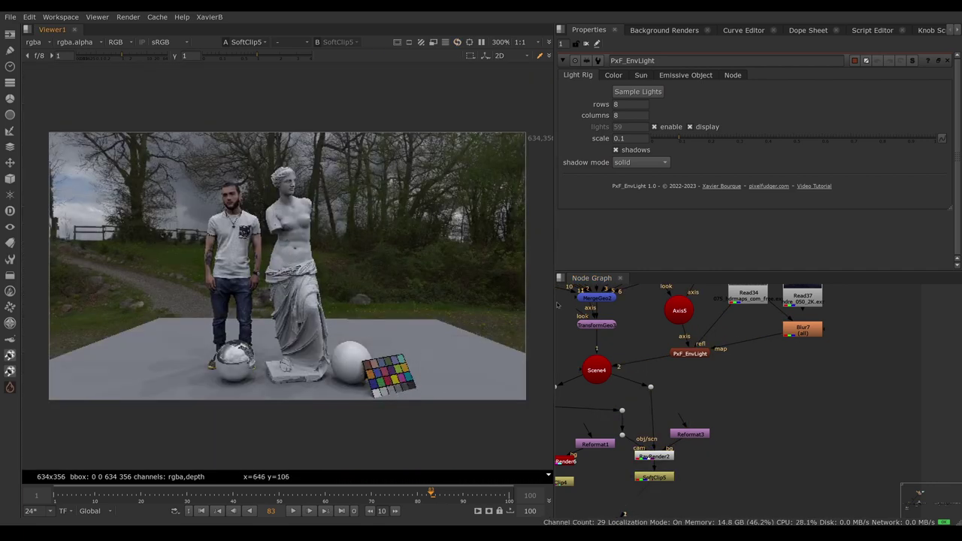
{"action": "left_click", "coordinate": [615, 150]}
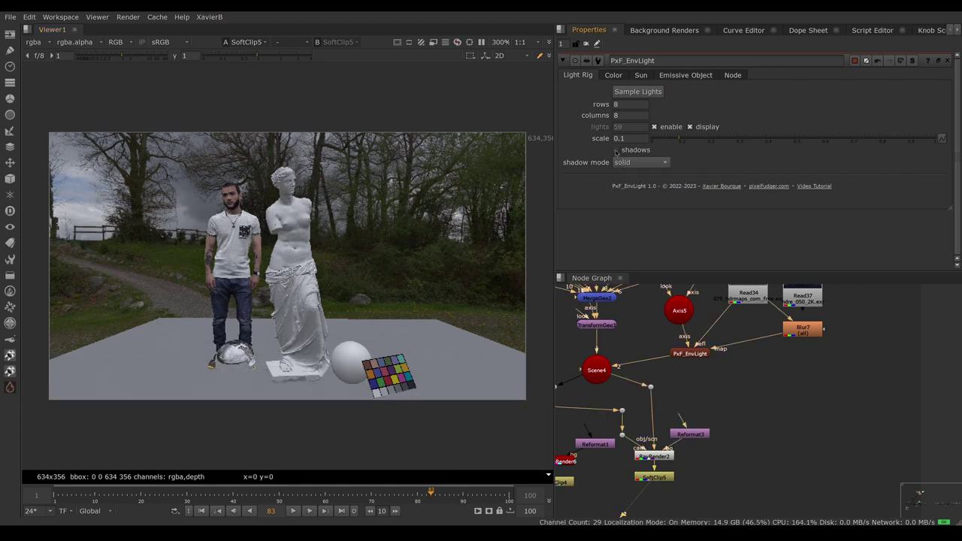
{"action": "left_click", "coordinate": [615, 150]}
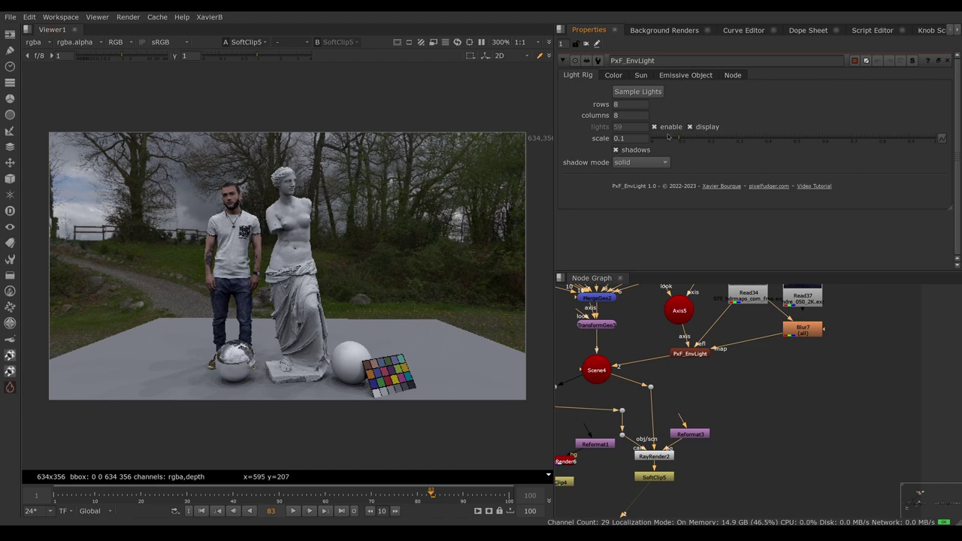
- Show the light rig in 3D and turn off the display of its point lights, keeping them enabled
{"action": "key", "text": "Tab"}
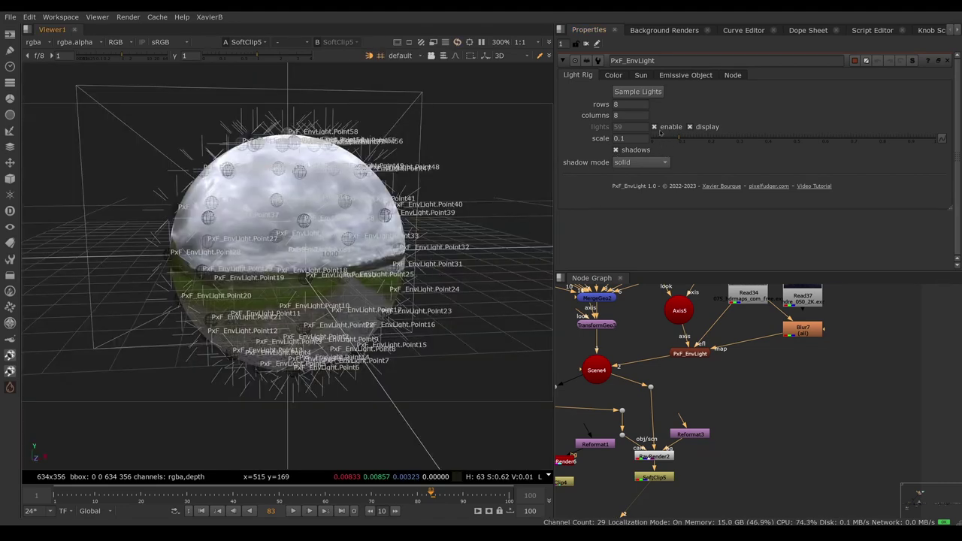
{"action": "left_click", "coordinate": [654, 127]}
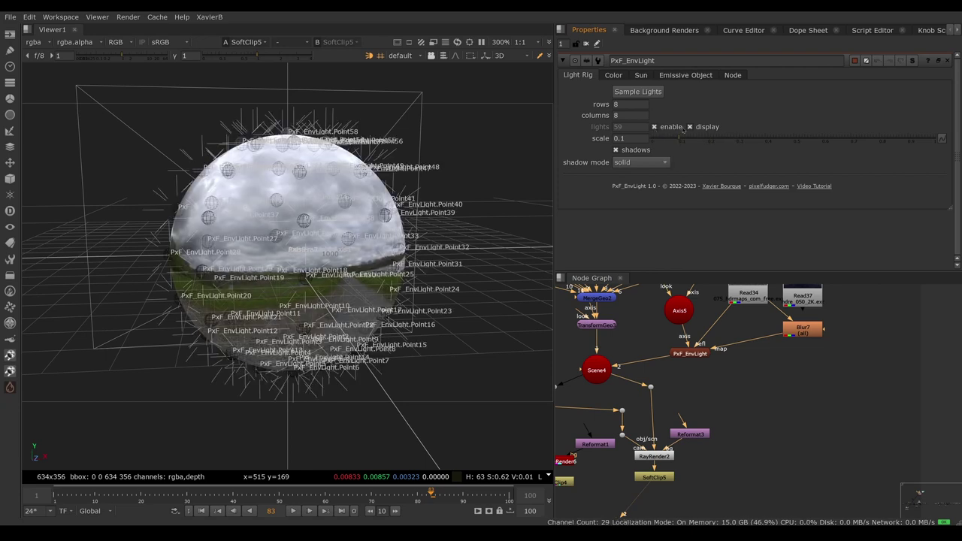
{"action": "left_click", "coordinate": [691, 128]}
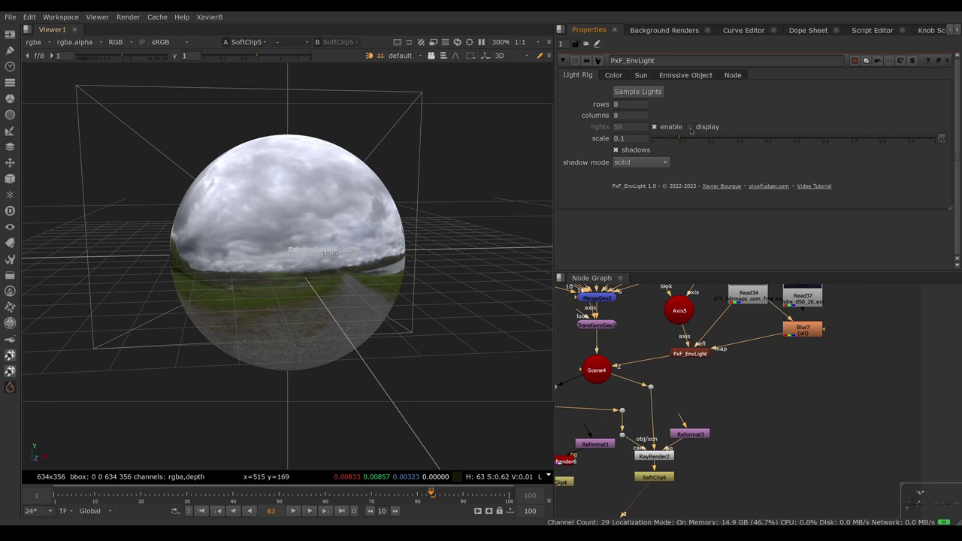
- Turn the point lights' display back on in PxF_EnvLight and return to the 2D render
{"action": "left_click", "coordinate": [690, 127]}
{"action": "key", "text": "Tab"}
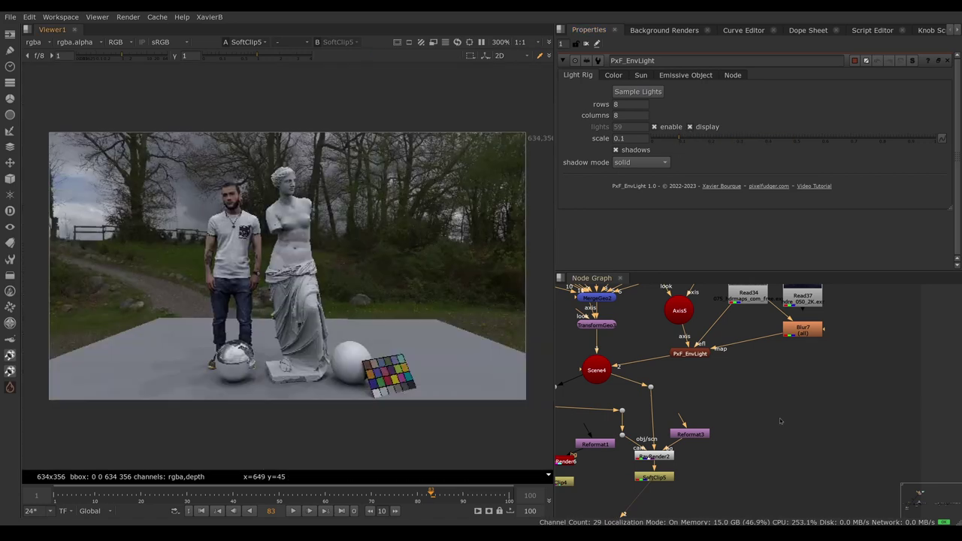
- Add a copy of the mountain road HDR from the LIGHT MAPS group and connect it to Blur7 and PxF_EnvLight's refl input
{"action": "key", "text": "F1"}
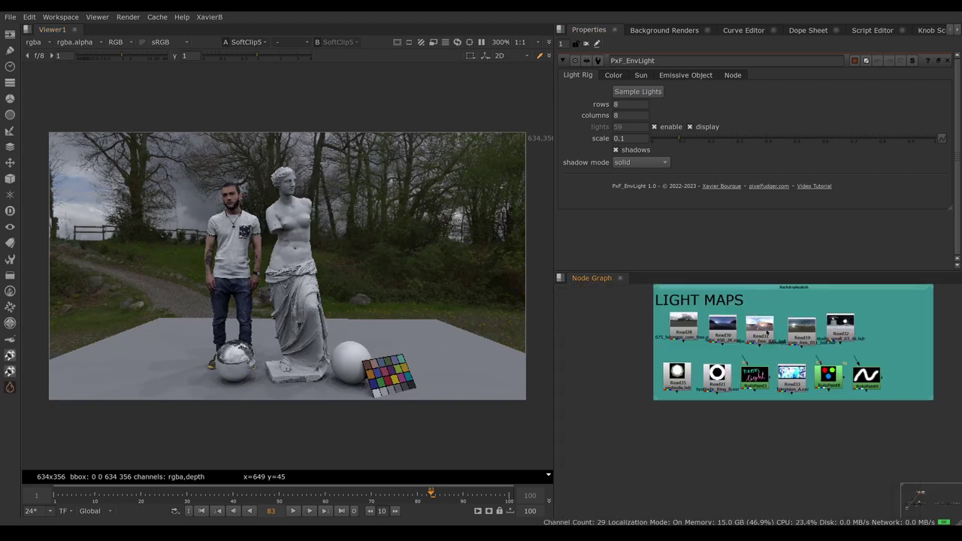
{"action": "key", "text": "F2"}
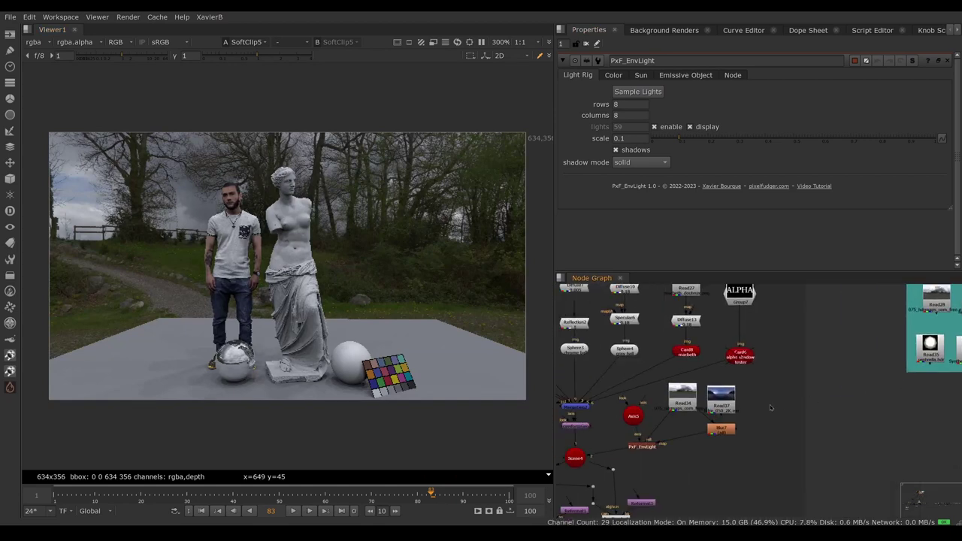
{"action": "key", "text": "ctrl+v"}
{"action": "left_click_drag", "start_coordinate": [756, 440], "coordinate": [777, 373]}
{"action": "left_click", "coordinate": [720, 429]}
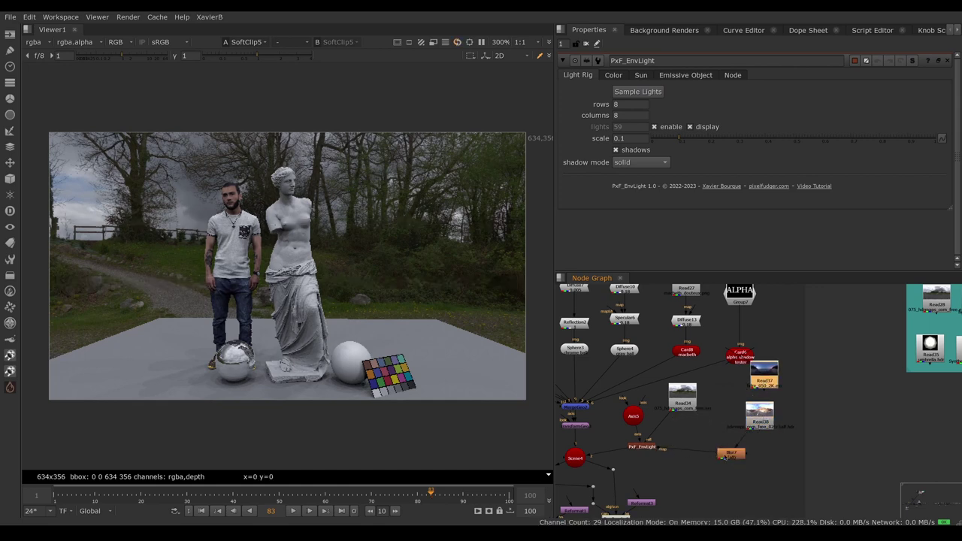
{"action": "left_click_drag", "start_coordinate": [727, 455], "coordinate": [733, 408]}
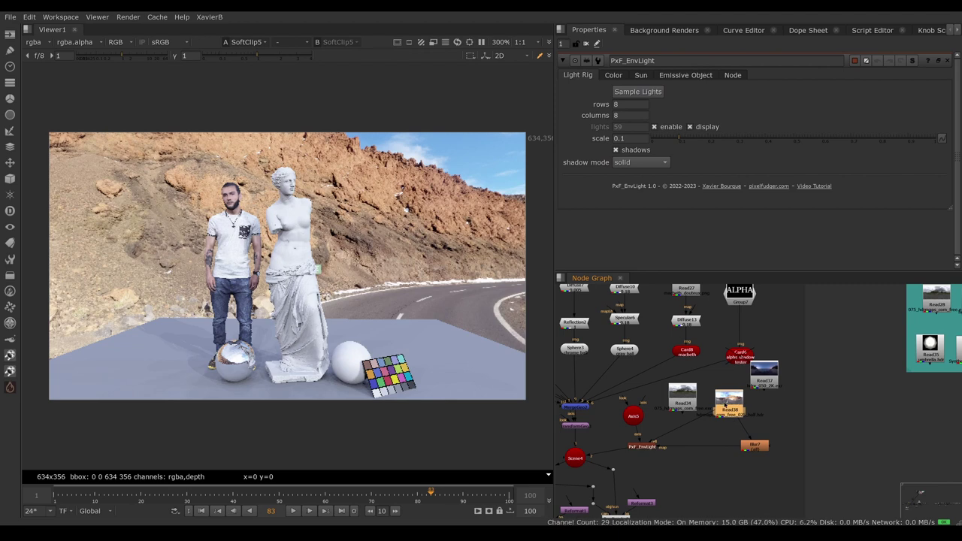
- Dim PxF_EnvLight's lights by trying a color intensity of 0.75 and a lower one of 0.5
{"action": "left_click", "coordinate": [642, 448]}
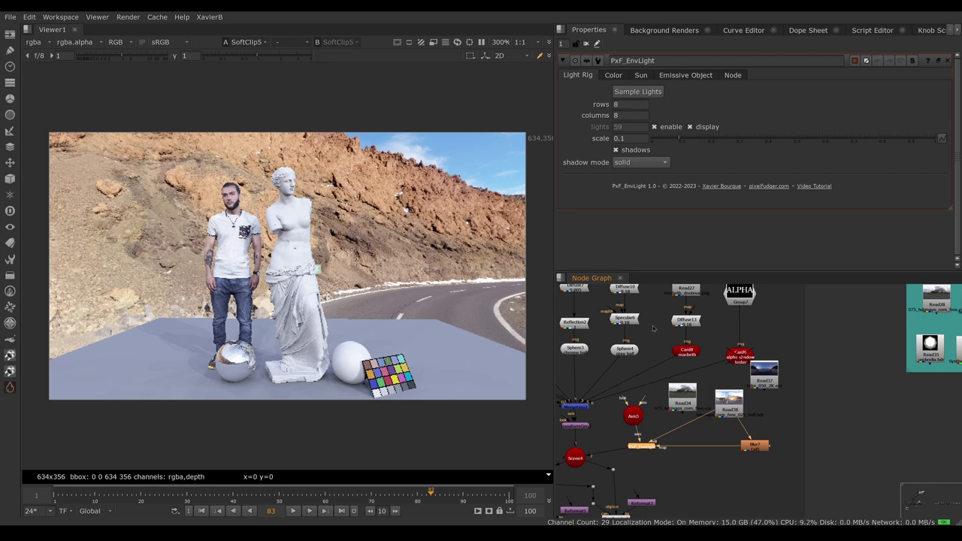
{"action": "left_click", "coordinate": [613, 77]}
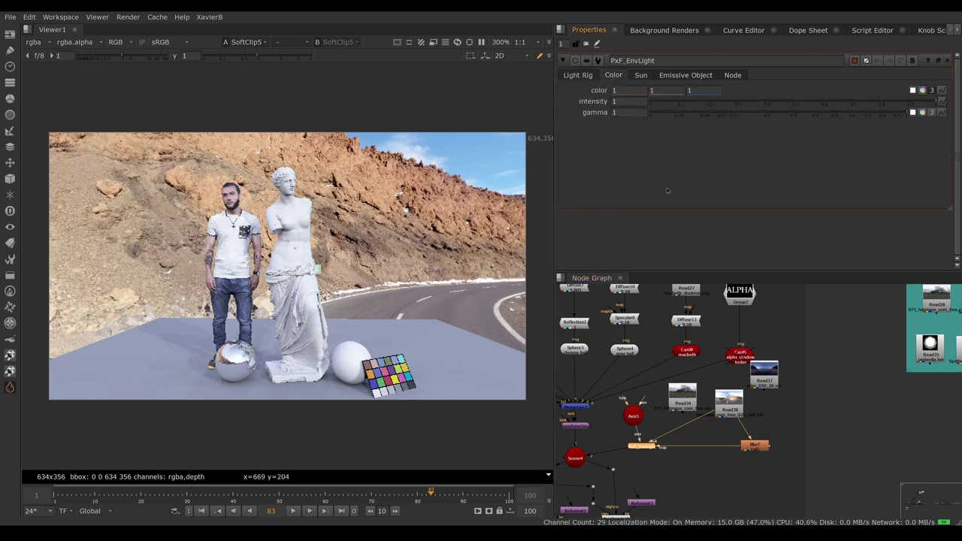
{"action": "double_click", "coordinate": [625, 102]}
{"action": "type", "text": "0.75"}
{"action": "key", "text": "Return"}
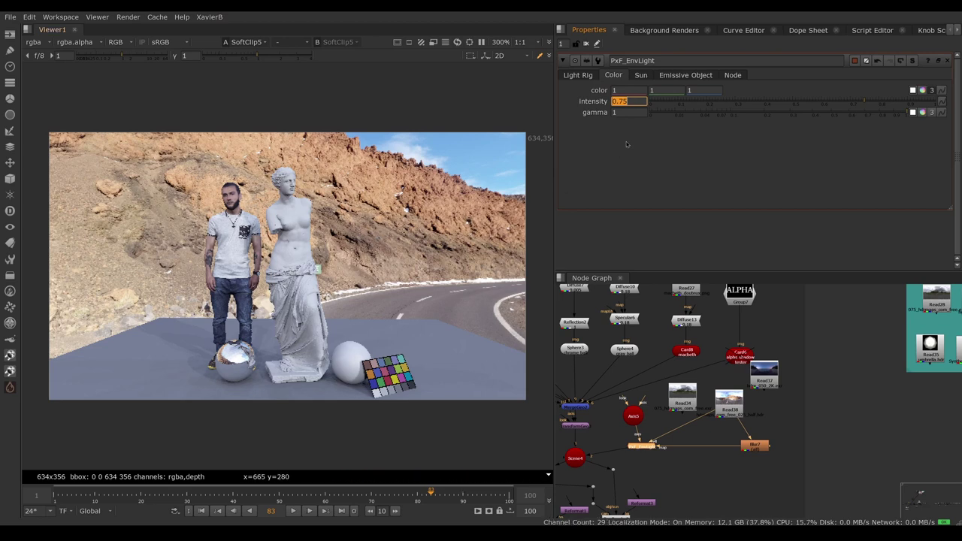
{"action": "type", "text": "0.5"}
{"action": "key", "text": "Return"}
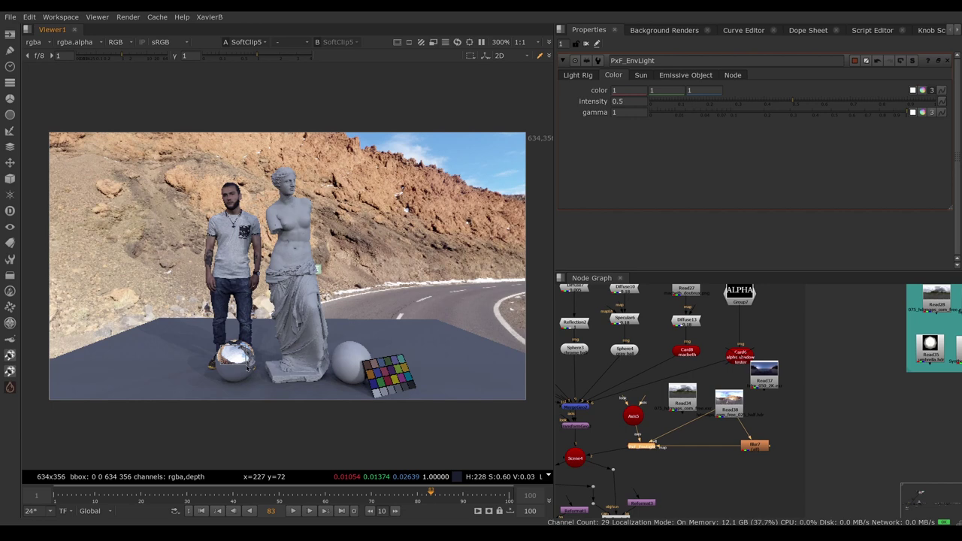
- Try an intensity of 0.5 on PxF_EnvLight's emissive object and restore it to 1
{"action": "left_click", "coordinate": [680, 75]}
{"action": "left_click", "coordinate": [628, 126]}
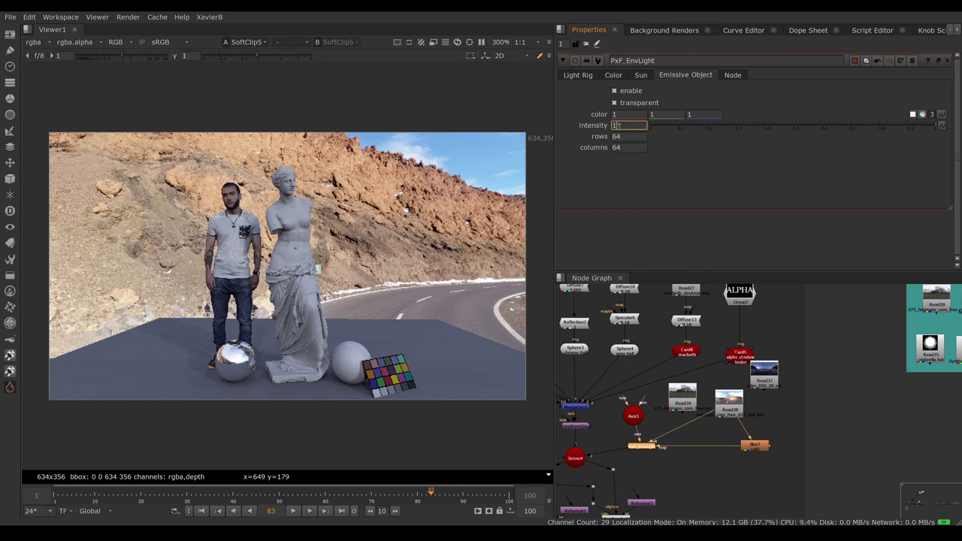
{"action": "type", "text": "0.5"}
{"action": "key", "text": "Return"}
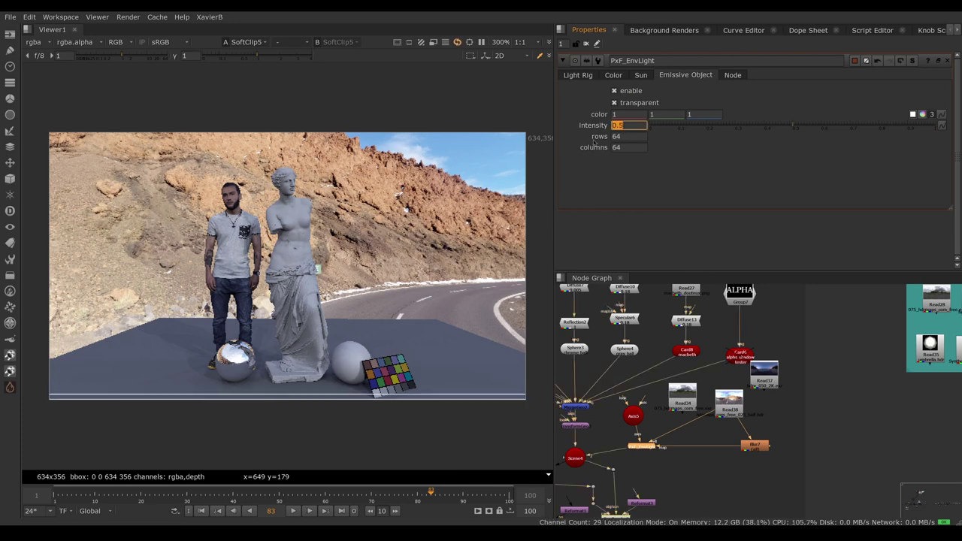
{"action": "left_click", "coordinate": [594, 145]}
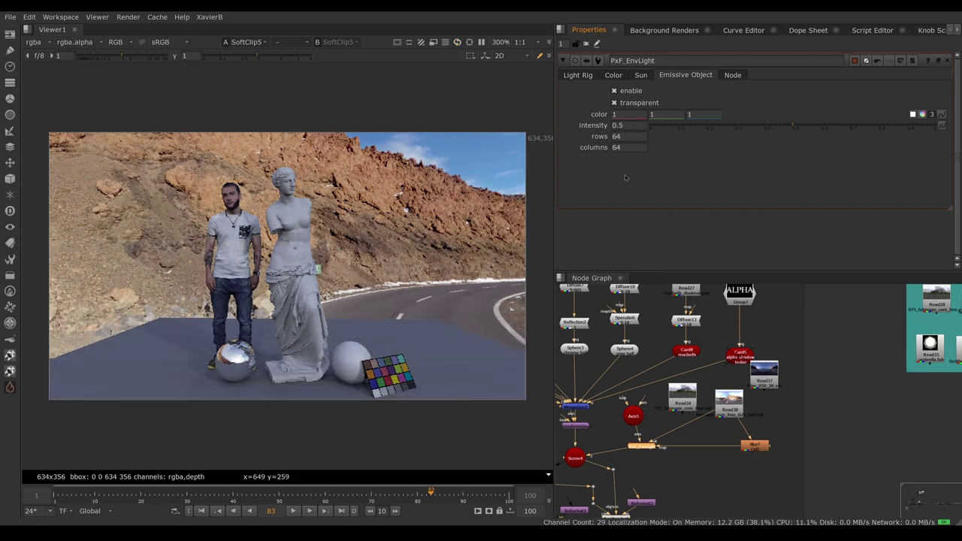
{"action": "double_click", "coordinate": [618, 125]}
{"action": "type", "text": "1"}
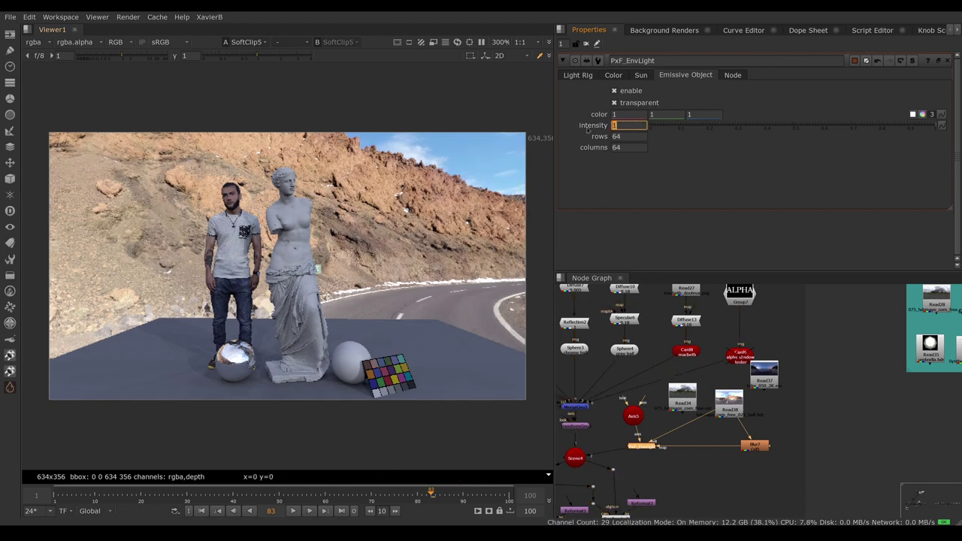
- Restore the color intensity of PxF_EnvLight's lights to 1
{"action": "left_click", "coordinate": [614, 75]}
{"action": "left_click", "coordinate": [627, 104]}
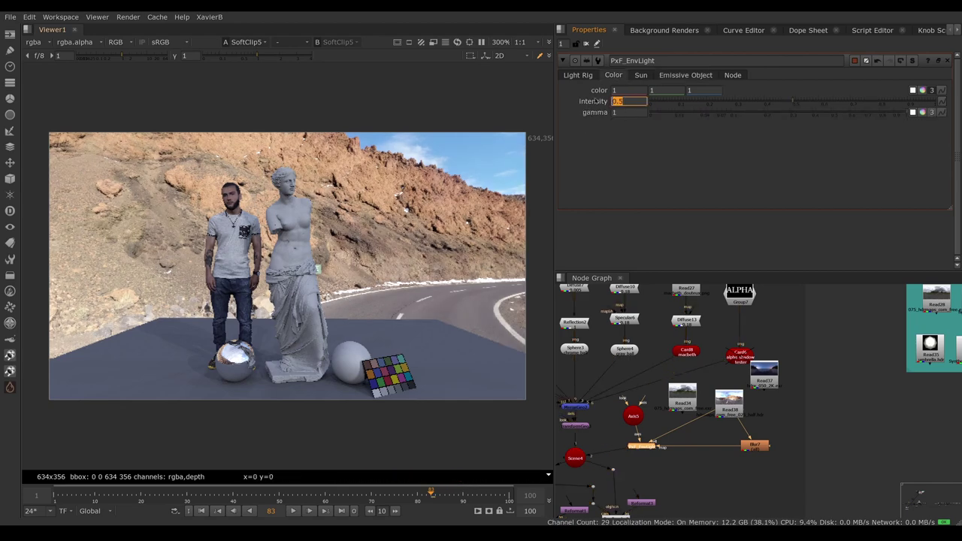
{"action": "type", "text": "1"}
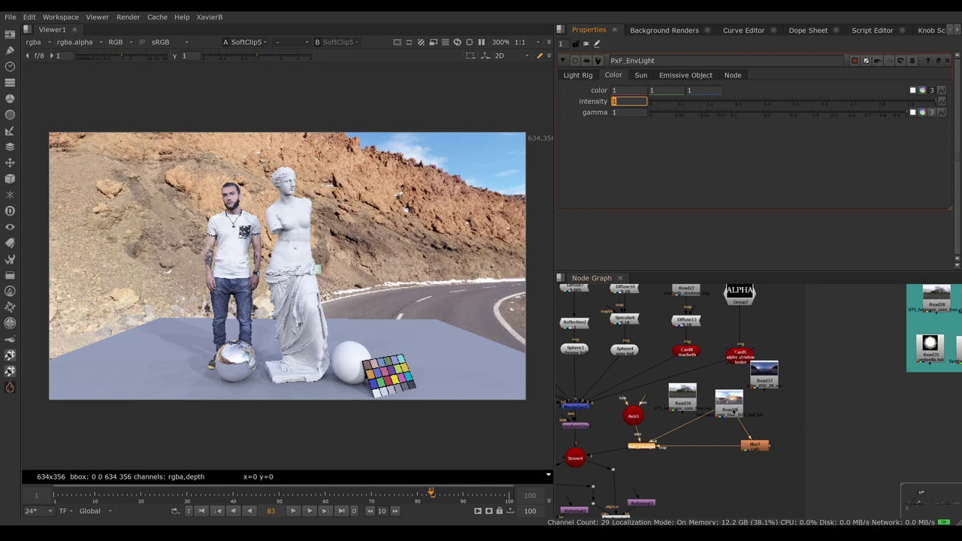
- Add a copy of the seaside boardwalk HDR from the LIGHT MAPS group and use it for both Blur7 and PxF_EnvLight's refl input
{"action": "left_click", "coordinate": [581, 75]}
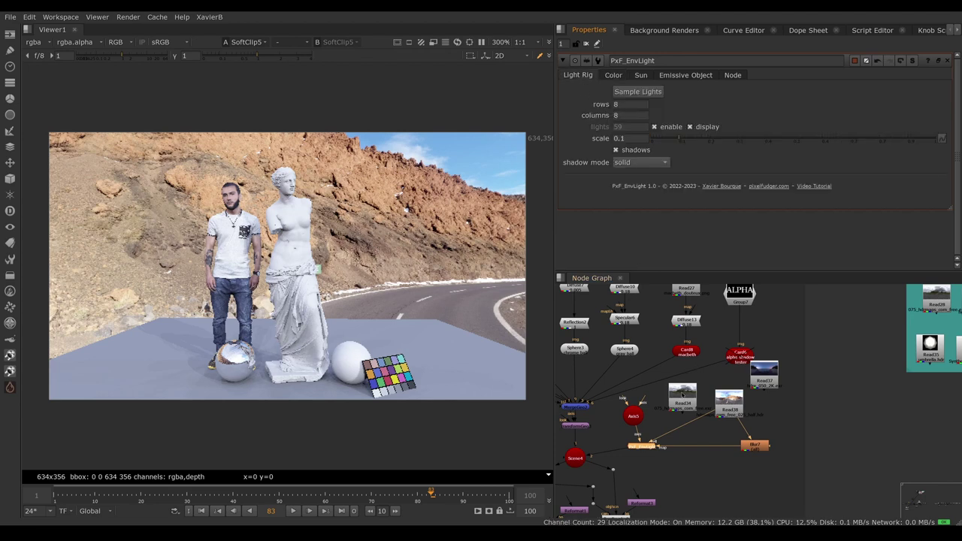
{"action": "scroll", "coordinate": [767, 405], "scroll_direction": "down", "scroll_amount": 3}
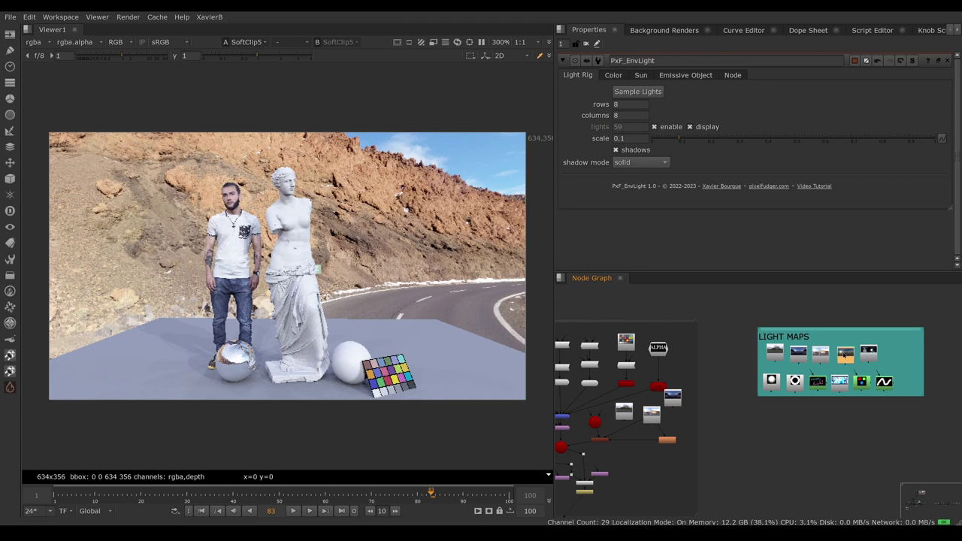
{"action": "scroll", "coordinate": [706, 411], "scroll_direction": "up", "scroll_amount": 3}
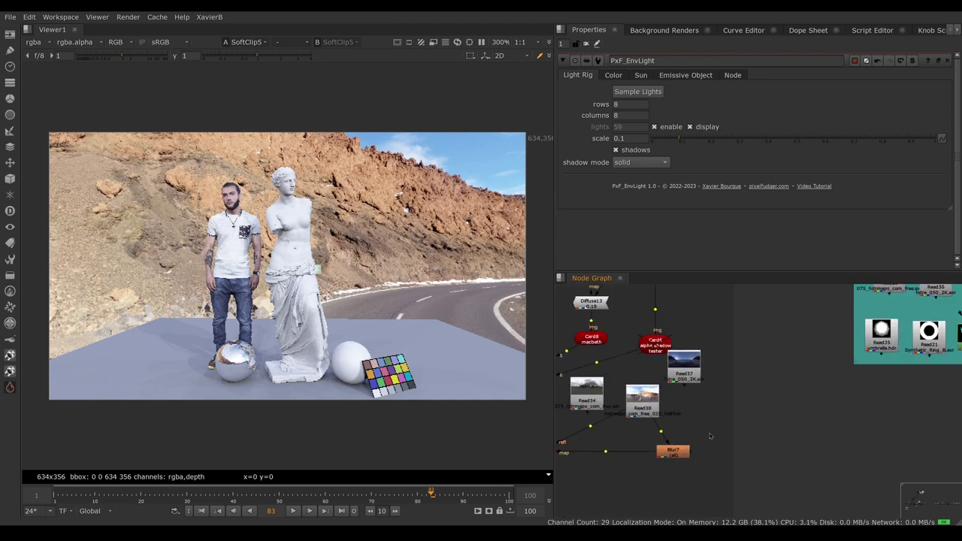
{"action": "left_click", "coordinate": [685, 419]}
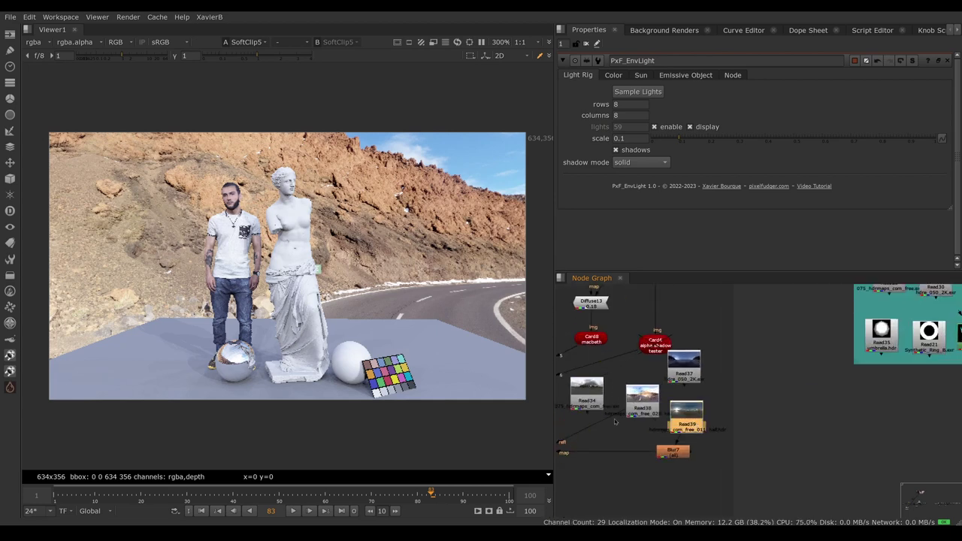
{"action": "left_click_drag", "start_coordinate": [618, 421], "coordinate": [687, 421]}
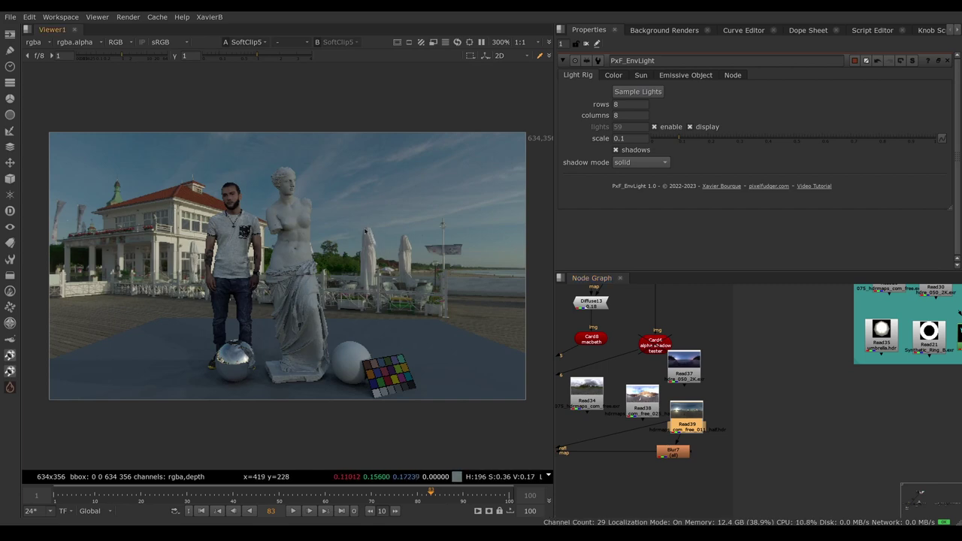
- Examine the boardwalk render, the sun area in the HDR map, and PxF_EnvLight's light rig in 3D
{"action": "left_click_drag", "start_coordinate": [364, 229], "coordinate": [378, 277], "text": "ctrl+shift"}
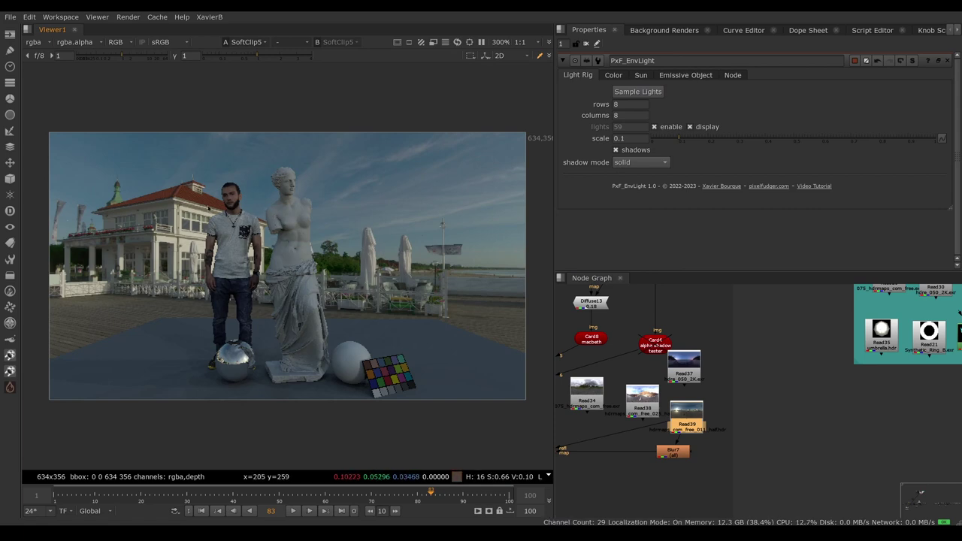
{"action": "left_click_drag", "start_coordinate": [227, 206], "coordinate": [312, 316], "text": "ctrl+shift"}
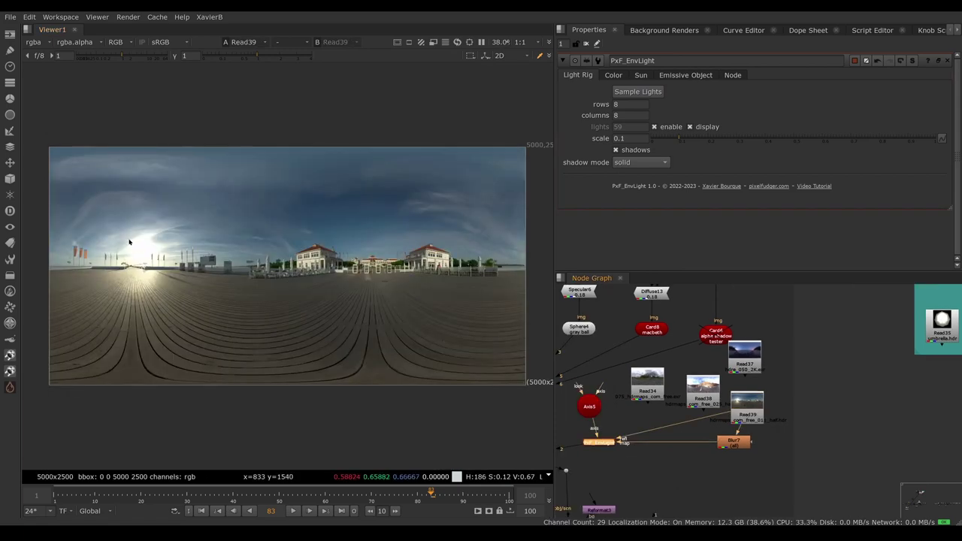
{"action": "left_click_drag", "start_coordinate": [129, 239], "coordinate": [154, 266], "text": "ctrl+shift"}
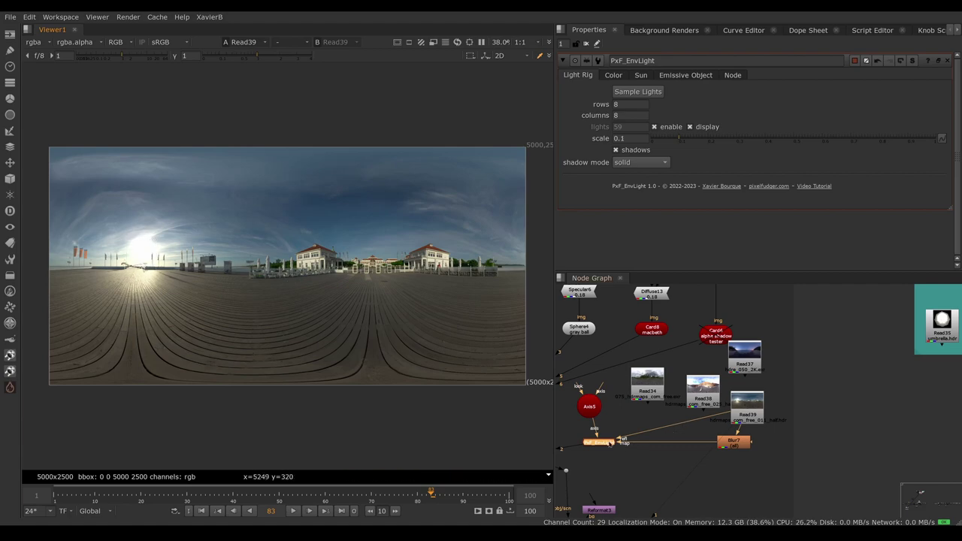
{"action": "key", "text": "1"}
{"action": "left_click_drag", "start_coordinate": [286, 301], "coordinate": [339, 280], "text": "ctrl"}
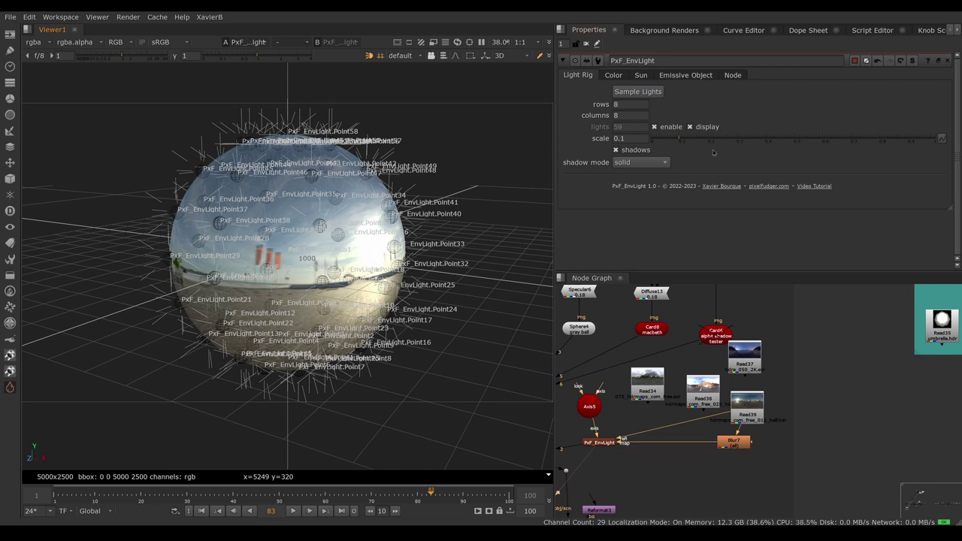
- Place PxF_EnvLight's sun position on the sun in the Read39 map, at x 952, y 1436, and sample its color
{"action": "left_click", "coordinate": [641, 78]}
{"action": "left_click", "coordinate": [748, 402]}
{"action": "key", "text": "1"}
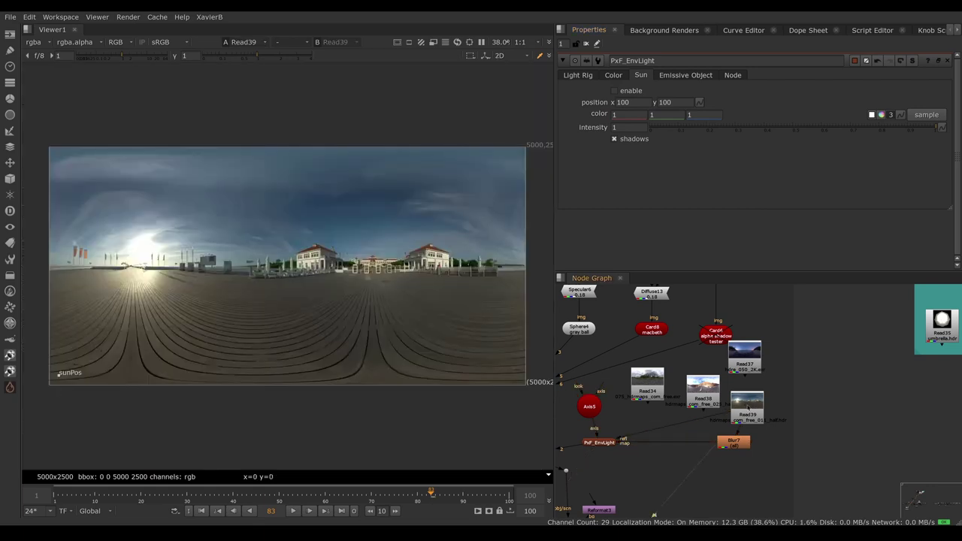
{"action": "left_click", "coordinate": [747, 408]}
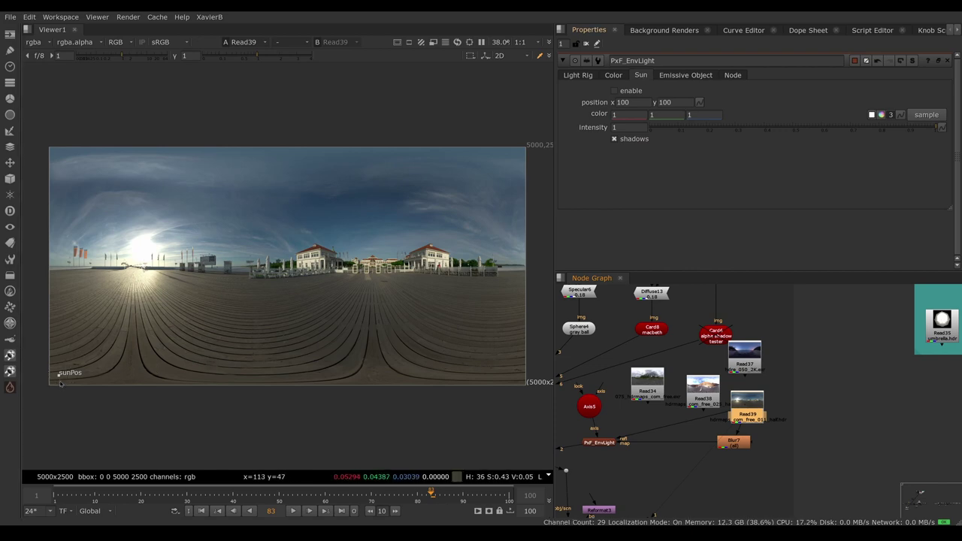
{"action": "mouse_move", "coordinate": [59, 376]}
{"action": "left_mouse_down"}
{"action": "mouse_move", "coordinate": [118, 327]}
{"action": "mouse_move", "coordinate": [141, 248]}
{"action": "left_mouse_up"}
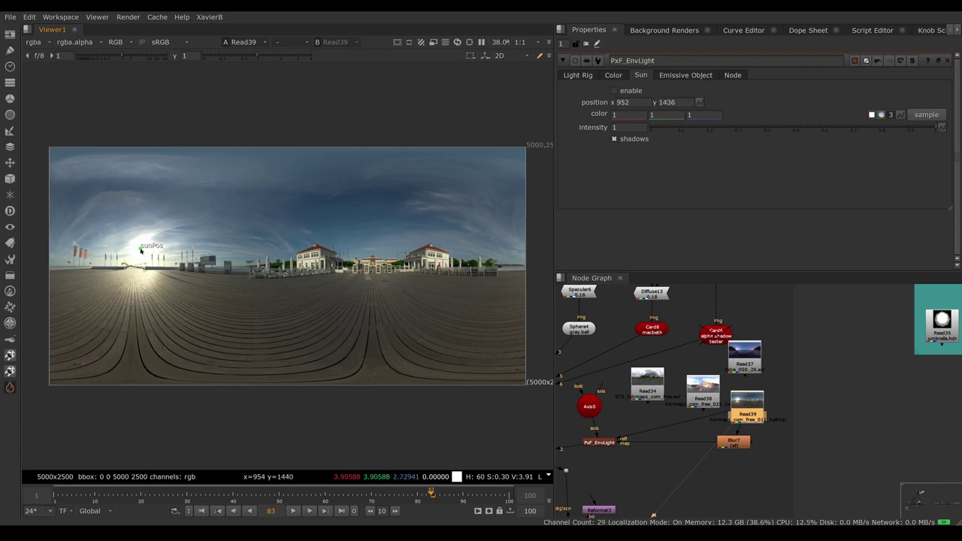
{"action": "left_click", "coordinate": [936, 118]}
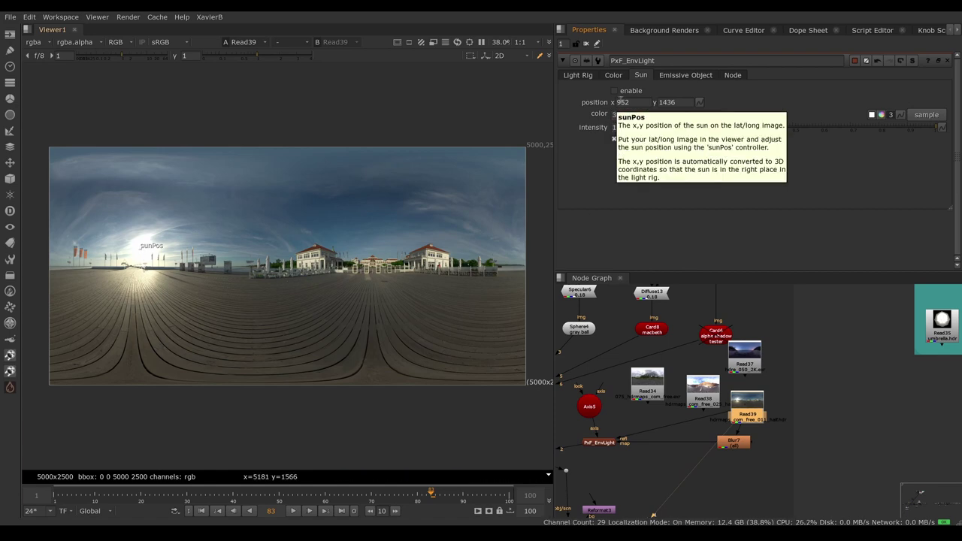
- Show the SoftClip5 render and enable PxF_EnvLight's sun light
{"action": "middle_click_drag", "start_coordinate": [590, 519], "coordinate": [702, 410]}
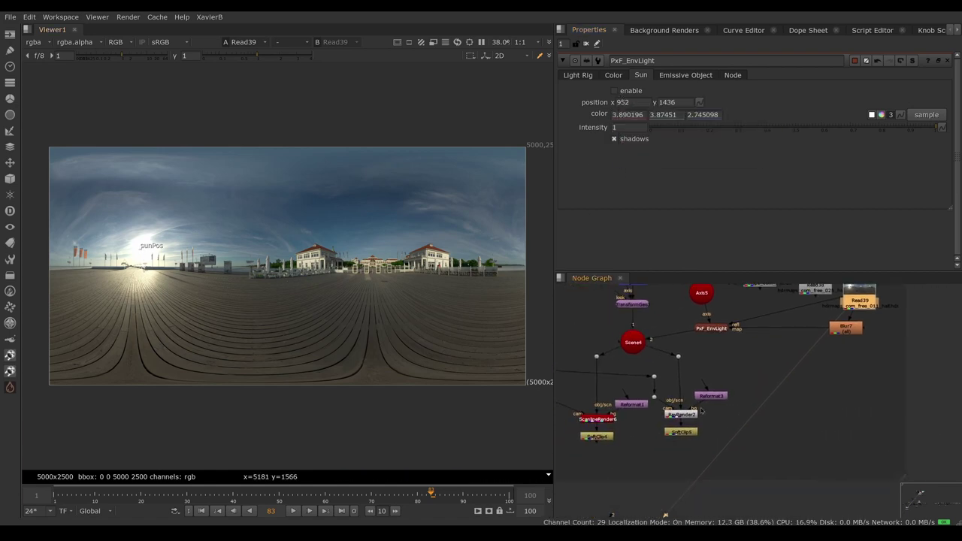
{"action": "left_click", "coordinate": [680, 436]}
{"action": "key", "text": "1"}
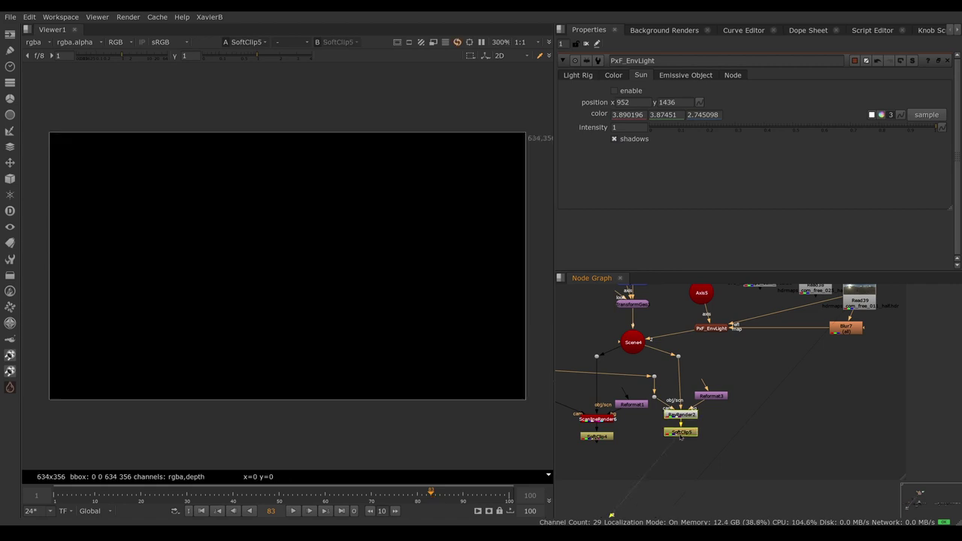
{"action": "left_click", "coordinate": [634, 91]}
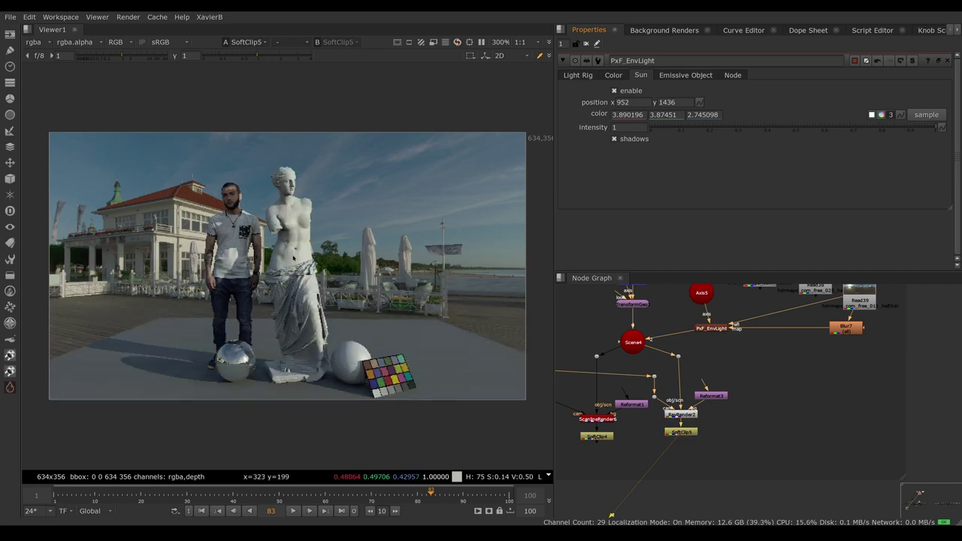
- Inspect the sun light's placement in Scene4's 3D view and return to the SoftClip5 render
{"action": "left_click", "coordinate": [633, 343]}
{"action": "key", "text": "1"}
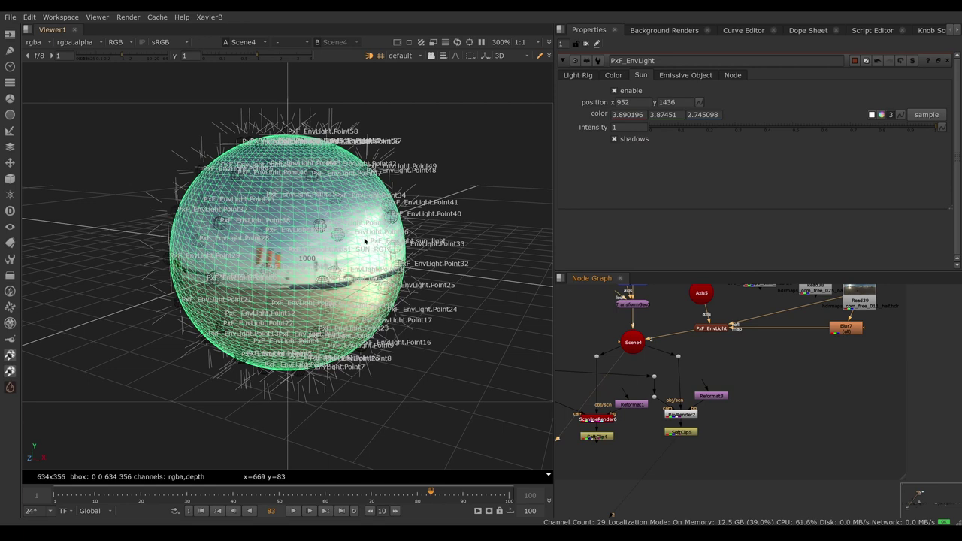
{"action": "left_click", "coordinate": [687, 434]}
{"action": "key", "text": "1"}
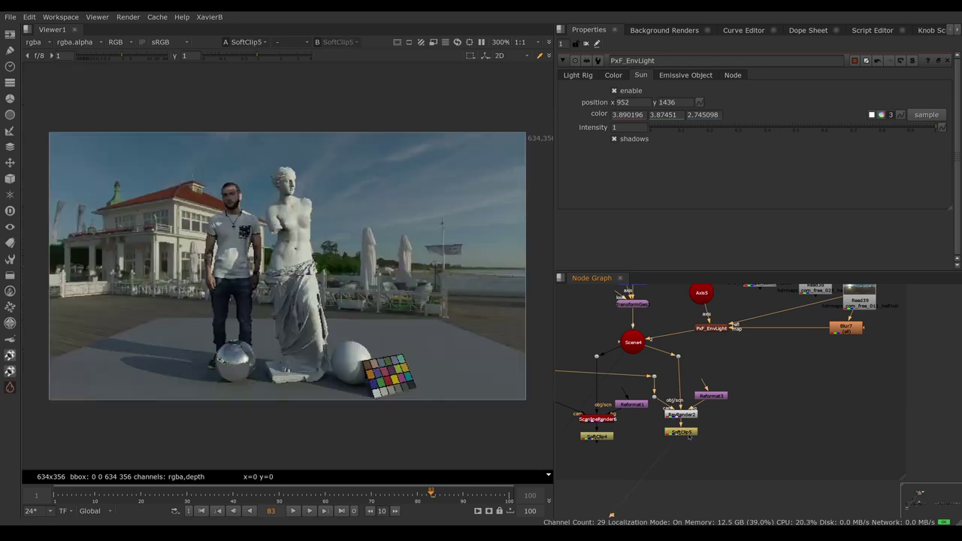
- Try Y rotations of 180, 90 and -90 on Axis5 and reset the rotation to 0
{"action": "middle_click_drag", "start_coordinate": [715, 355], "coordinate": [720, 417]}
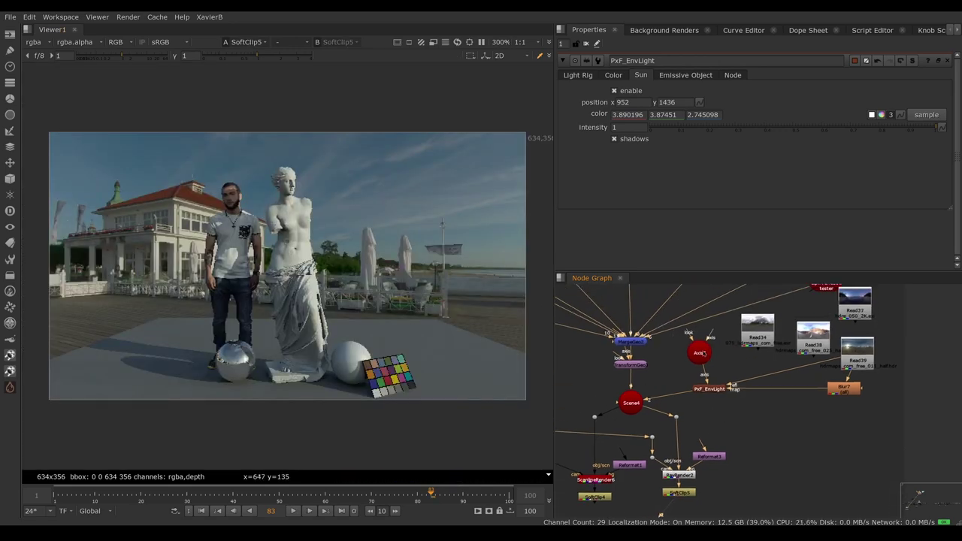
{"action": "double_click", "coordinate": [701, 353]}
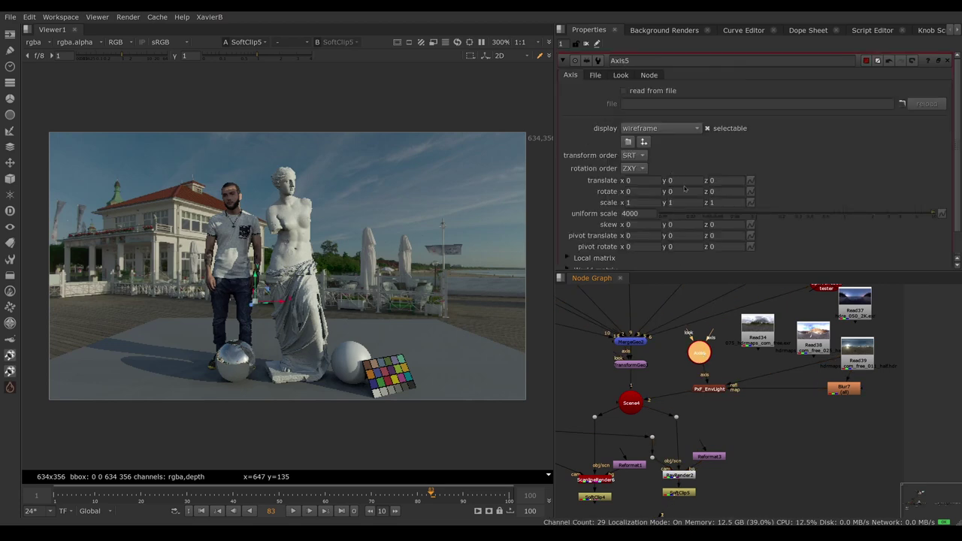
{"action": "left_click", "coordinate": [684, 191]}
{"action": "type", "text": "180"}
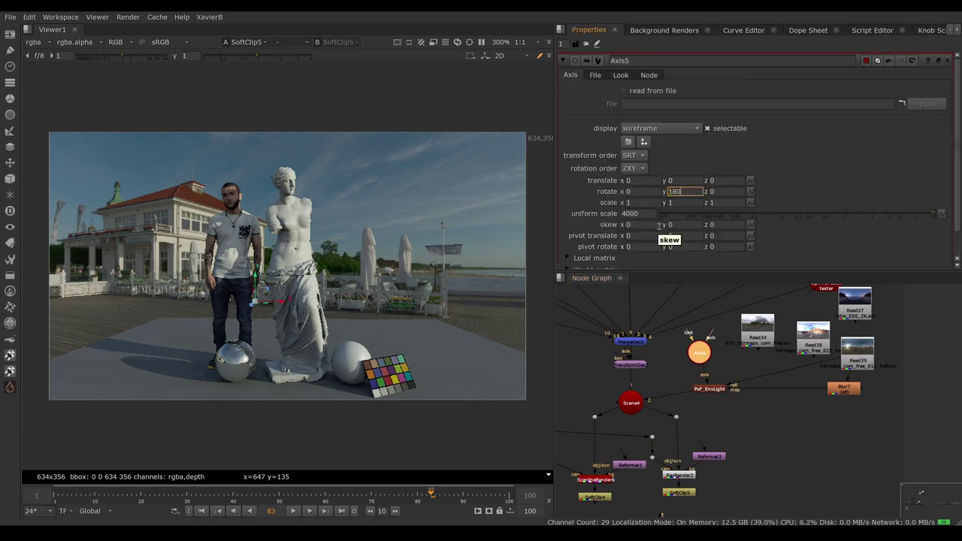
{"action": "key", "text": "Return"}
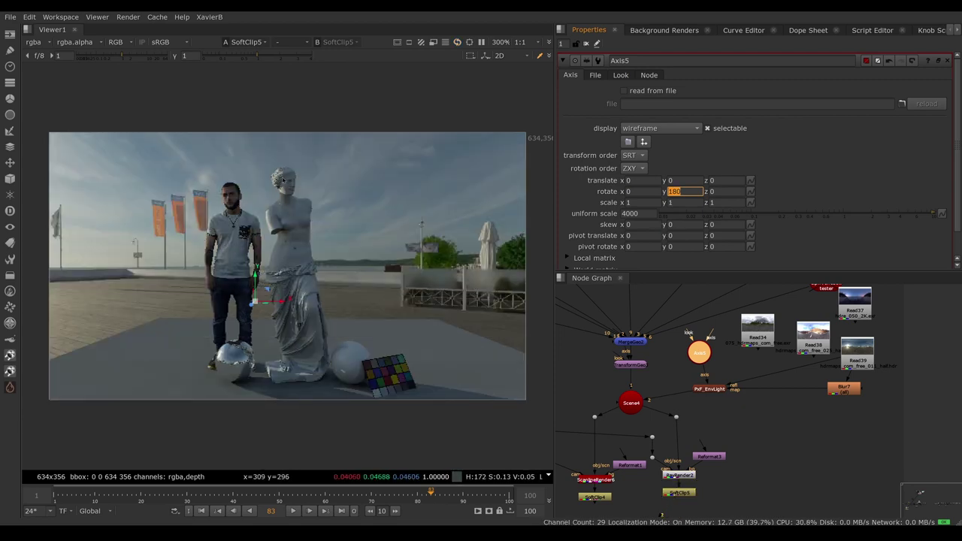
{"action": "type", "text": "90"}
{"action": "key", "text": "Return"}
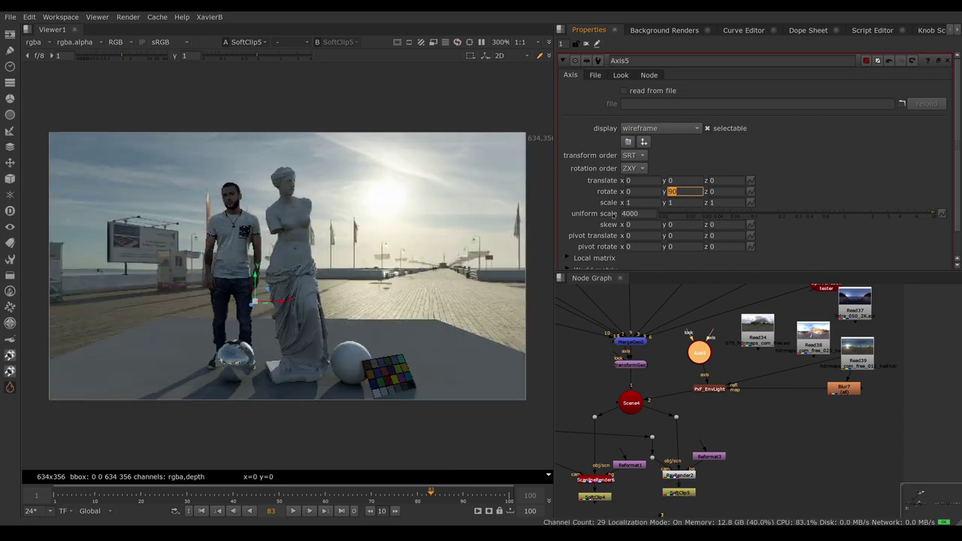
{"action": "type", "text": "-90"}
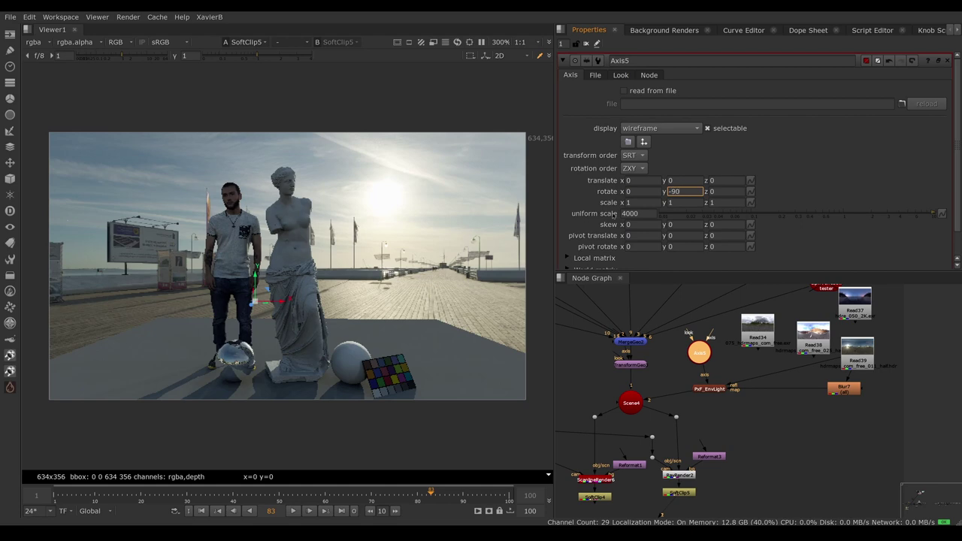
{"action": "key", "text": "Return"}
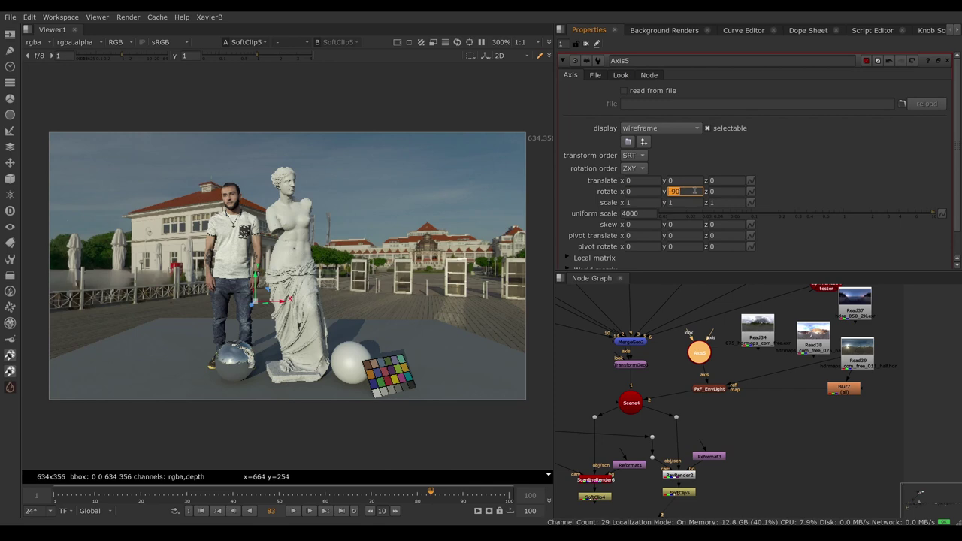
{"action": "type", "text": "0"}
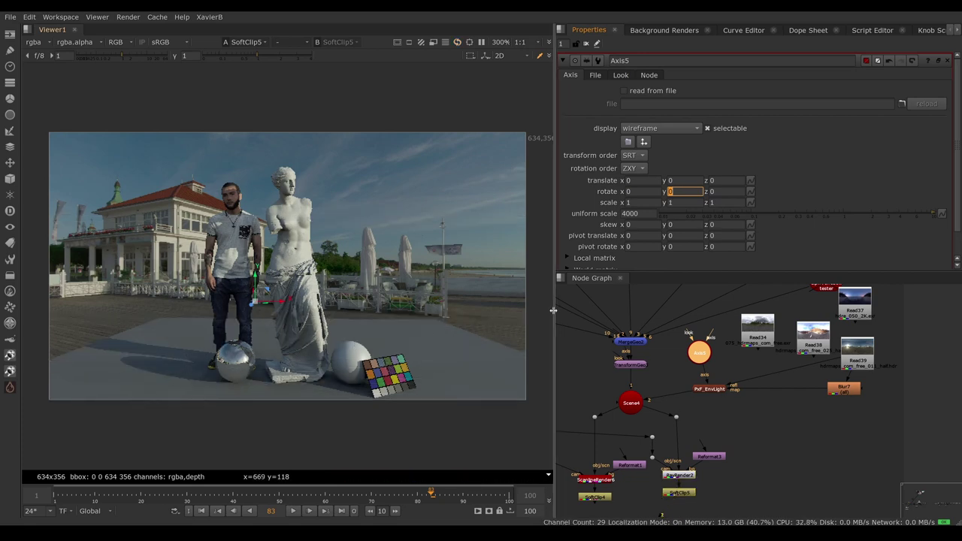
- Open PxF_EnvLight's light rig settings and enable the Card6 alpha shadow tester in the scene
{"action": "double_click", "coordinate": [709, 389]}
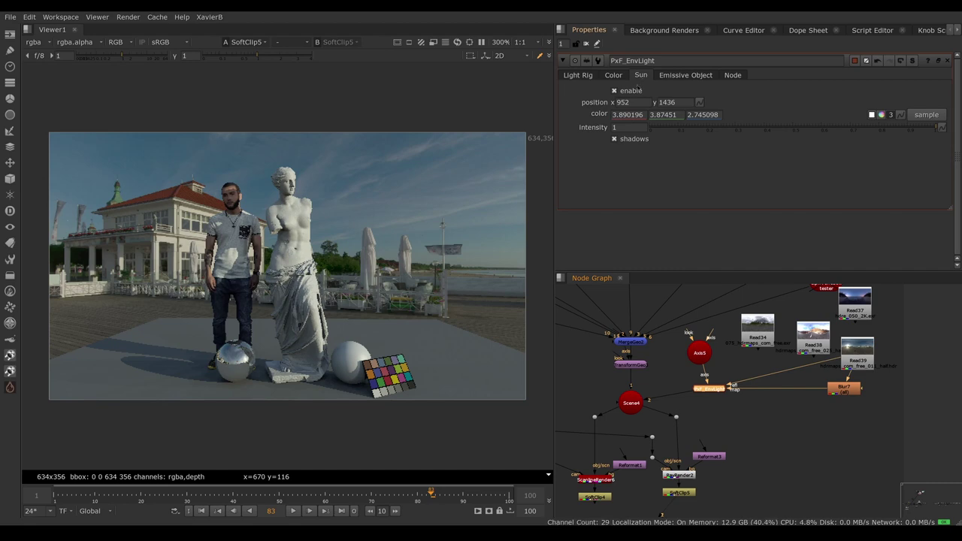
{"action": "left_click", "coordinate": [614, 75]}
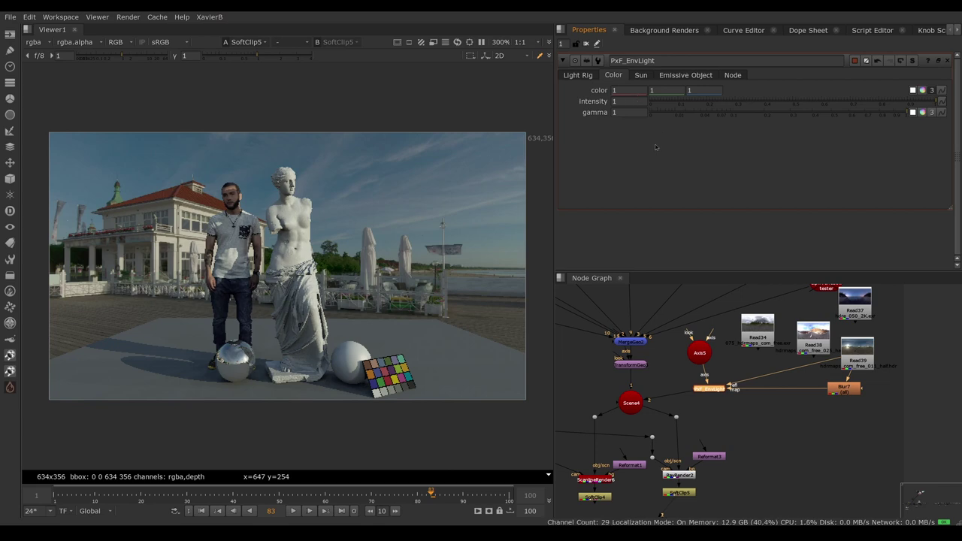
{"action": "left_click", "coordinate": [578, 76]}
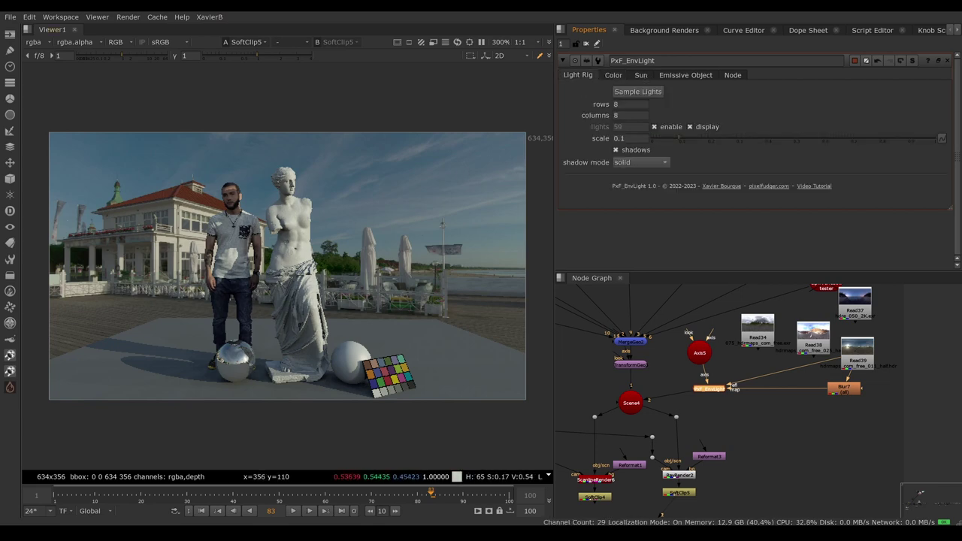
{"action": "middle_click_drag", "start_coordinate": [778, 402], "coordinate": [731, 473]}
{"action": "left_click", "coordinate": [780, 350]}
{"action": "key", "text": "d"}
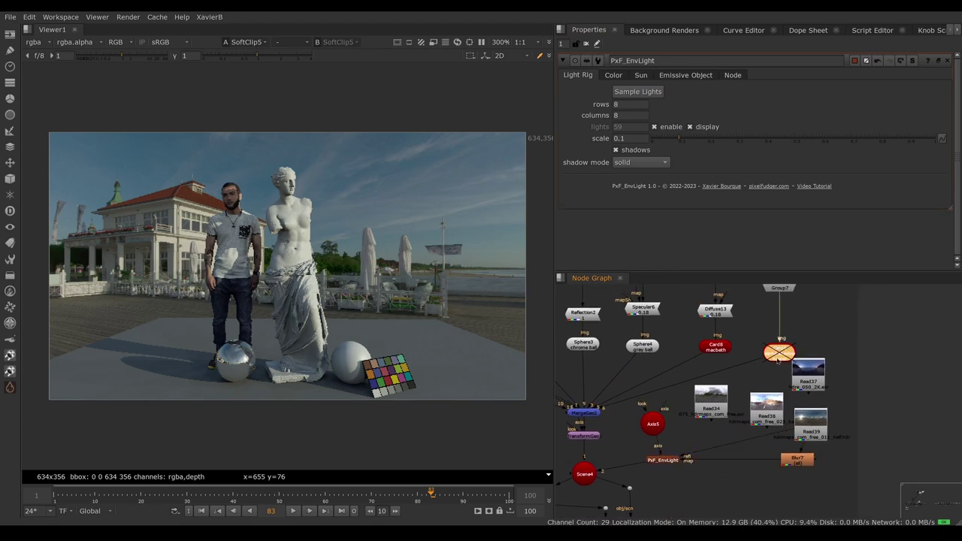
{"action": "key", "text": "d"}
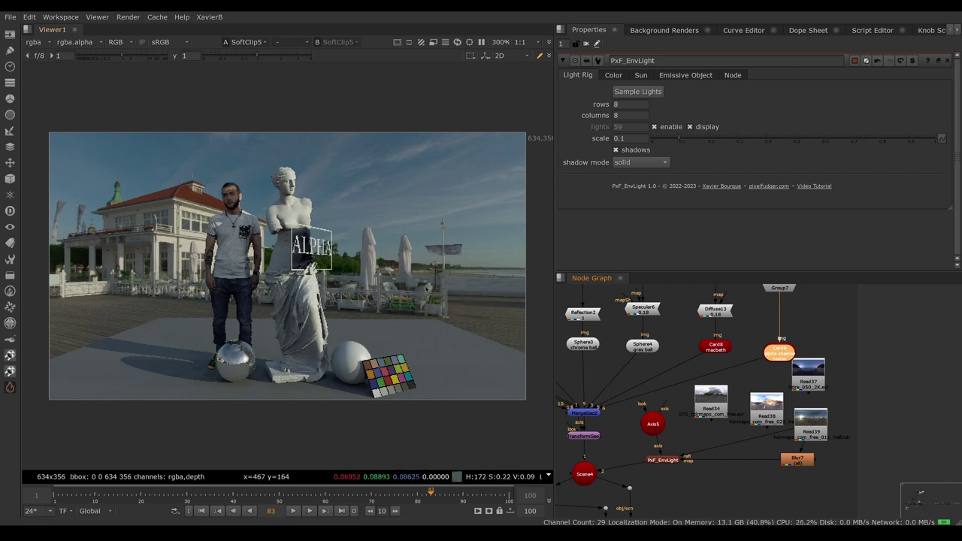
- Set PxF_EnvLight's shadow mode to full alpha and inspect the shadow behind the ALPHA card up close
{"action": "left_click", "coordinate": [663, 460]}
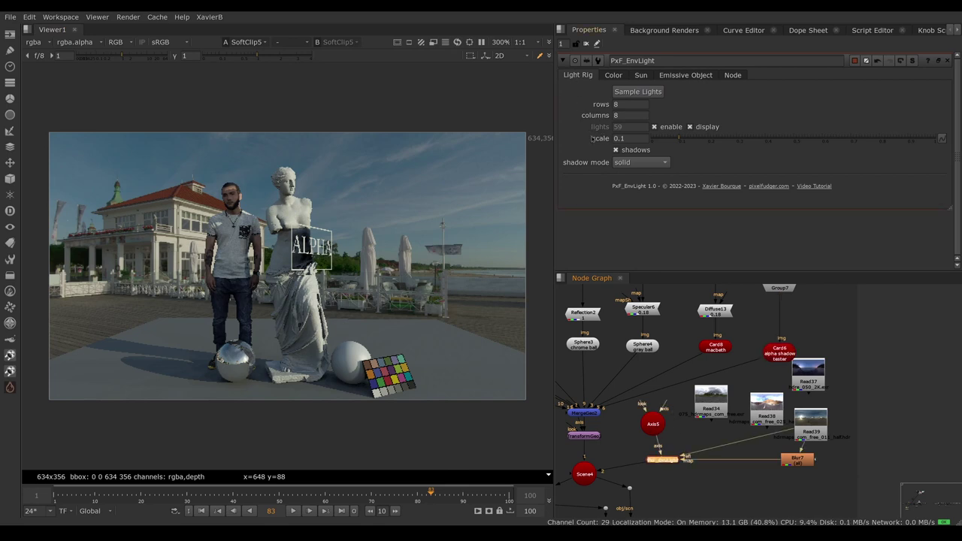
{"action": "left_click", "coordinate": [632, 163]}
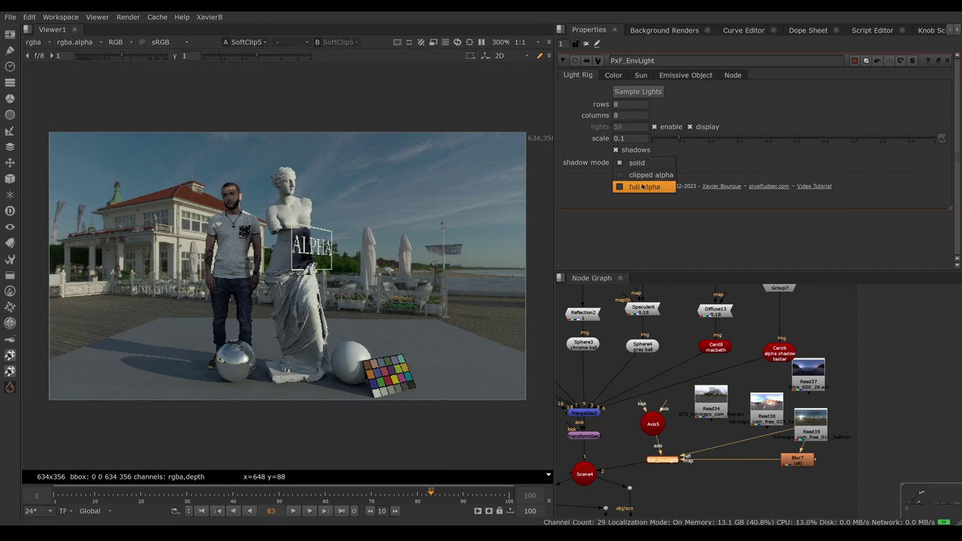
{"action": "left_click", "coordinate": [643, 187]}
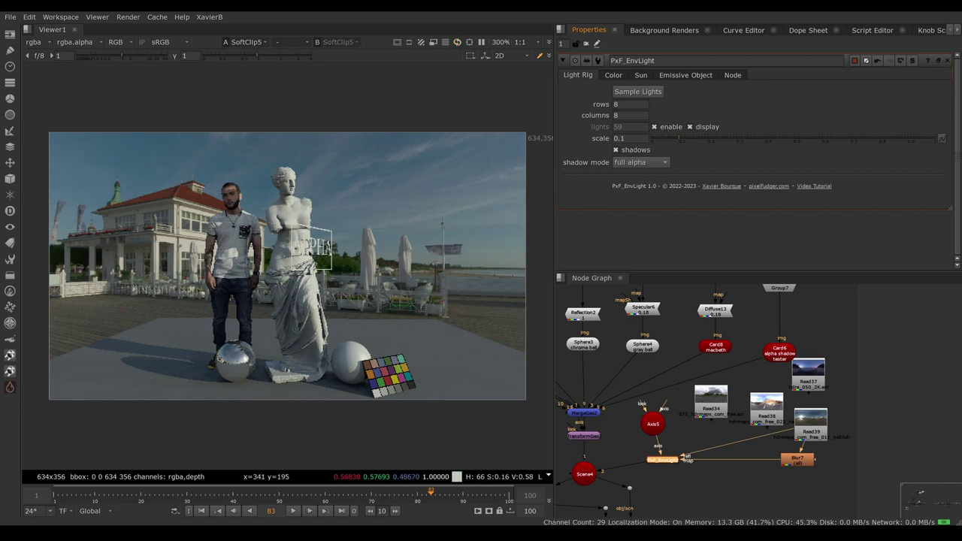
{"action": "scroll", "coordinate": [305, 253], "scroll_direction": "up", "scroll_amount": 5}
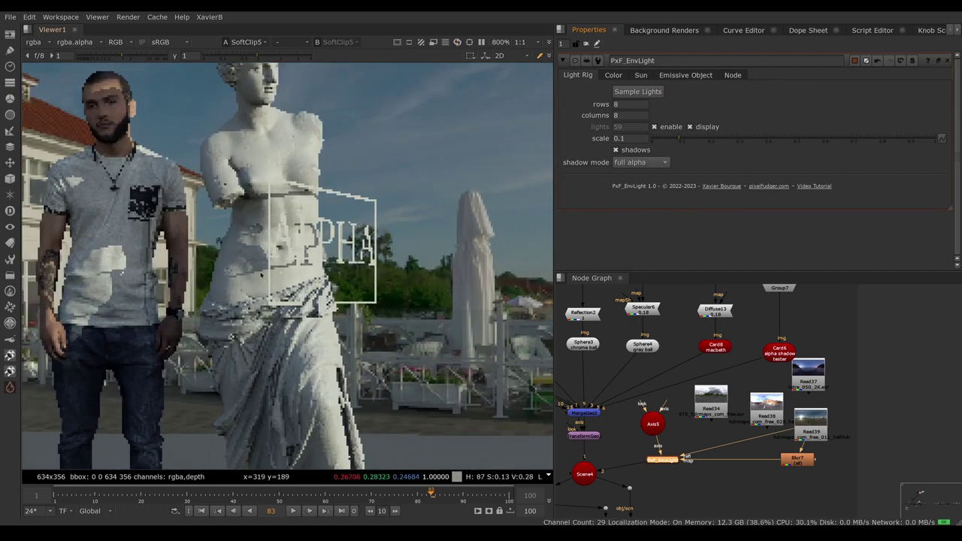
{"action": "scroll", "coordinate": [261, 275], "scroll_direction": "down", "scroll_amount": 5}
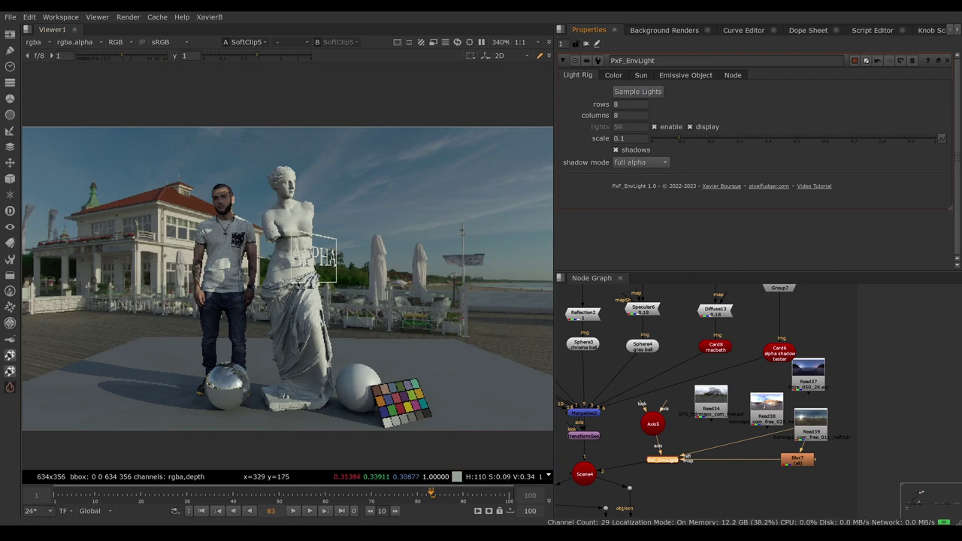
- Set PxF_EnvLight's shadow mode back to solid and disable the Card6 alpha shadow tester
{"action": "mouse_move", "coordinate": [636, 168]}
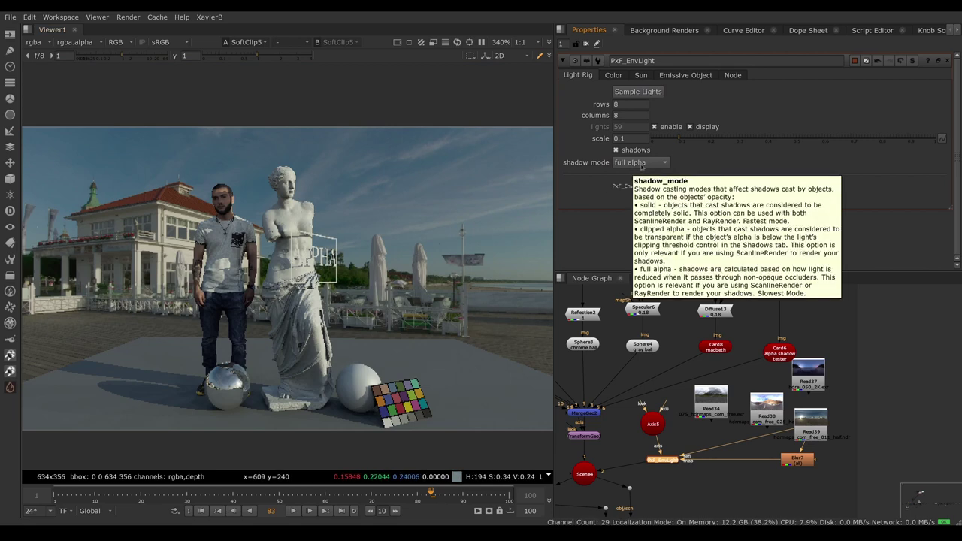
{"action": "left_click", "coordinate": [643, 164]}
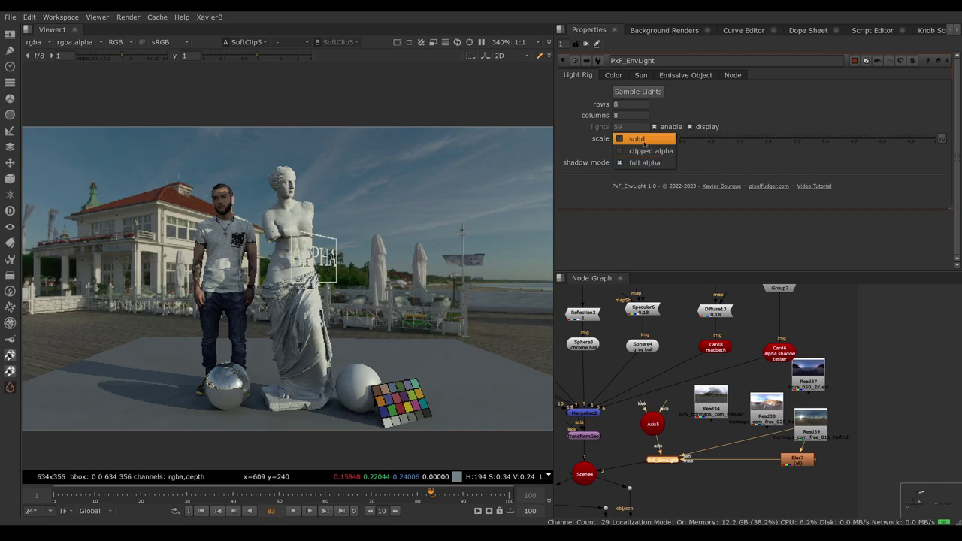
{"action": "left_click", "coordinate": [644, 140]}
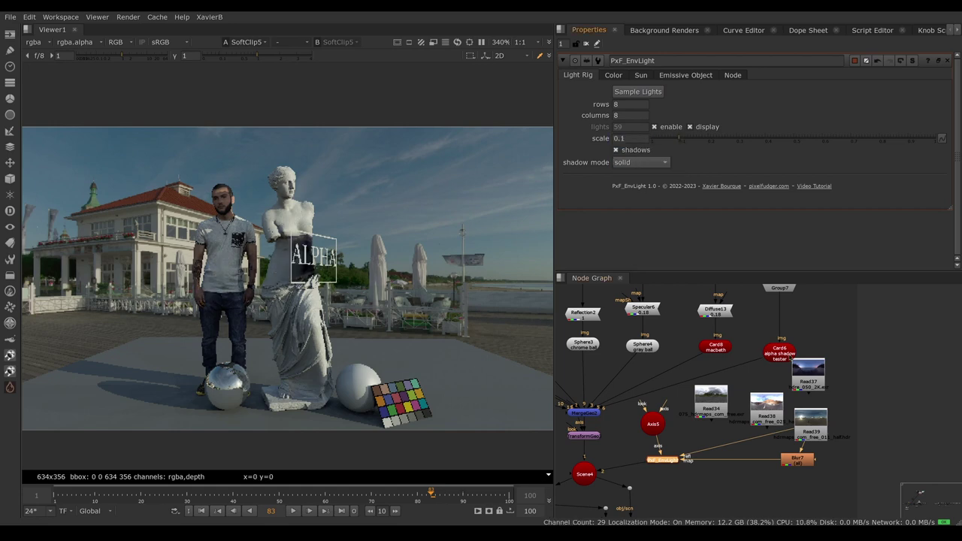
{"action": "left_click", "coordinate": [783, 353]}
{"action": "key", "text": "d"}
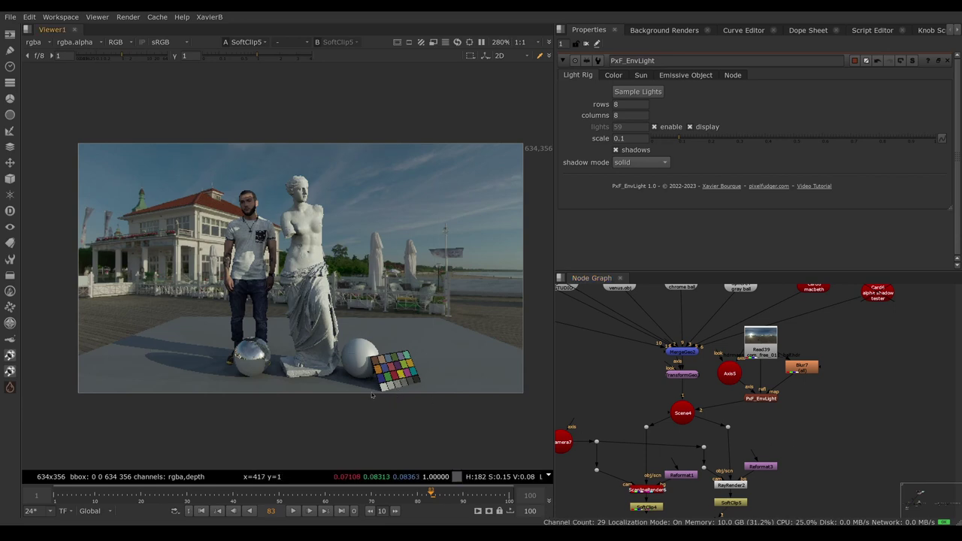
- Mark out the environment background beside the statue in the SoftClip5 render to examine it
{"action": "left_click_drag", "start_coordinate": [346, 169], "coordinate": [453, 297], "text": "ctrl+shift"}
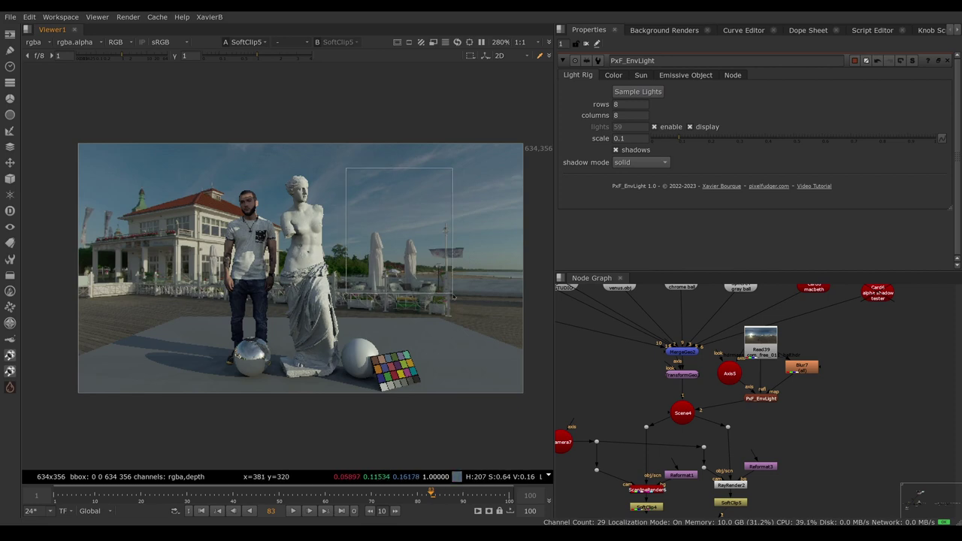
{"action": "right_click", "coordinate": [453, 297], "text": "ctrl"}
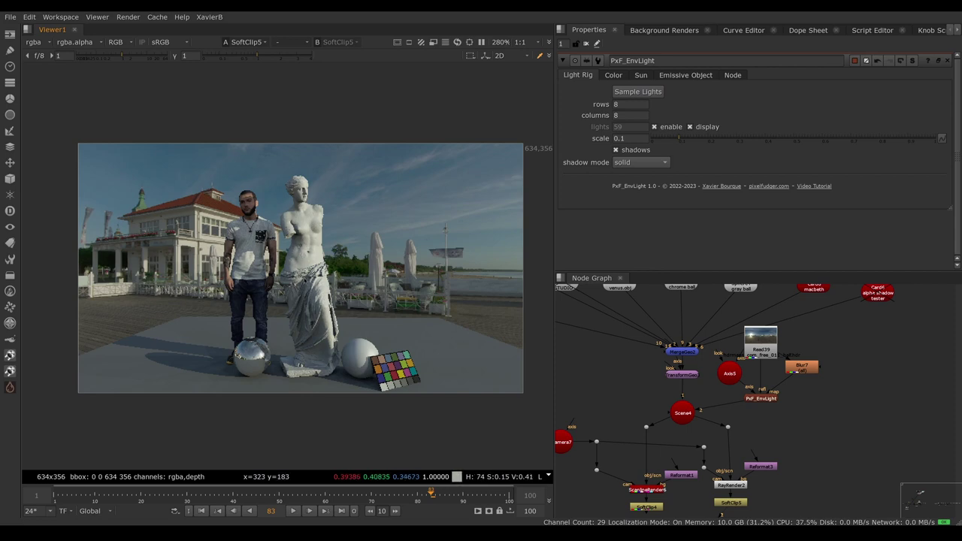
{"action": "left_click_drag", "start_coordinate": [430, 295], "coordinate": [331, 183], "text": "ctrl"}
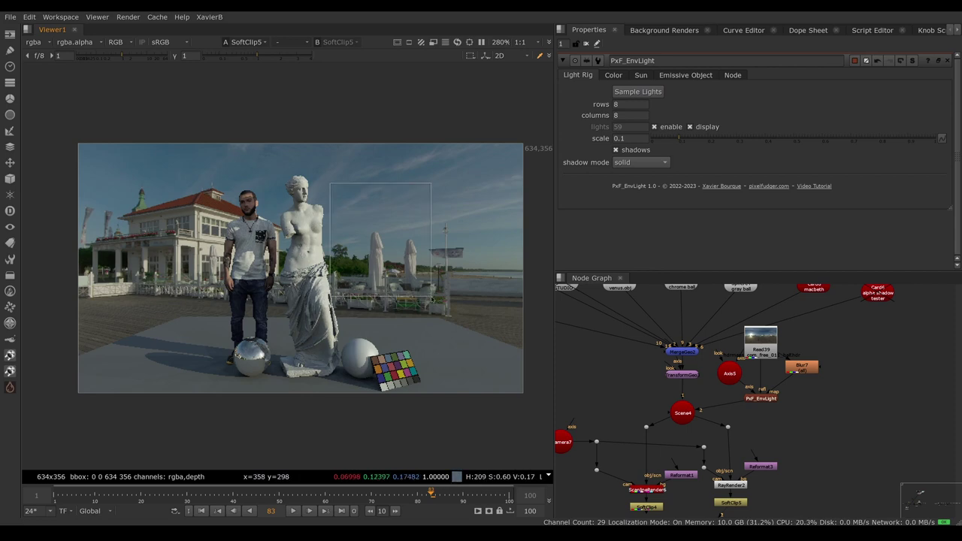
- Disable PxF_EnvLight's emissive object
{"action": "left_click", "coordinate": [768, 400]}
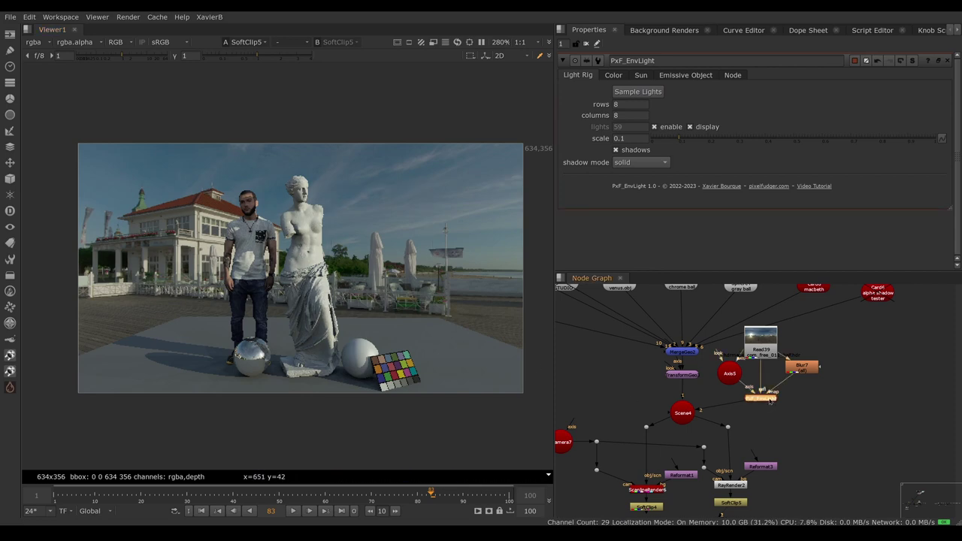
{"action": "left_click", "coordinate": [686, 76]}
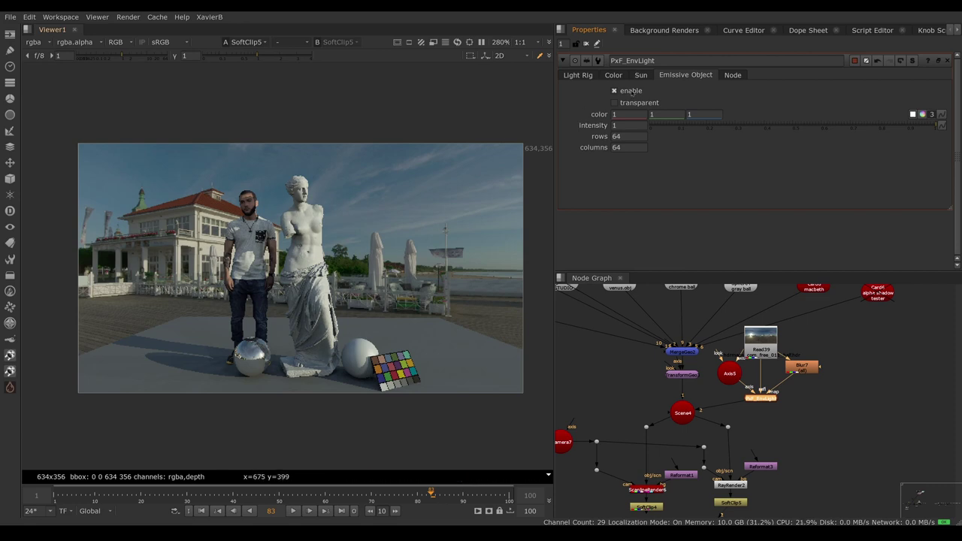
{"action": "left_click", "coordinate": [614, 90]}
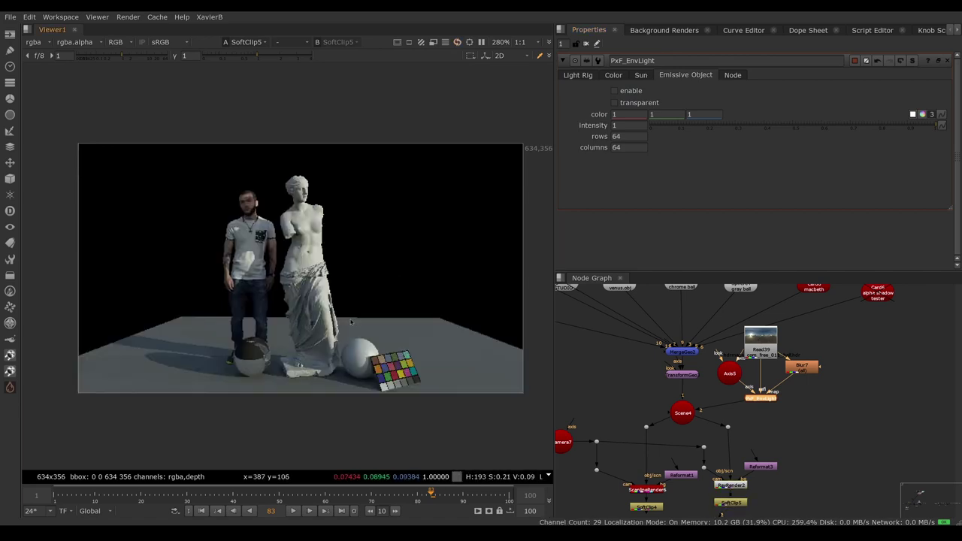
- Mark out the chrome ball's reflection in the render to examine it, and enable PxF_EnvLight's emissive object again
{"action": "left_click_drag", "start_coordinate": [228, 332], "coordinate": [275, 363], "text": "ctrl+shift"}
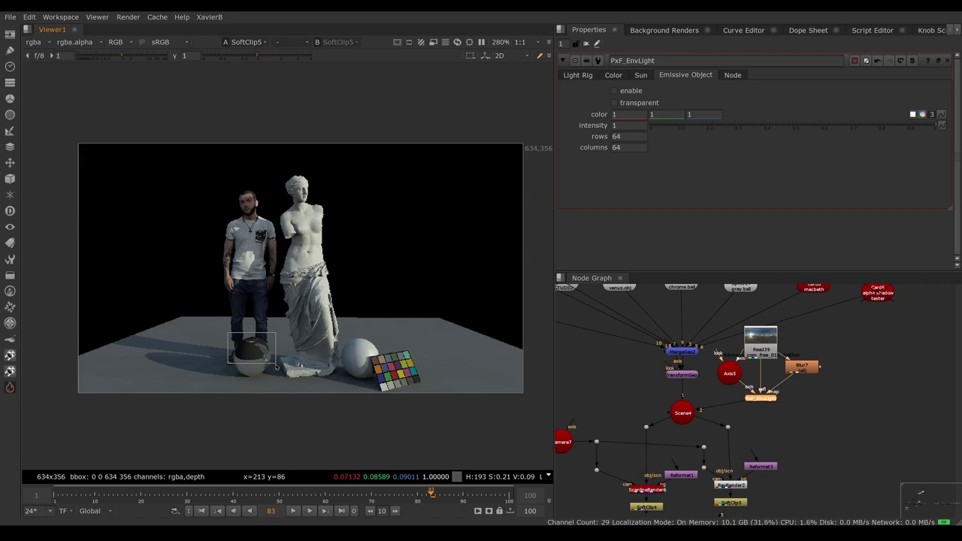
{"action": "right_click", "coordinate": [276, 367], "text": "ctrl"}
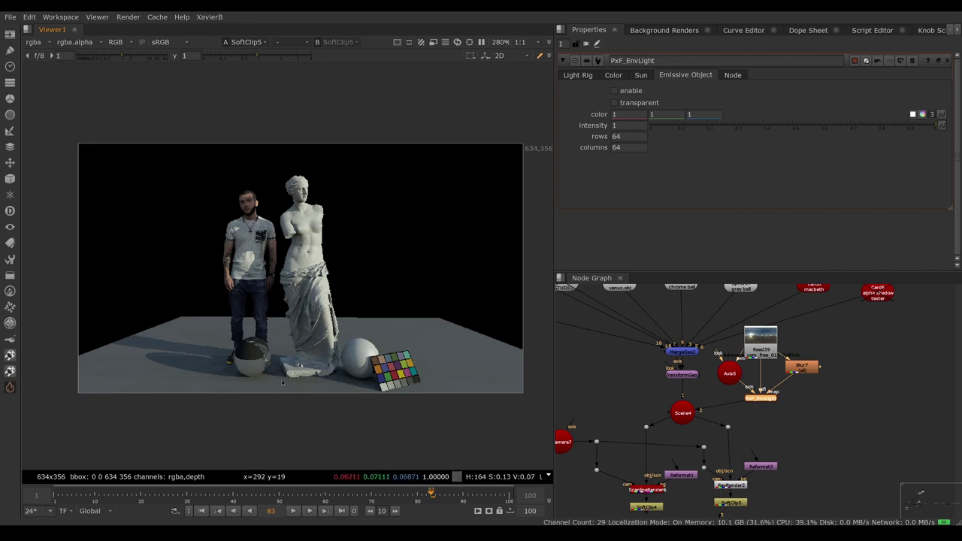
{"action": "left_click_drag", "start_coordinate": [225, 329], "coordinate": [277, 366], "text": "ctrl"}
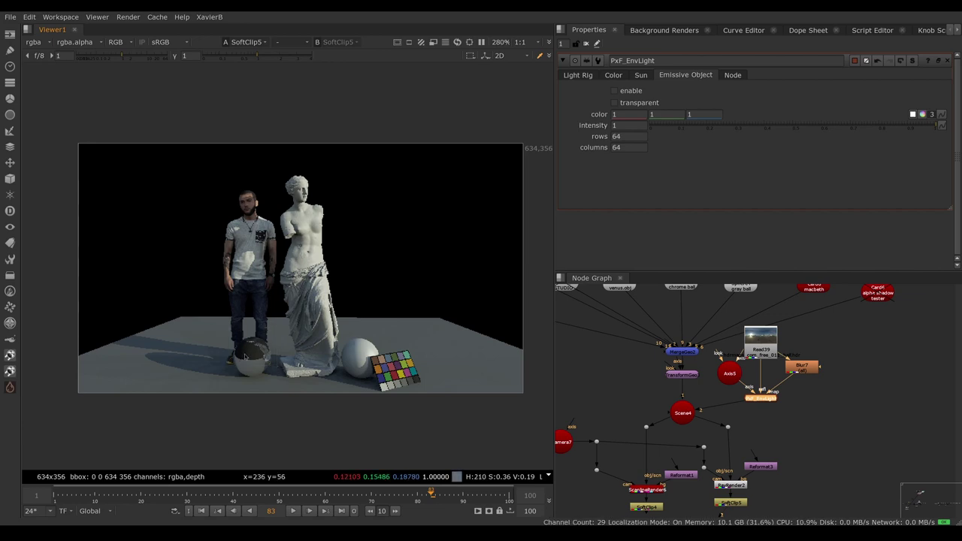
{"action": "left_click", "coordinate": [624, 93]}
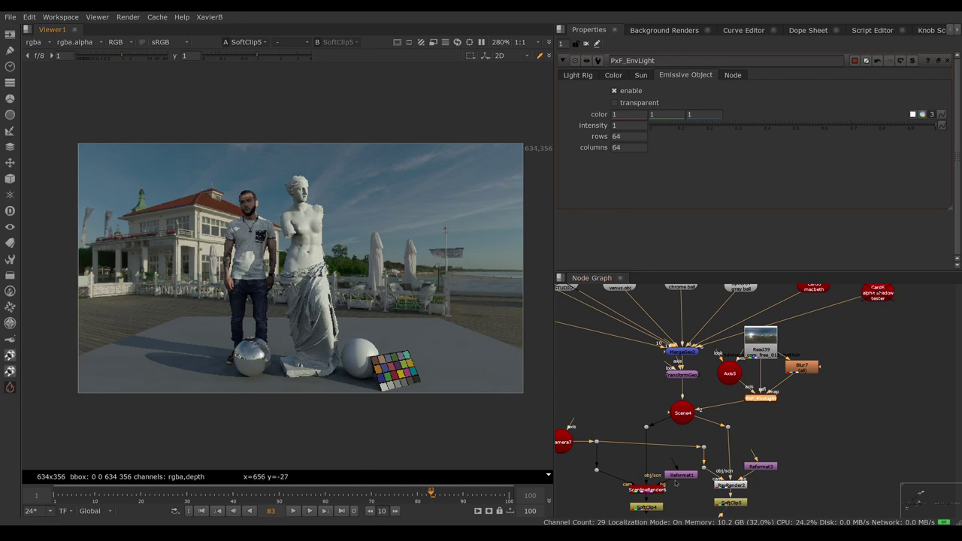
- Assign RayRender2's emissive AOV to the trash layer
{"action": "double_click", "coordinate": [731, 485]}
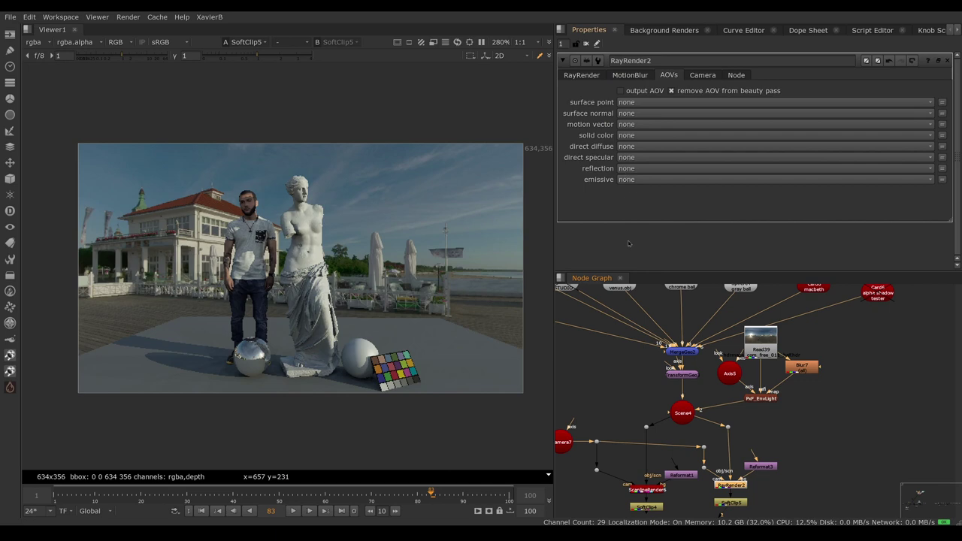
{"action": "left_click", "coordinate": [627, 181]}
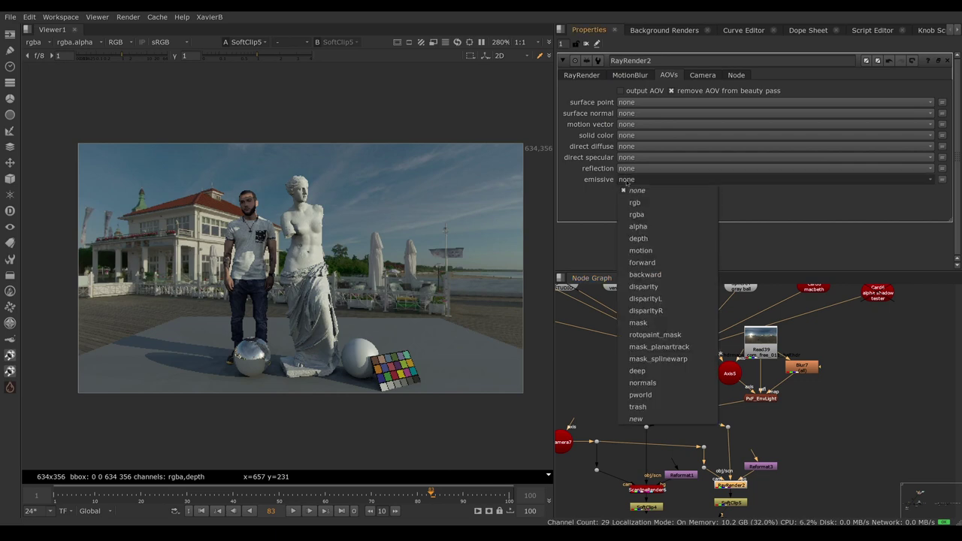
{"action": "left_click", "coordinate": [640, 409]}
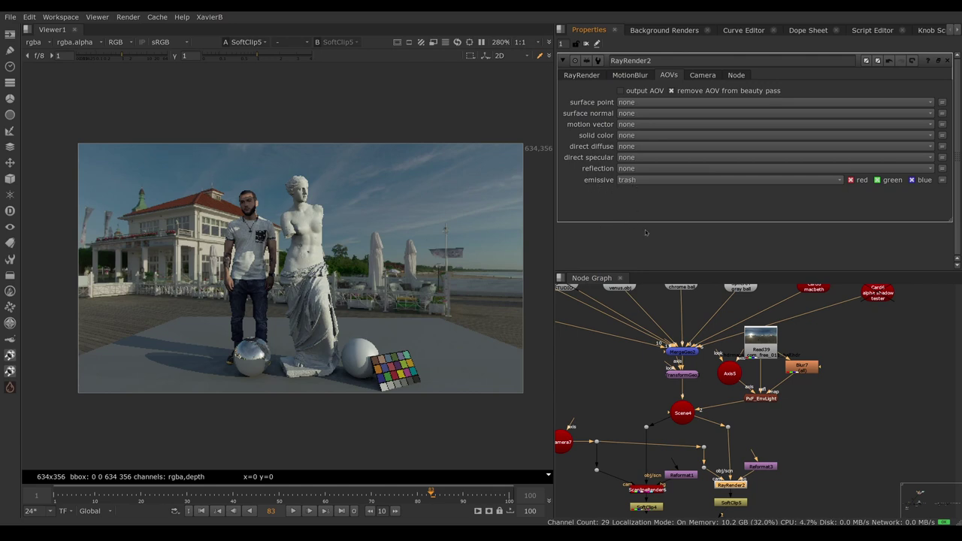
- Enable AOV output on RayRender2, and mark out the background and the chrome ball in the render to examine them
{"action": "left_click", "coordinate": [621, 90]}
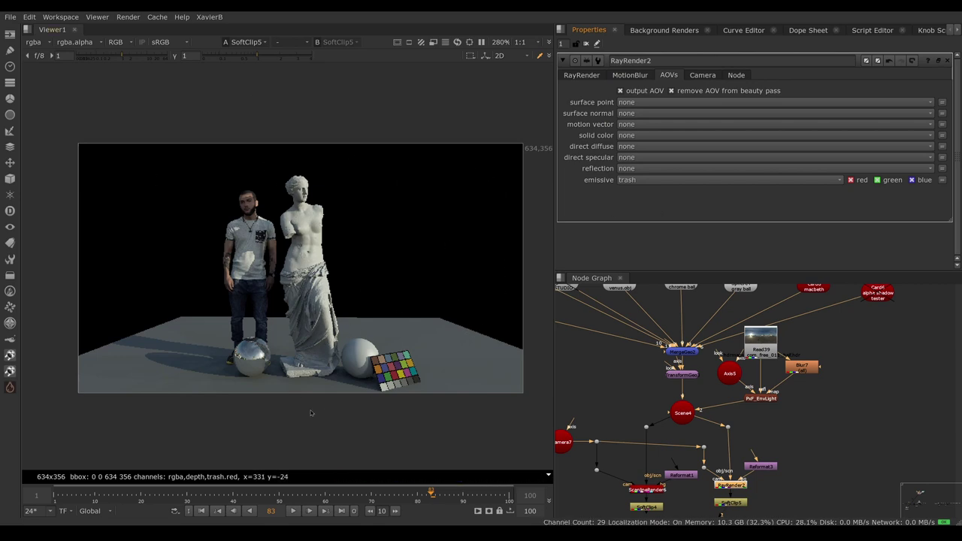
{"action": "left_click_drag", "start_coordinate": [346, 163], "coordinate": [427, 297], "text": "ctrl+shift"}
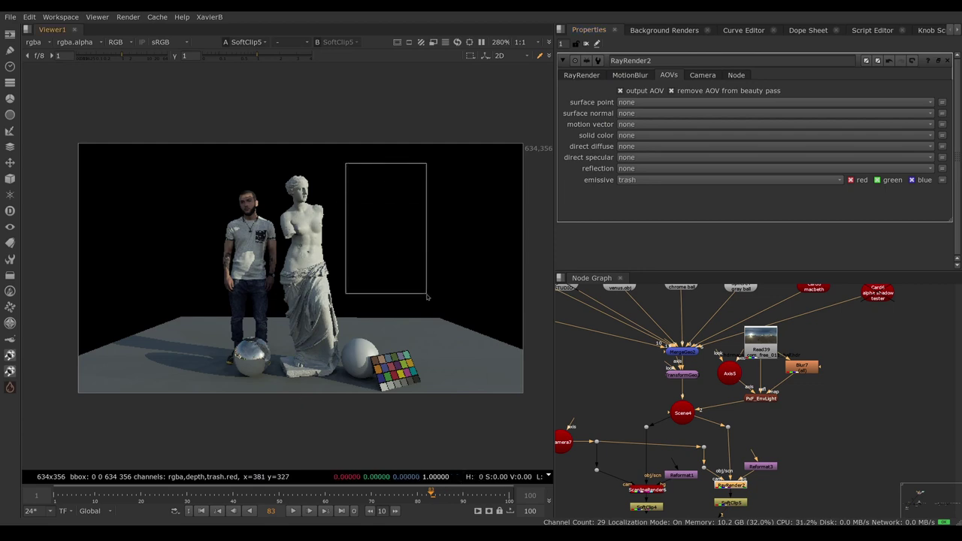
{"action": "left_click_drag", "start_coordinate": [232, 335], "coordinate": [274, 369], "text": "ctrl+shift"}
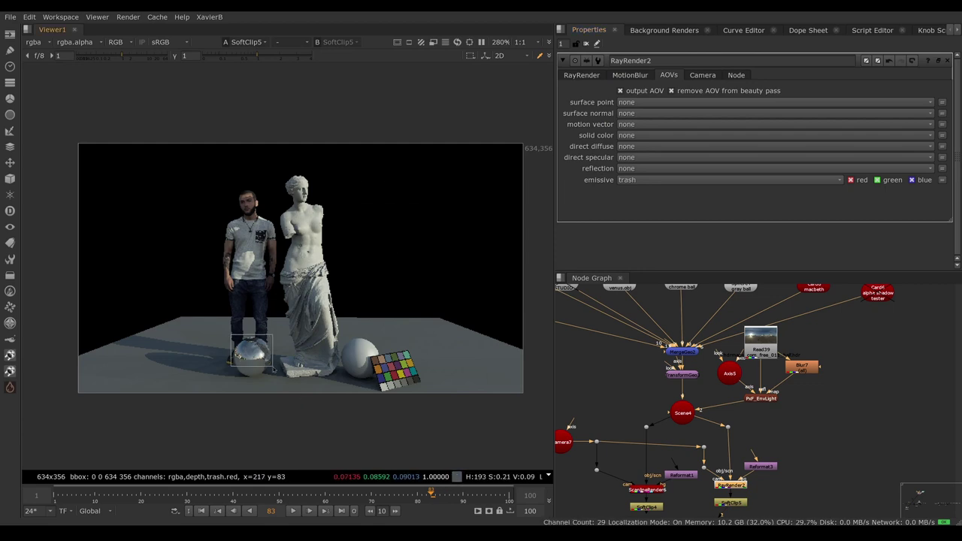
{"action": "right_click", "coordinate": [274, 370], "text": "ctrl"}
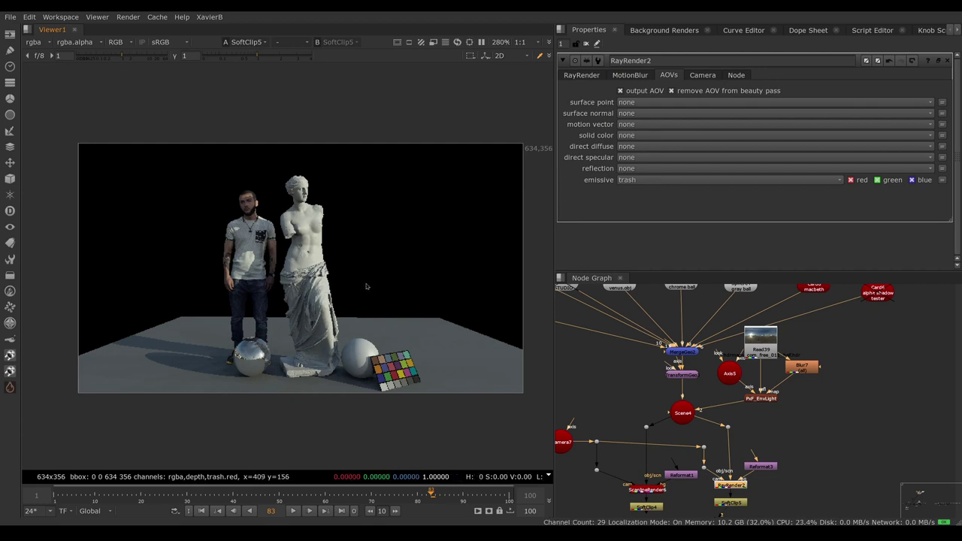
- Inspect the render's alpha channel, and mark out the background beside the statue back in the RGB view
{"action": "key", "text": "a"}
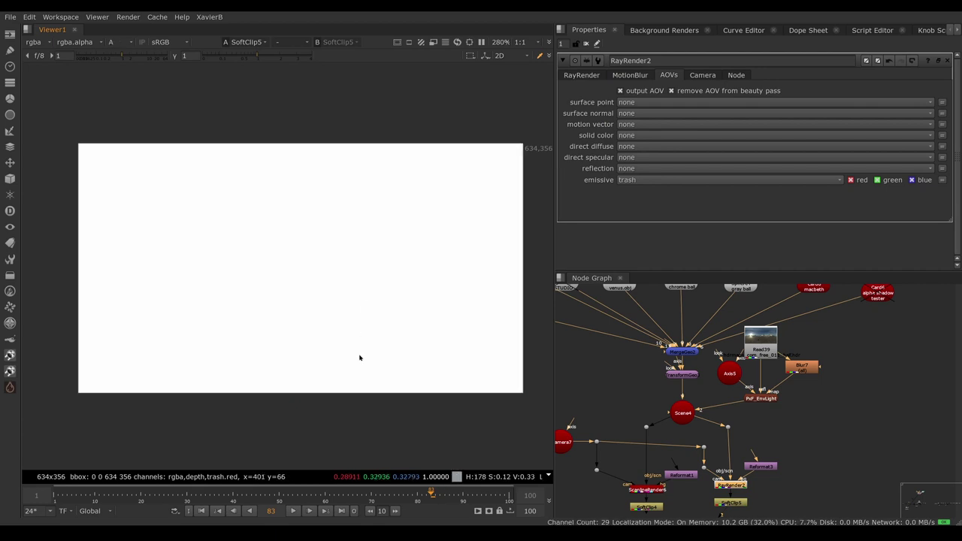
{"action": "key", "text": "a"}
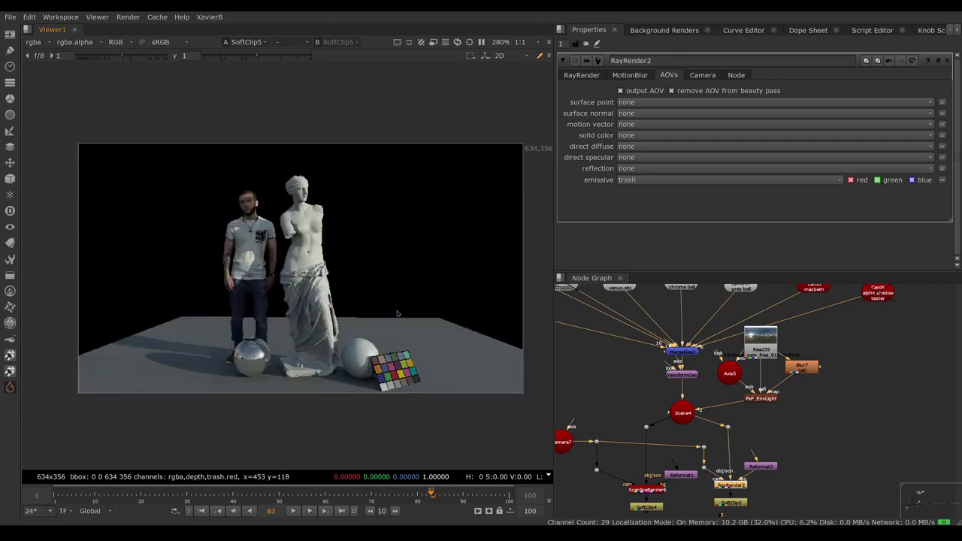
{"action": "left_click_drag", "start_coordinate": [337, 170], "coordinate": [419, 290], "text": "ctrl+shift"}
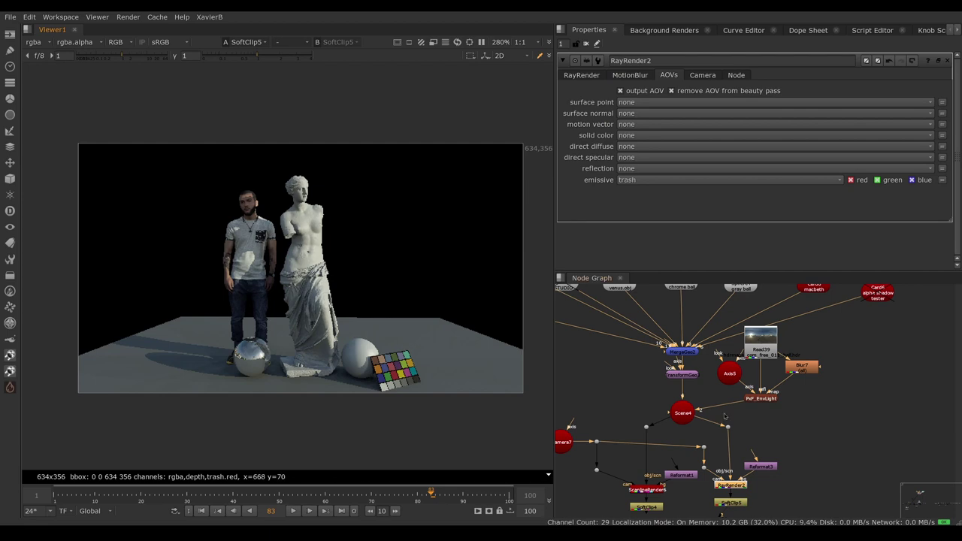
- Make PxF_EnvLight's emissive object transparent, and check the render's alpha channel before returning to the RGB view
{"action": "double_click", "coordinate": [761, 400]}
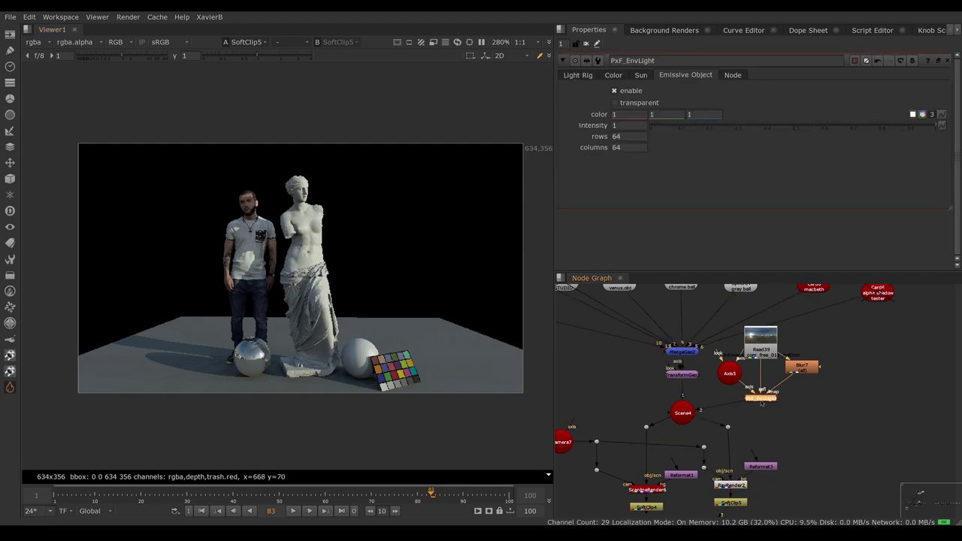
{"action": "left_click", "coordinate": [615, 103]}
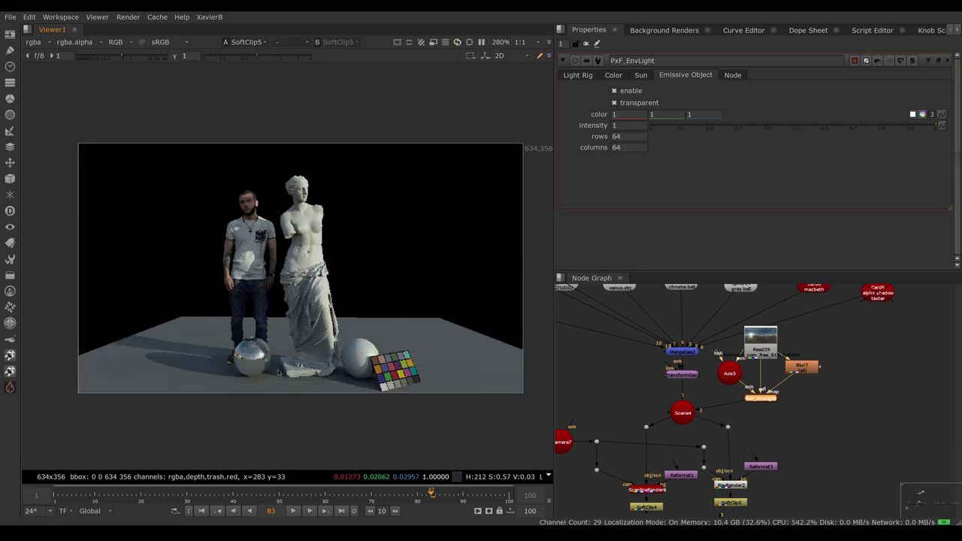
{"action": "key", "text": "a"}
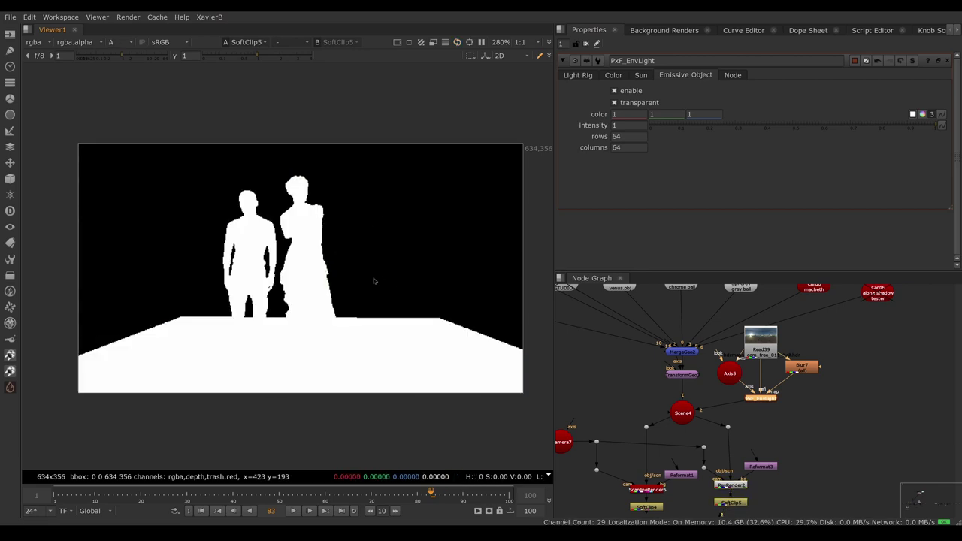
{"action": "key", "text": "a"}
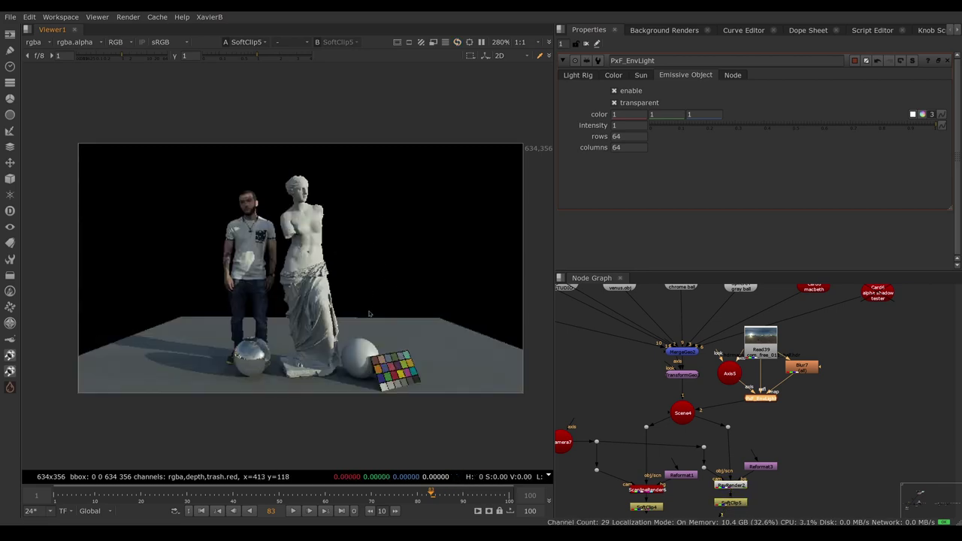
- Mark out the chrome ball's reflection and the background beside the statue, comparing the background in RGB and alpha
{"action": "left_click_drag", "start_coordinate": [223, 335], "coordinate": [283, 368], "text": "ctrl+shift"}
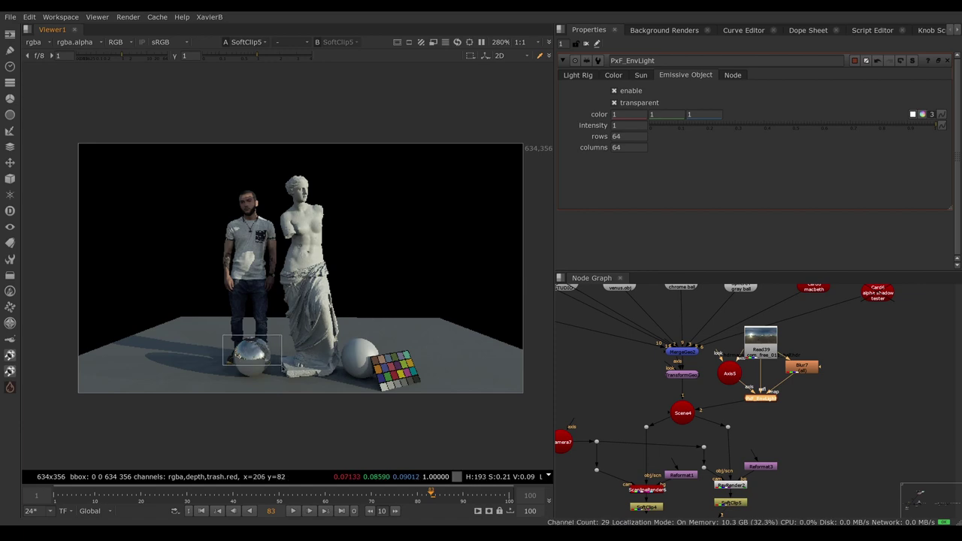
{"action": "left_click_drag", "start_coordinate": [348, 175], "coordinate": [399, 287], "text": "ctrl+shift"}
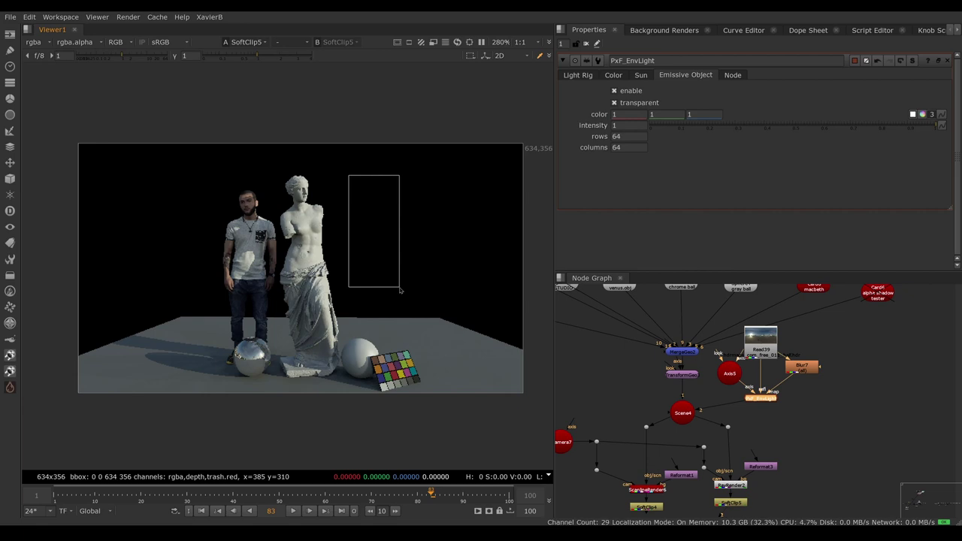
{"action": "key", "text": "a"}
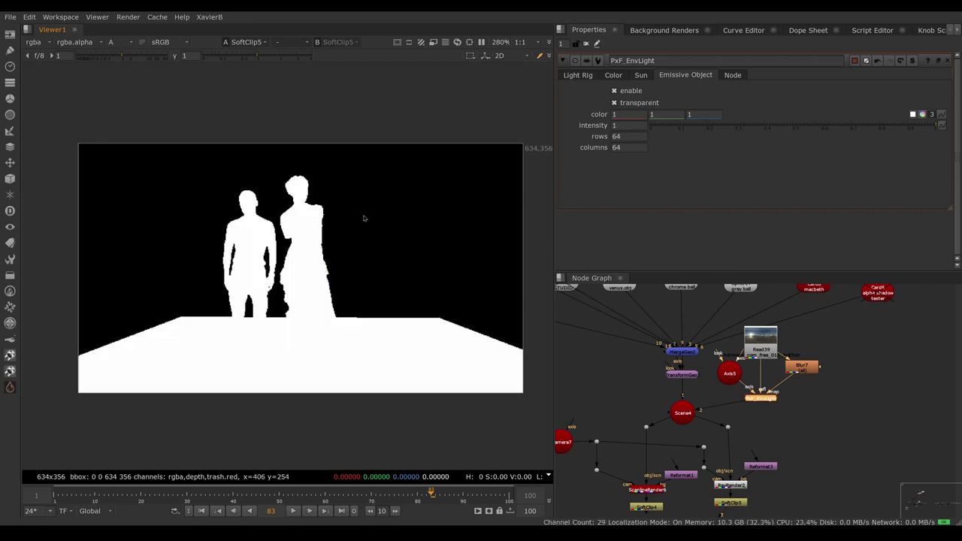
{"action": "left_click_drag", "start_coordinate": [340, 176], "coordinate": [418, 301], "text": "ctrl+shift"}
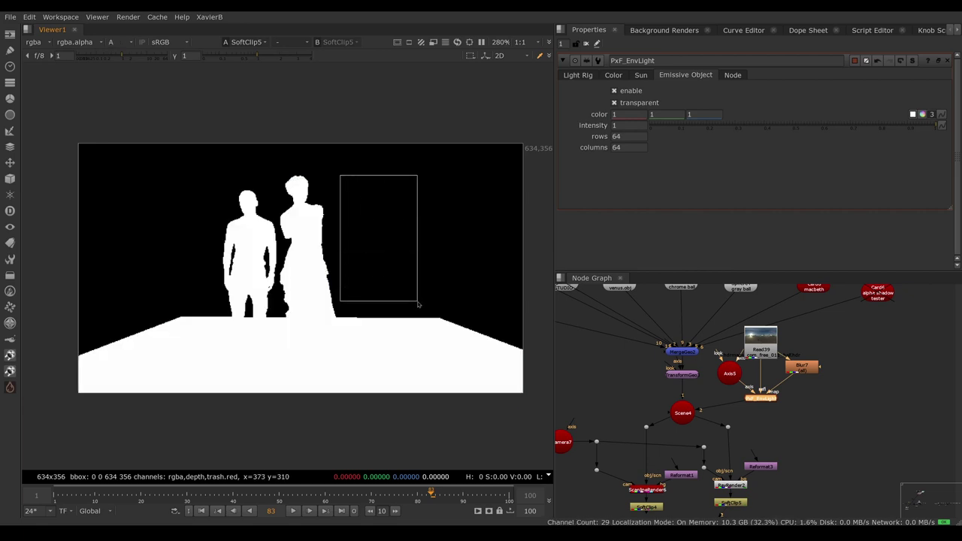
{"action": "key", "text": "a"}
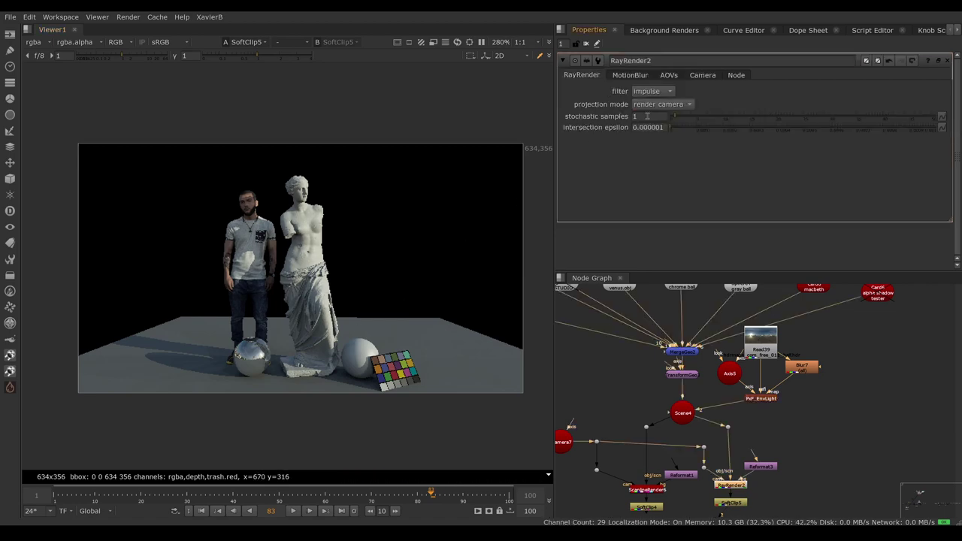
- Set RayRender2's stochastic samples to 8
{"action": "left_click", "coordinate": [646, 116]}
{"action": "type", "text": "8"}
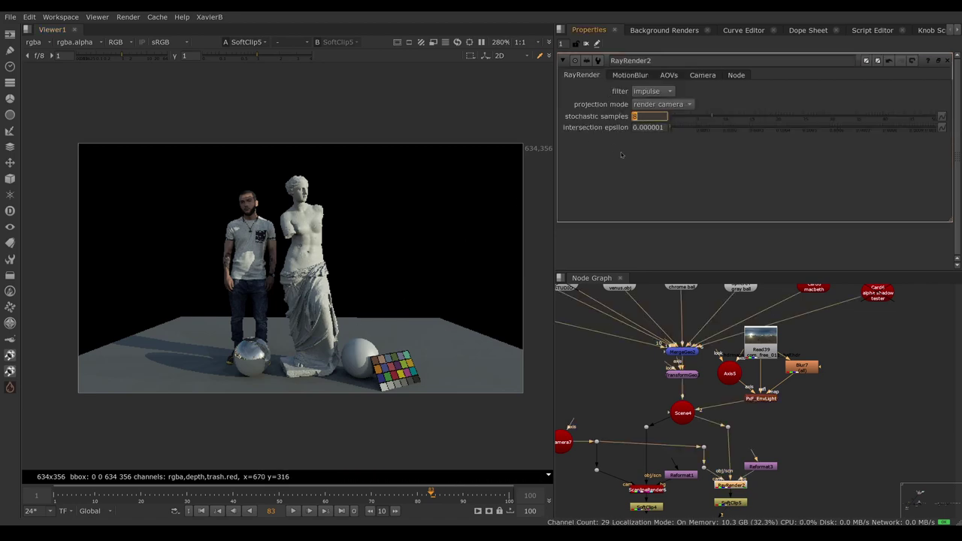